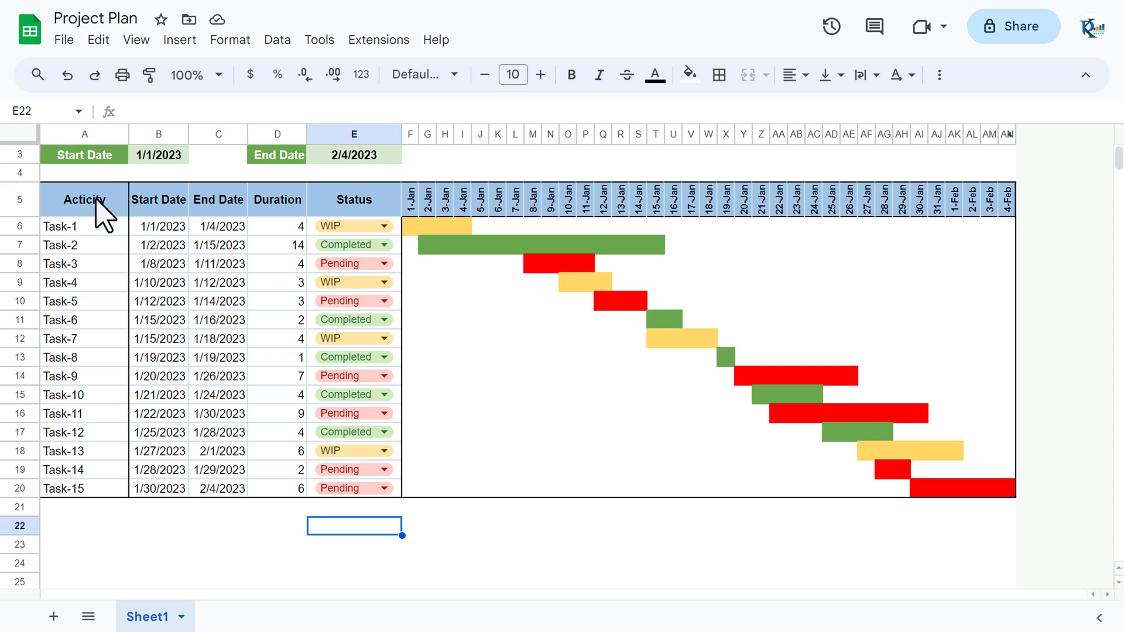
- Examine the finished Gantt chart's task columns, the status options of Task-1 and the formulas behind the timeline dates in row 5
{"action": "left_click_drag", "start_coordinate": [97, 197], "coordinate": [82, 475]}
{"action": "left_click", "coordinate": [82, 231]}
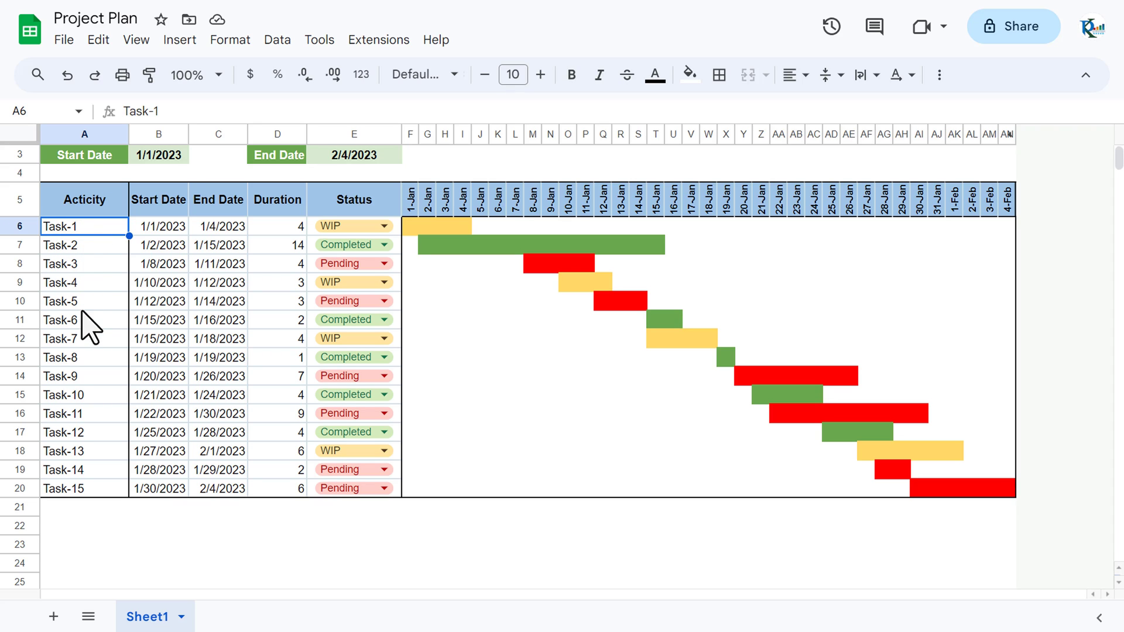
{"action": "left_click", "coordinate": [167, 206]}
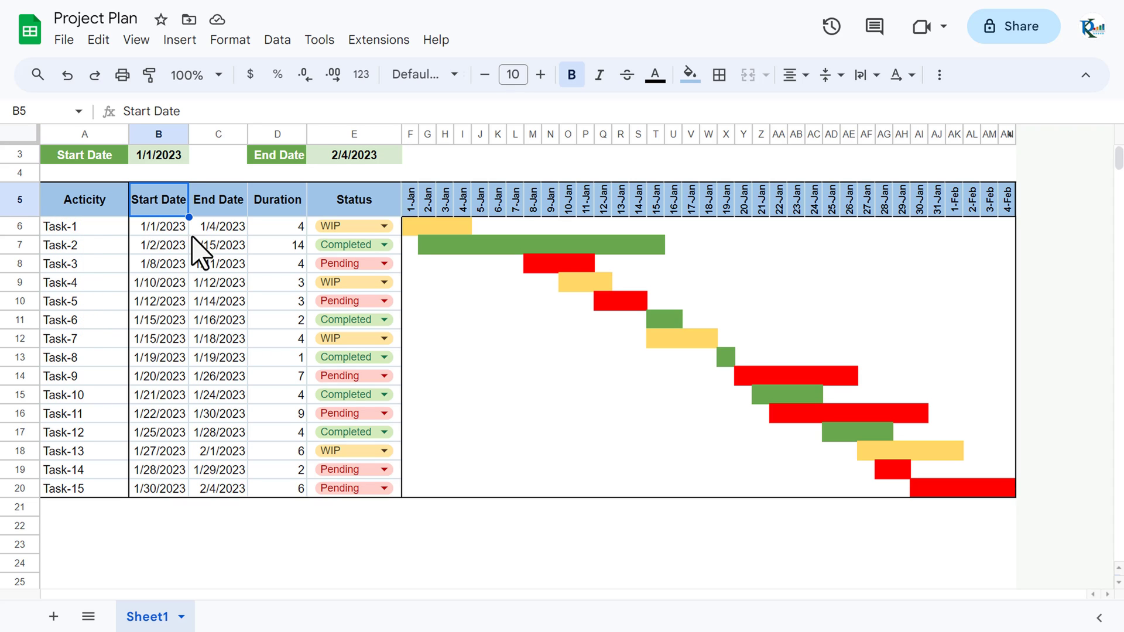
{"action": "left_click", "coordinate": [217, 207]}
{"action": "left_click", "coordinate": [280, 210]}
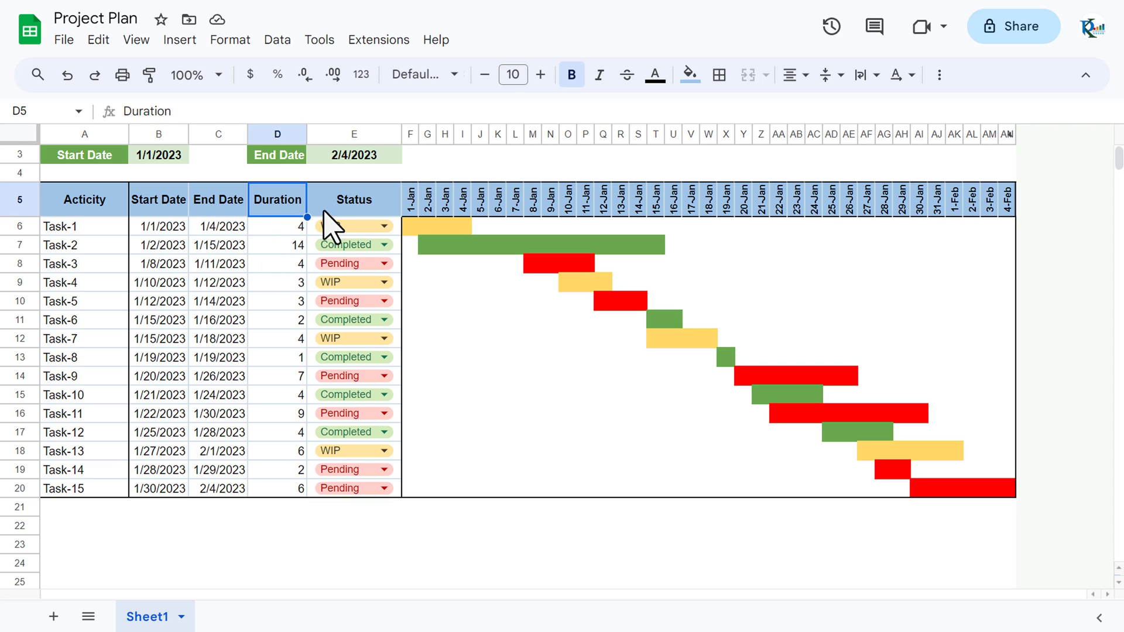
{"action": "left_click", "coordinate": [369, 212]}
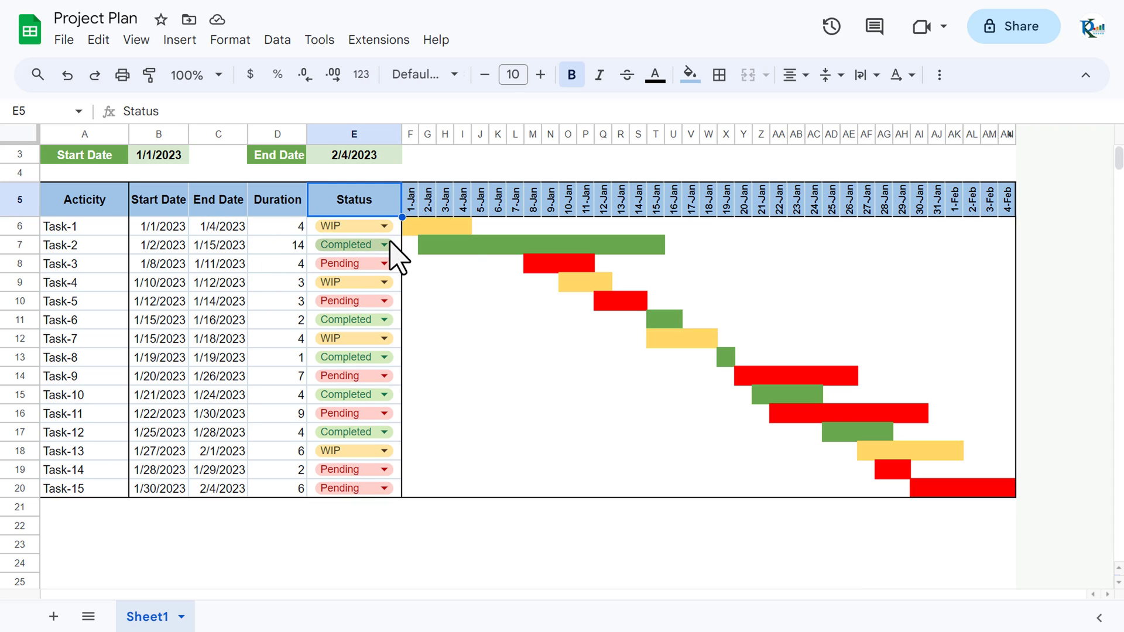
{"action": "left_click", "coordinate": [385, 226]}
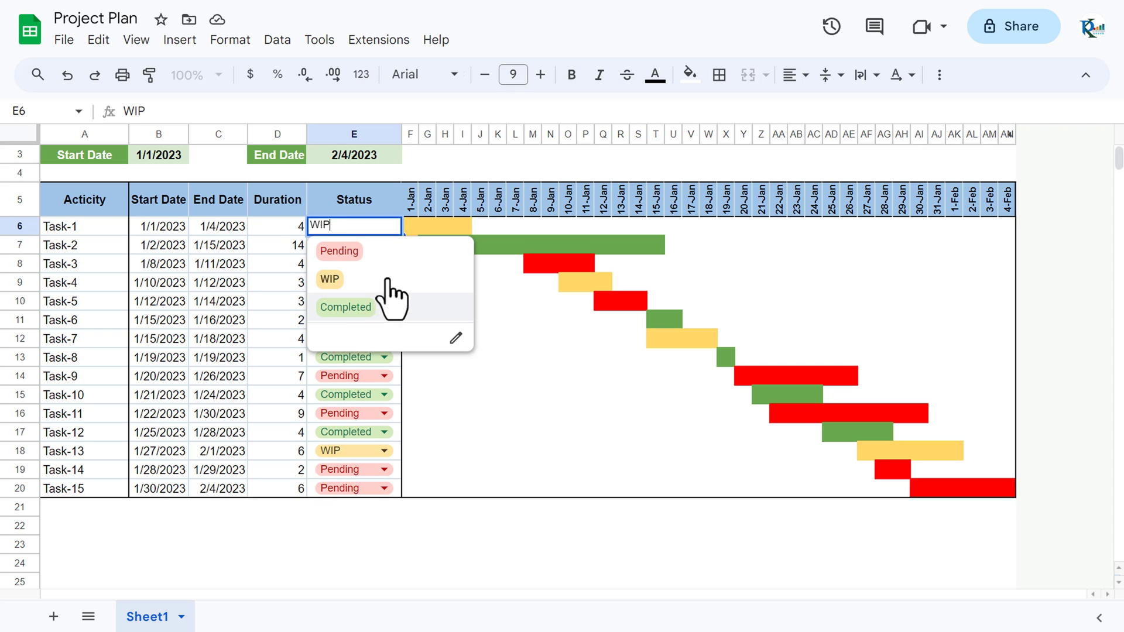
{"action": "left_click", "coordinate": [409, 208]}
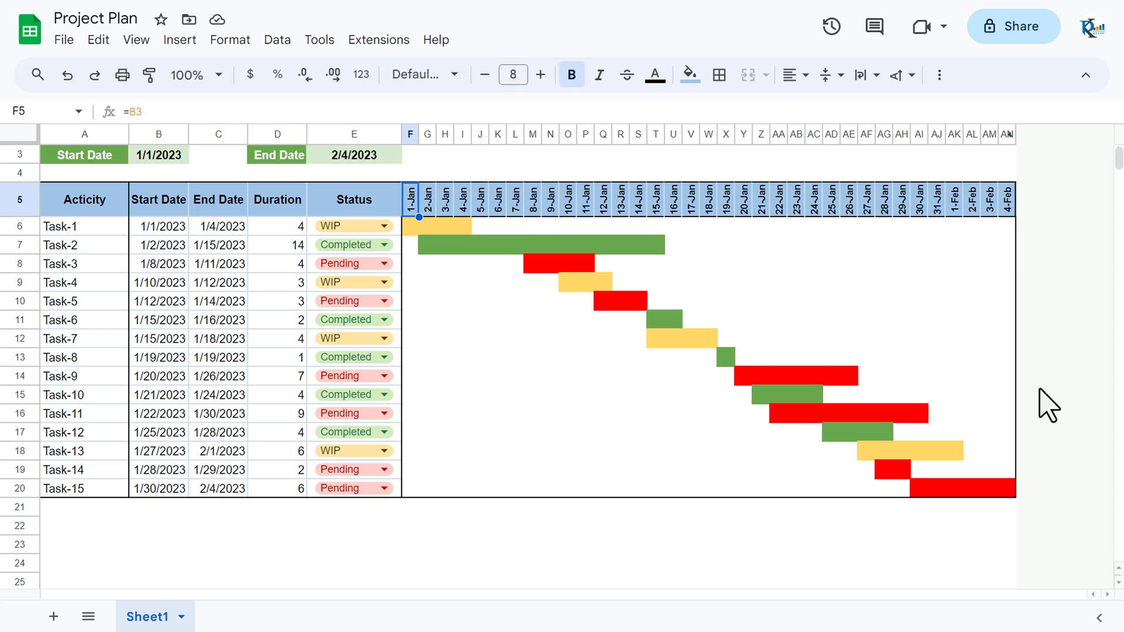
{"action": "left_click", "coordinate": [466, 206]}
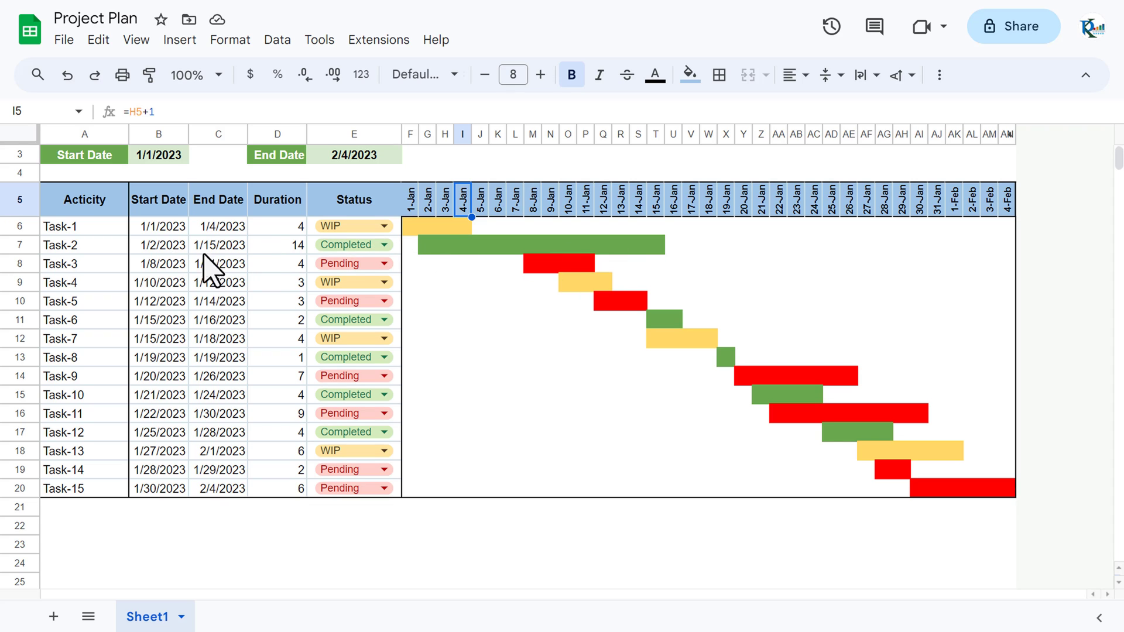
{"action": "left_click", "coordinate": [410, 205]}
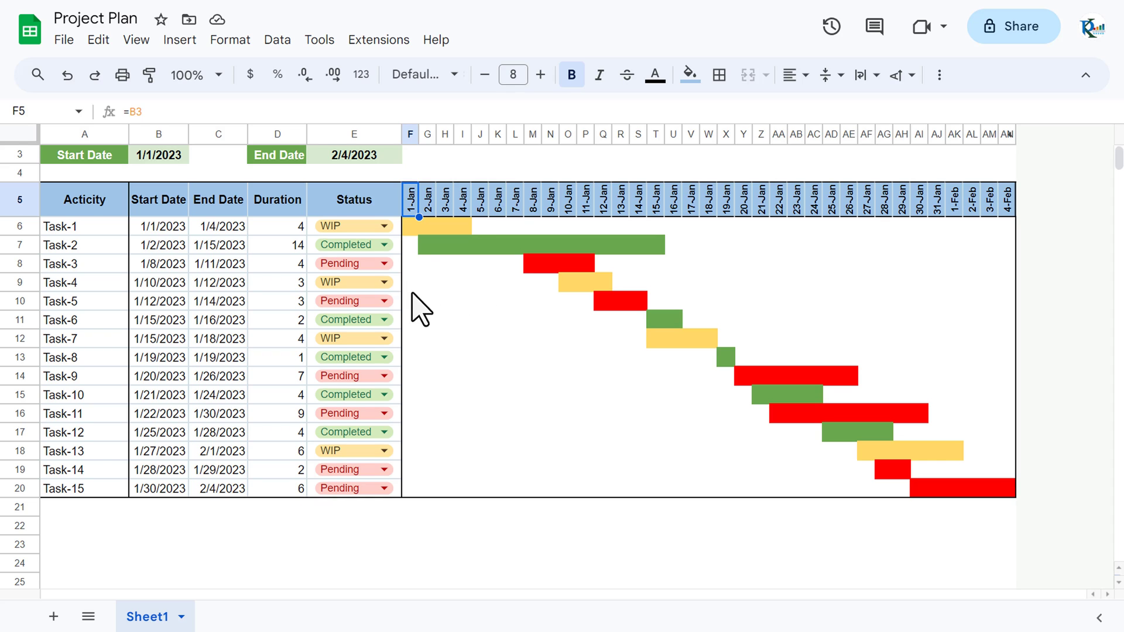
- Switch Task-2's status to Pending, to WIP and back to Completed to try out the chart's bar colours
{"action": "left_click", "coordinate": [384, 245]}
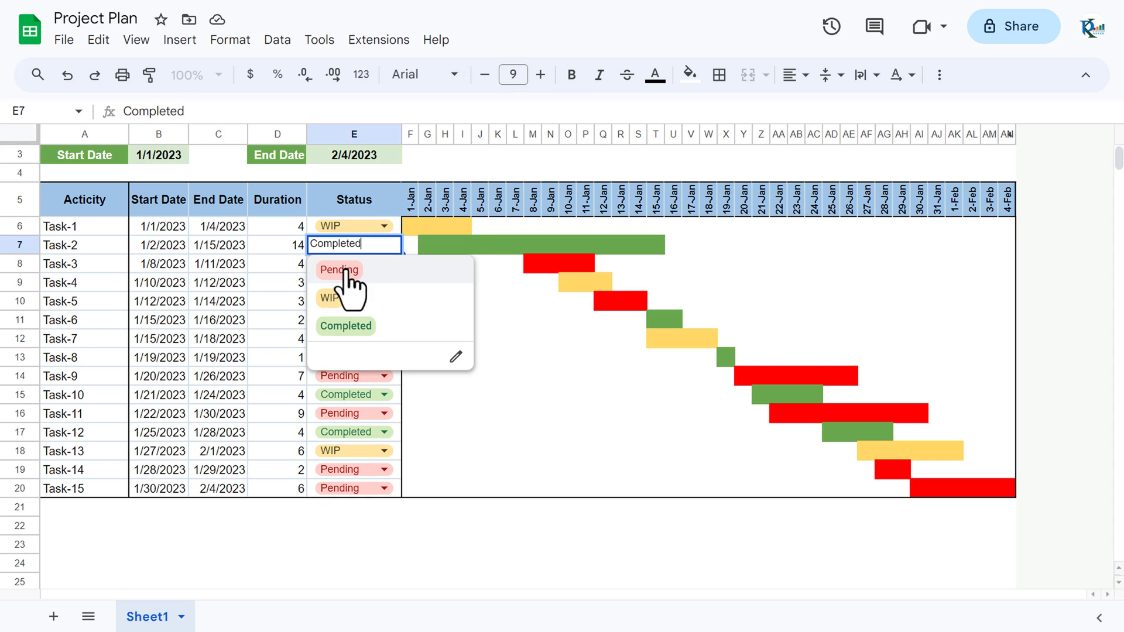
{"action": "left_click", "coordinate": [371, 266]}
{"action": "key", "text": "Return"}
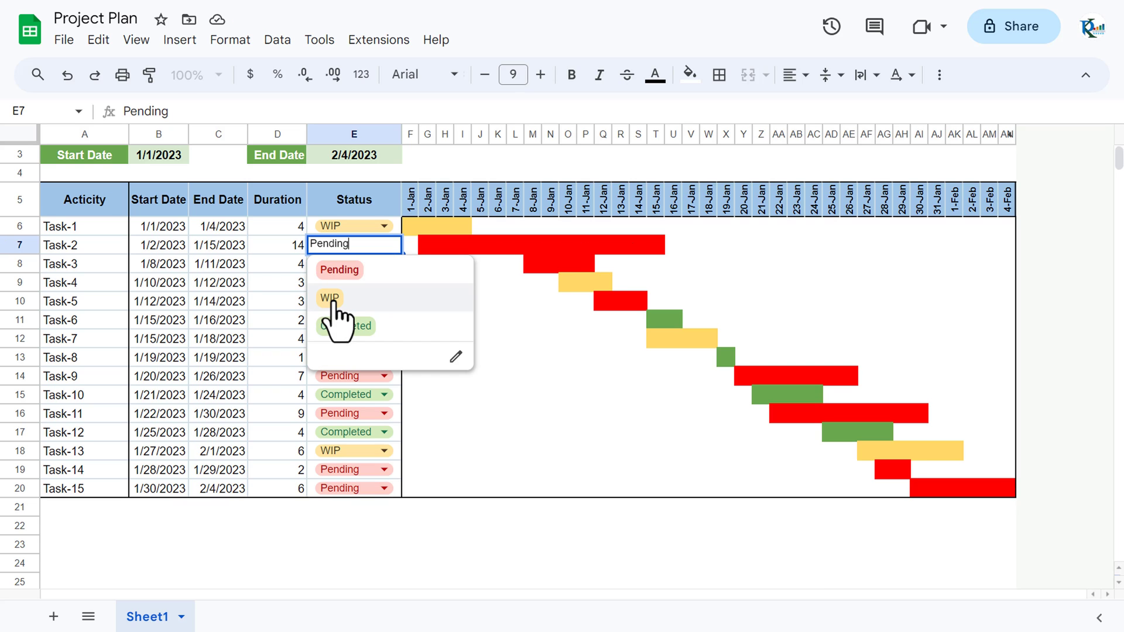
{"action": "left_click", "coordinate": [331, 299]}
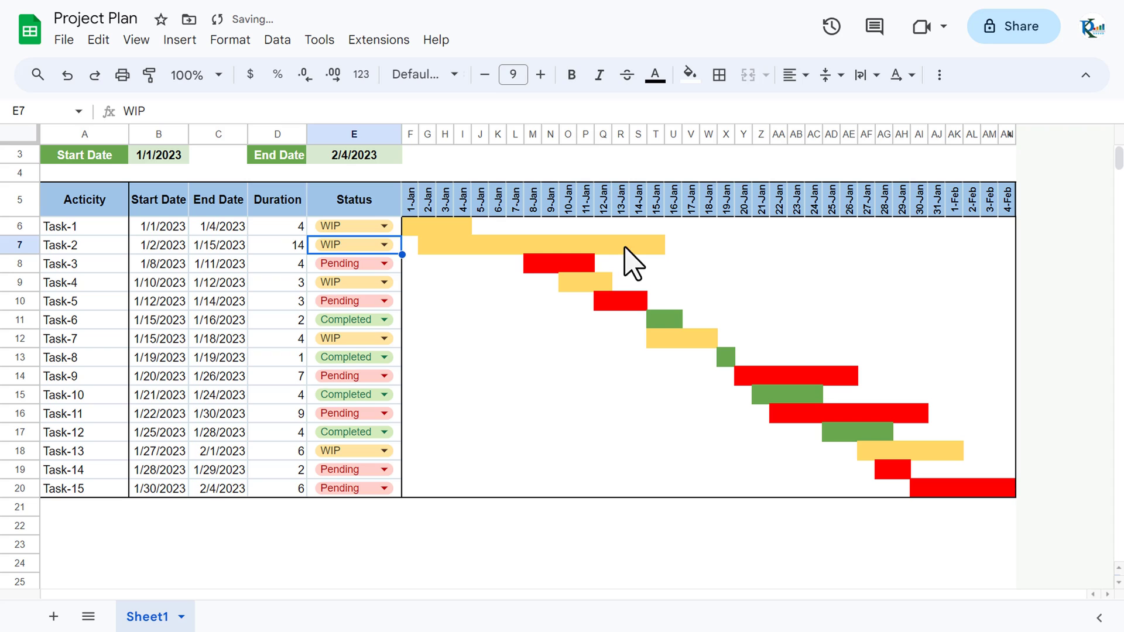
{"action": "left_click", "coordinate": [384, 244]}
{"action": "left_click", "coordinate": [366, 325]}
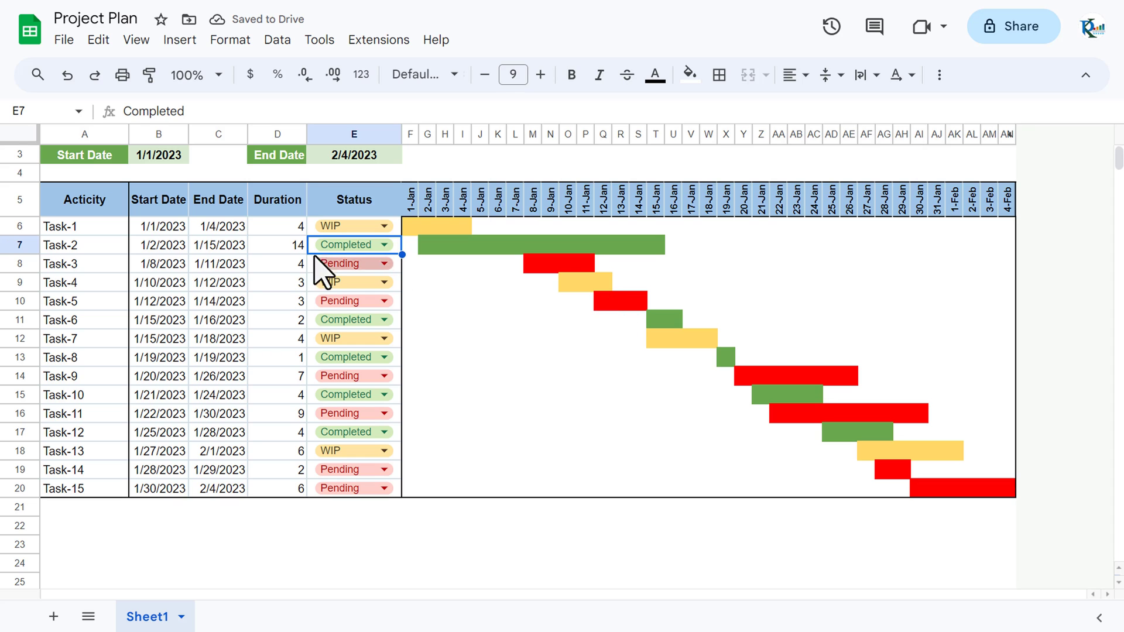
- Set the duration of Task-2 to 10 days in D7
{"action": "left_click", "coordinate": [292, 245]}
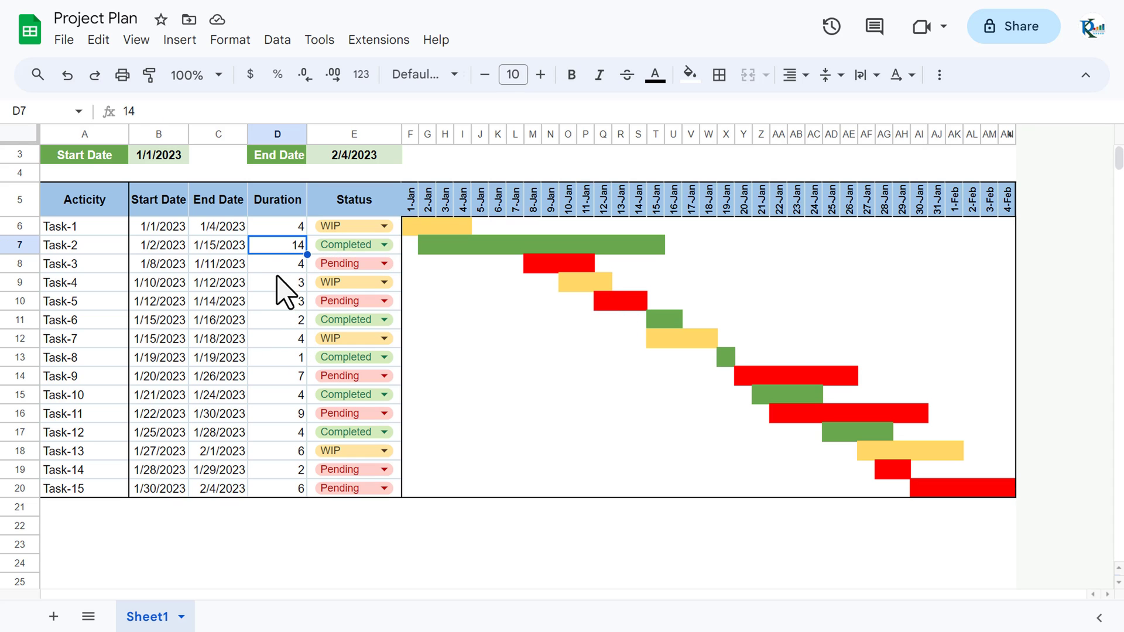
{"action": "type", "text": "1"}
{"action": "key", "text": "Return"}
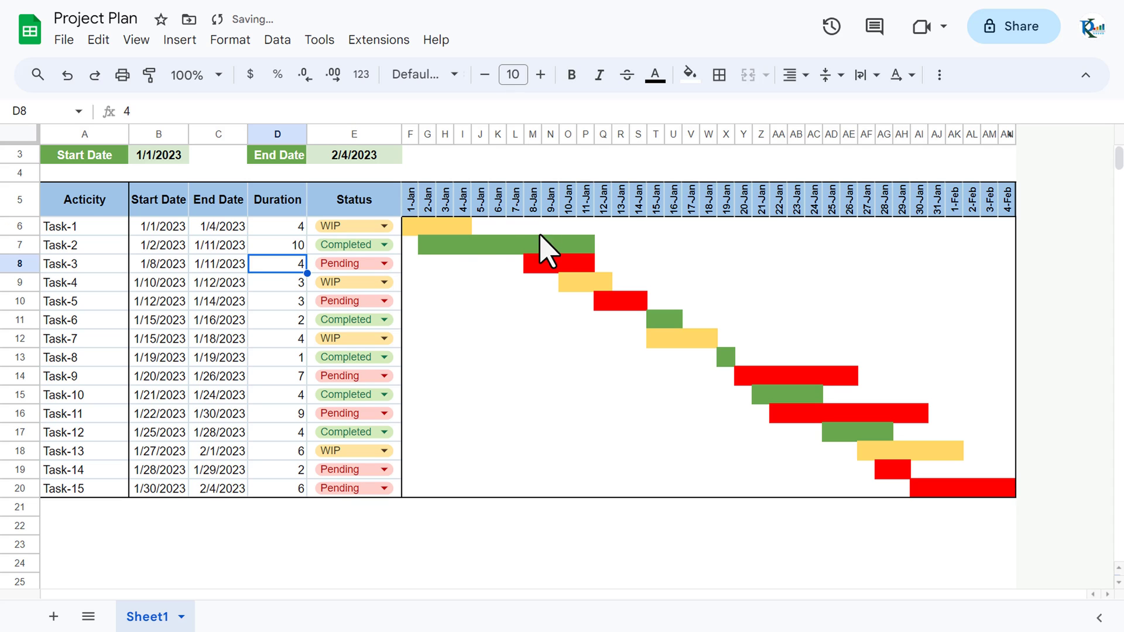
- Set the duration of Task-2 to 20 days in D7
{"action": "left_click", "coordinate": [286, 248]}
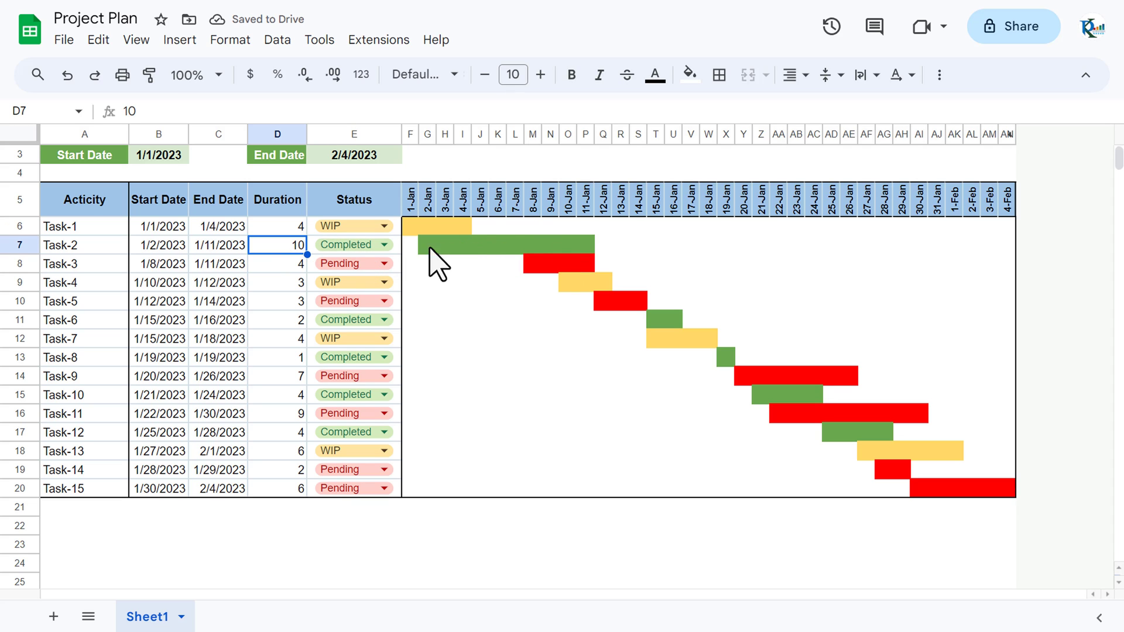
{"action": "type", "text": "20"}
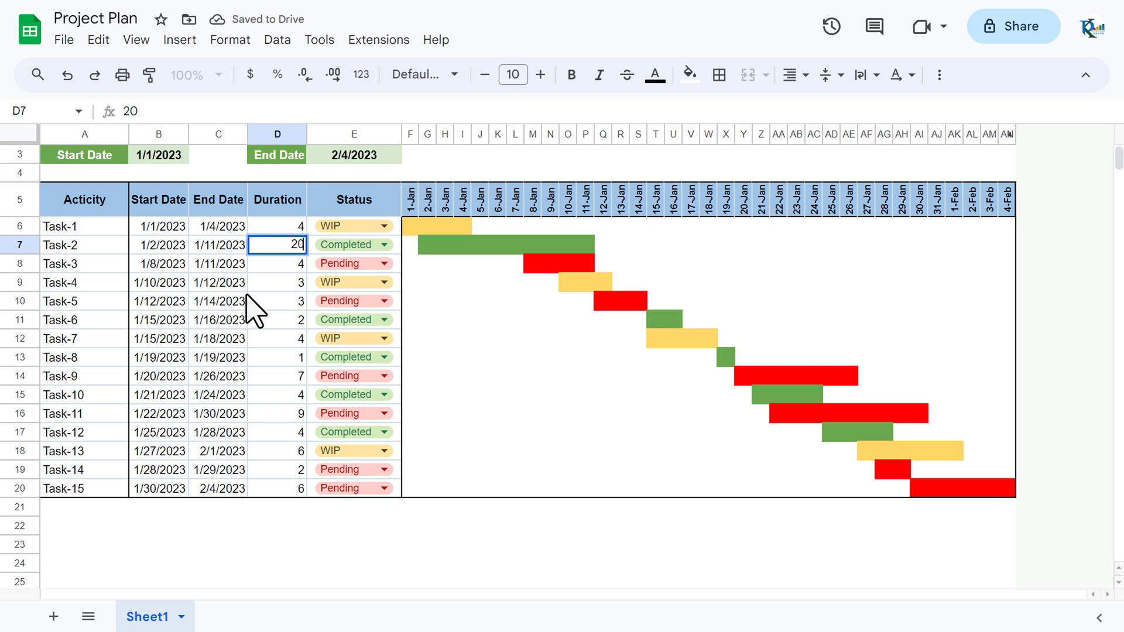
{"action": "key", "text": "Return"}
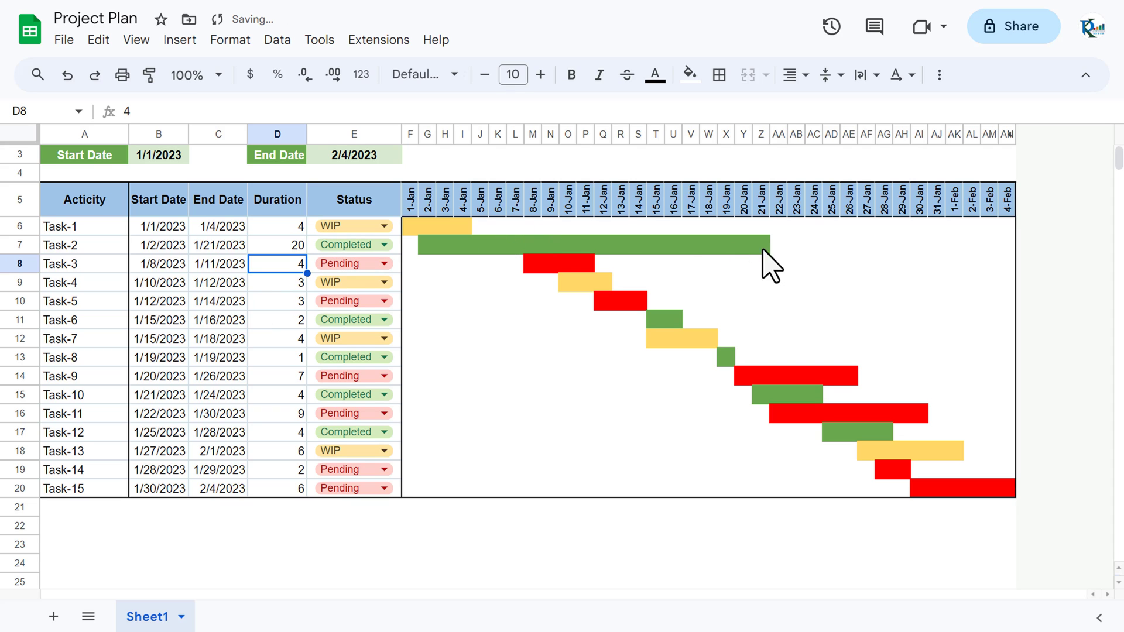
{"action": "left_click", "coordinate": [295, 207]}
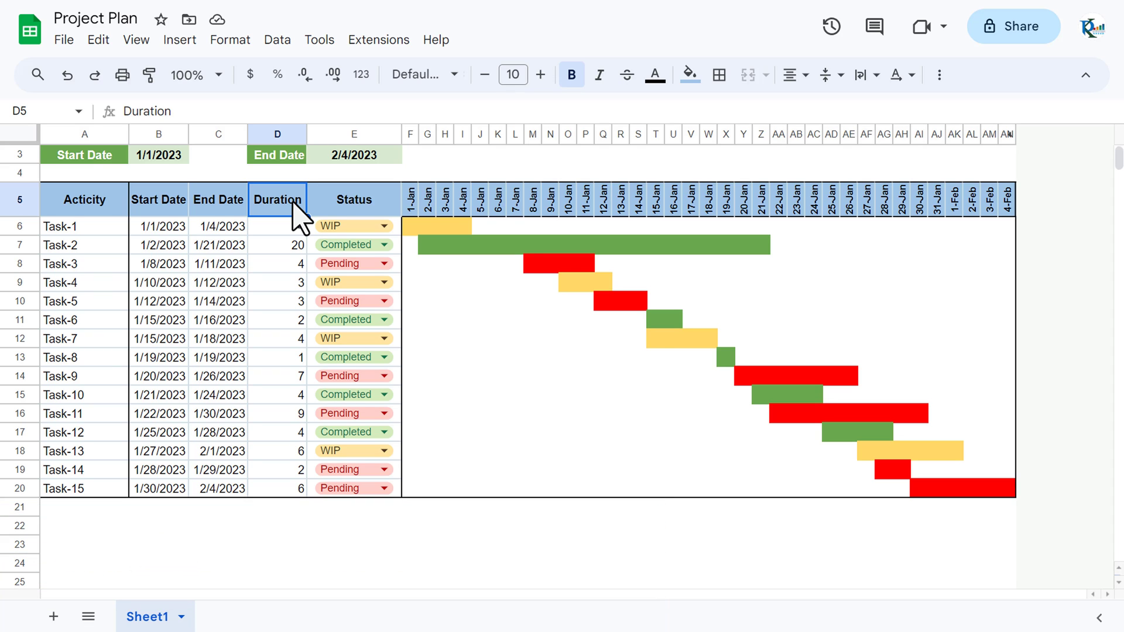
- Add a new sheet and enter the labels Start Date in A3 and End Date in C3
{"action": "left_click", "coordinate": [52, 618]}
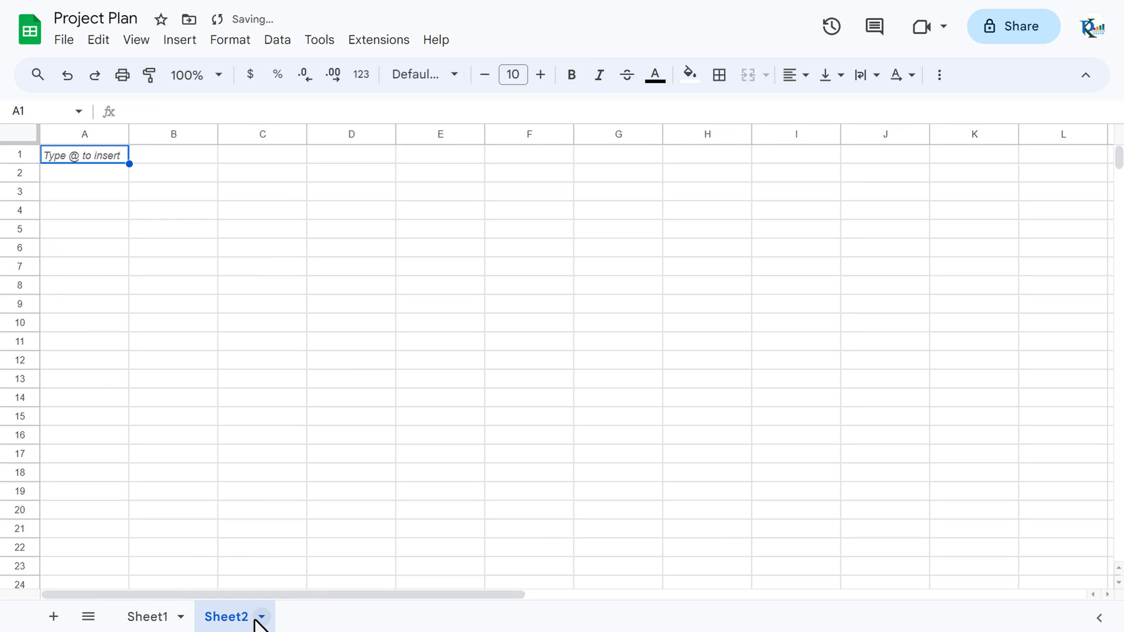
{"action": "key", "text": "Down"}
{"action": "key", "text": "Down"}
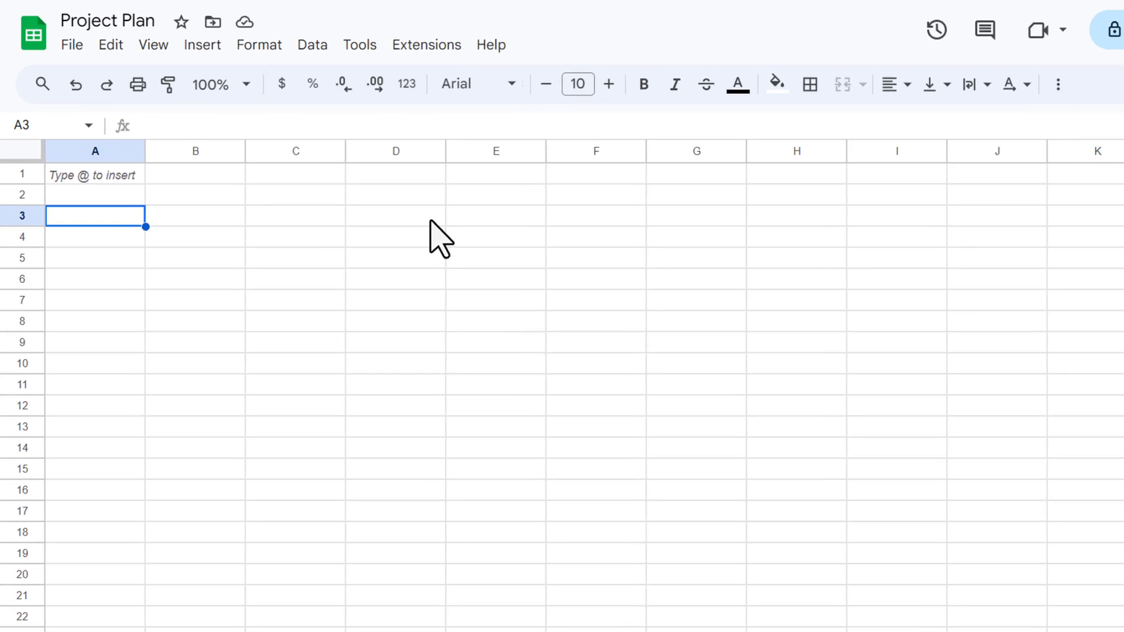
{"action": "type", "text": "Star"}
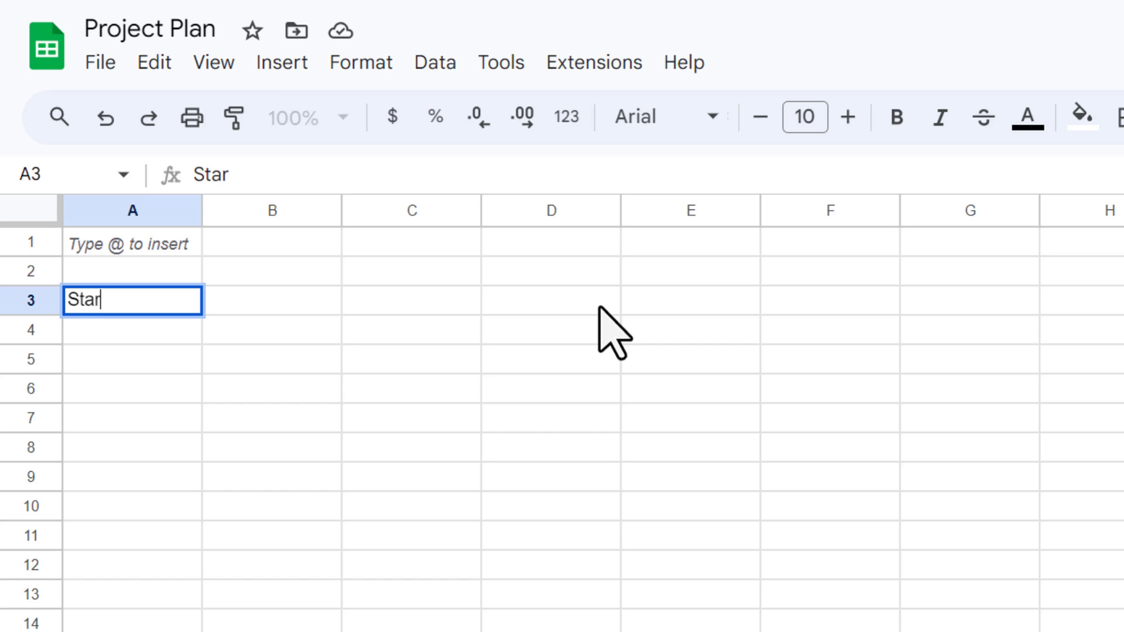
{"action": "type", "text": "t Date"}
{"action": "key", "text": "Return"}
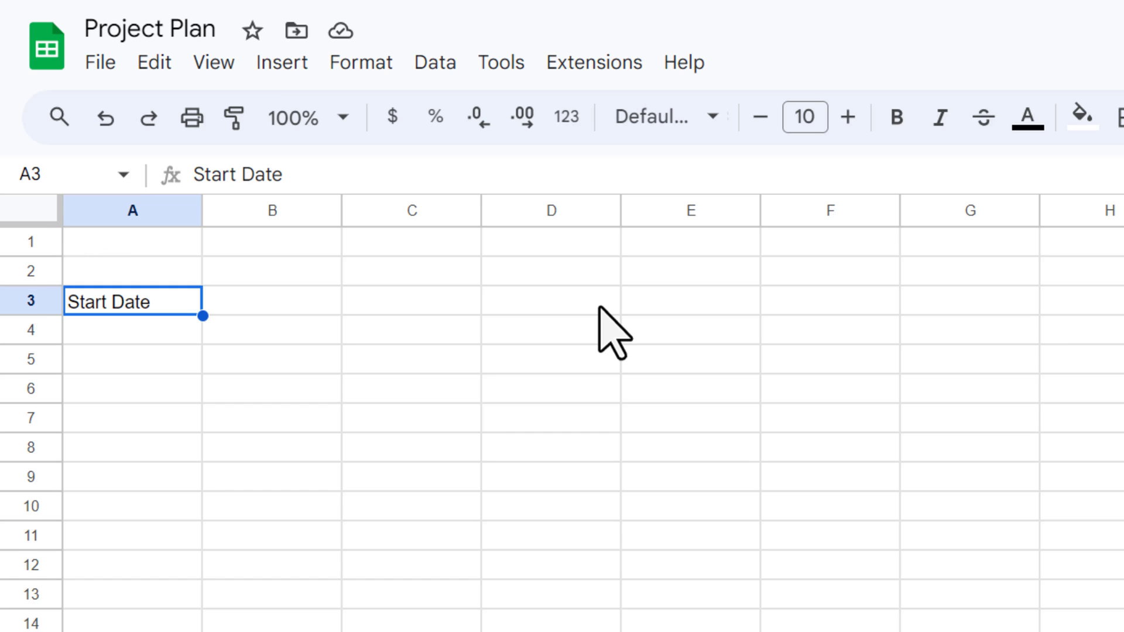
{"action": "key", "text": "Right"}
{"action": "key", "text": "Right"}
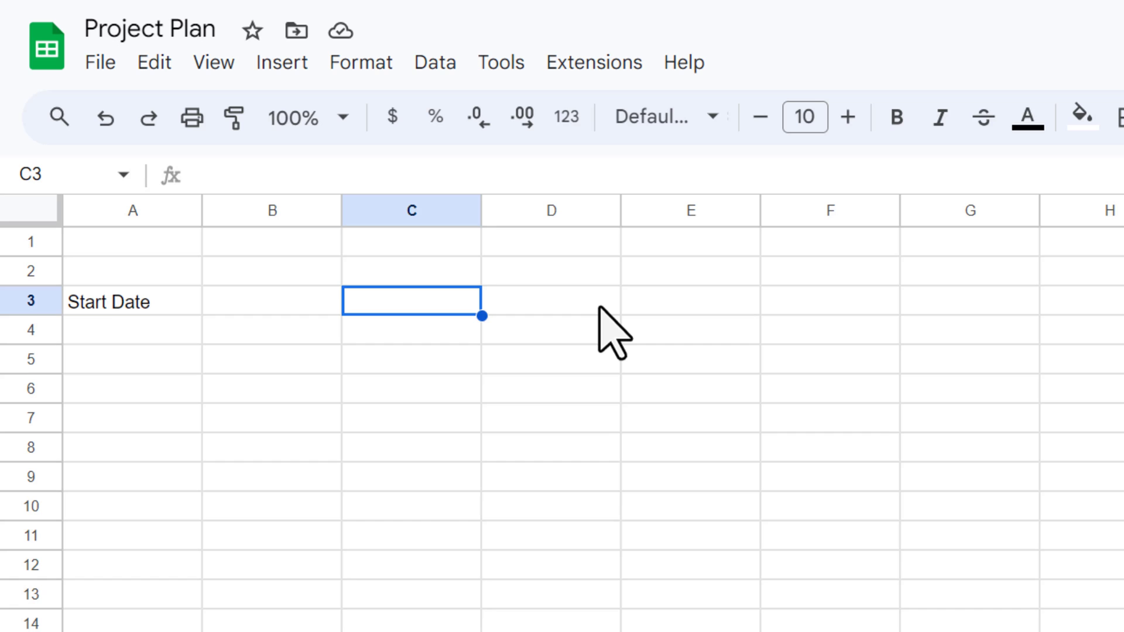
{"action": "type", "text": "End Date"}
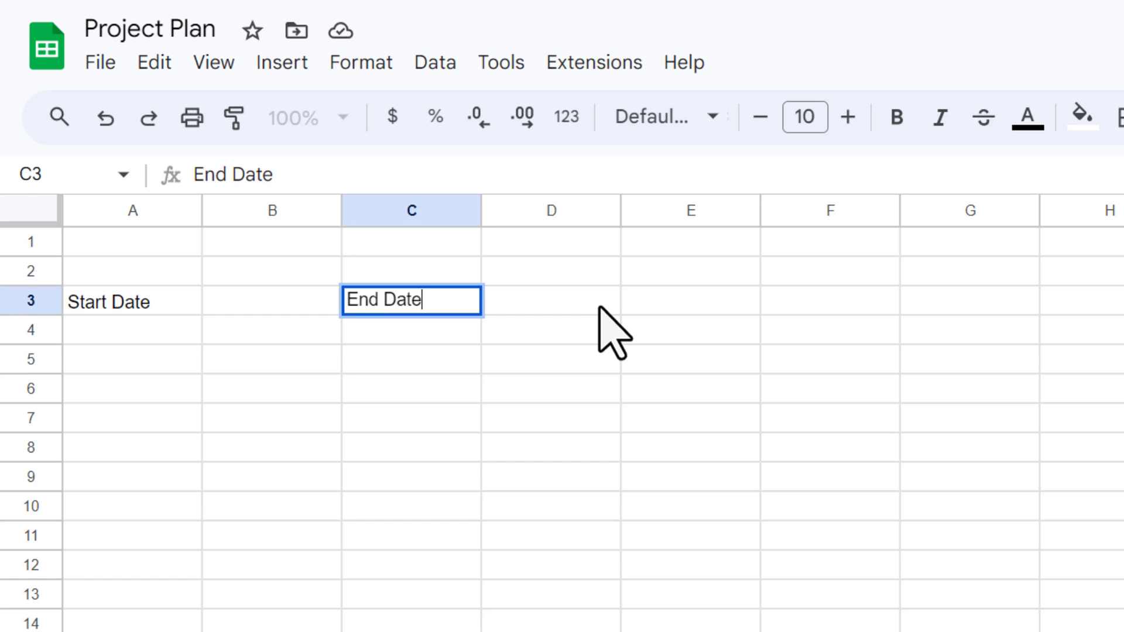
{"action": "key", "text": "Return"}
- Enter the table headers Activity in A5 and Start Date in B5
{"action": "key", "text": "Left"}
{"action": "key", "text": "Left"}
{"action": "key", "text": "Down"}
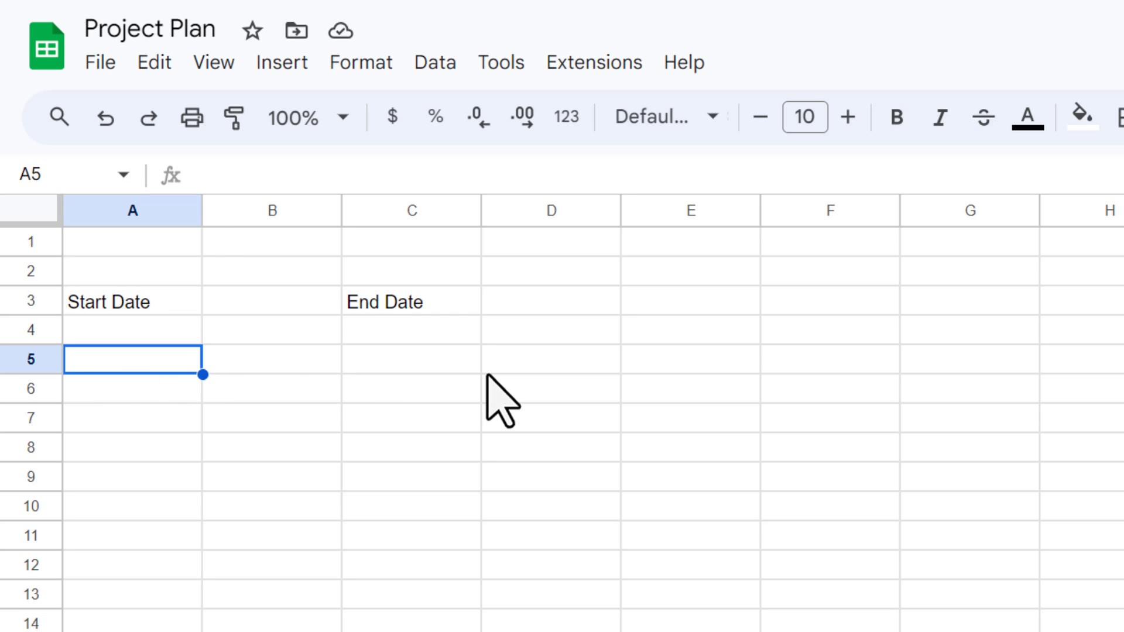
{"action": "type", "text": "A"}
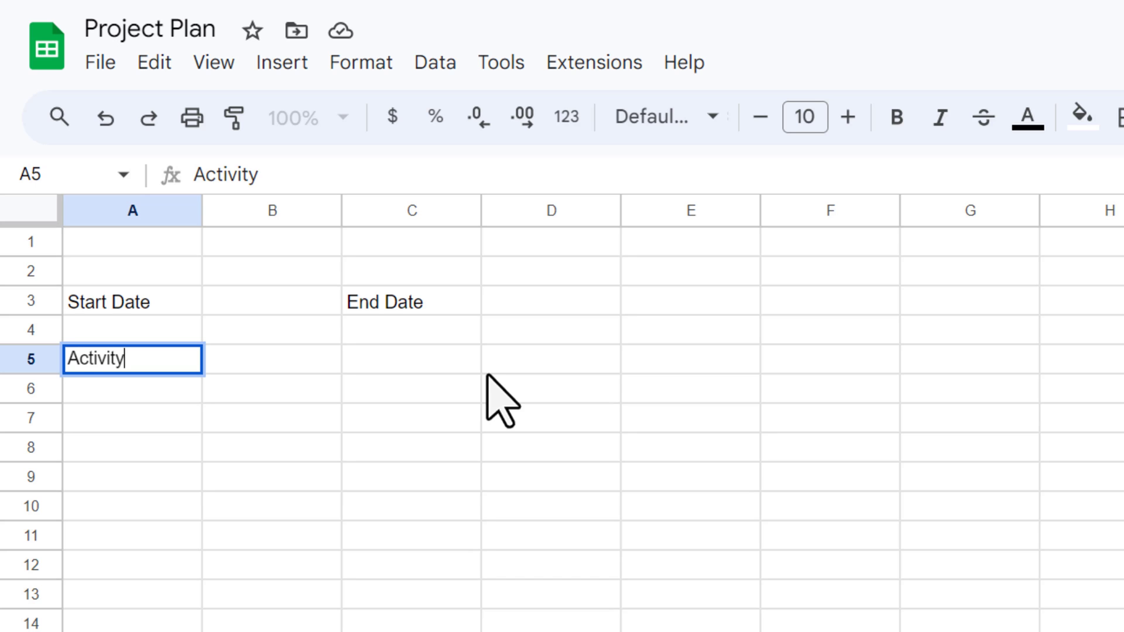
{"action": "type", "text": "ctivity"}
{"action": "key", "text": "Tab"}
{"action": "type", "text": "Sta"}
{"action": "type", "text": "rte"}
{"action": "type", "text": "Dat"}
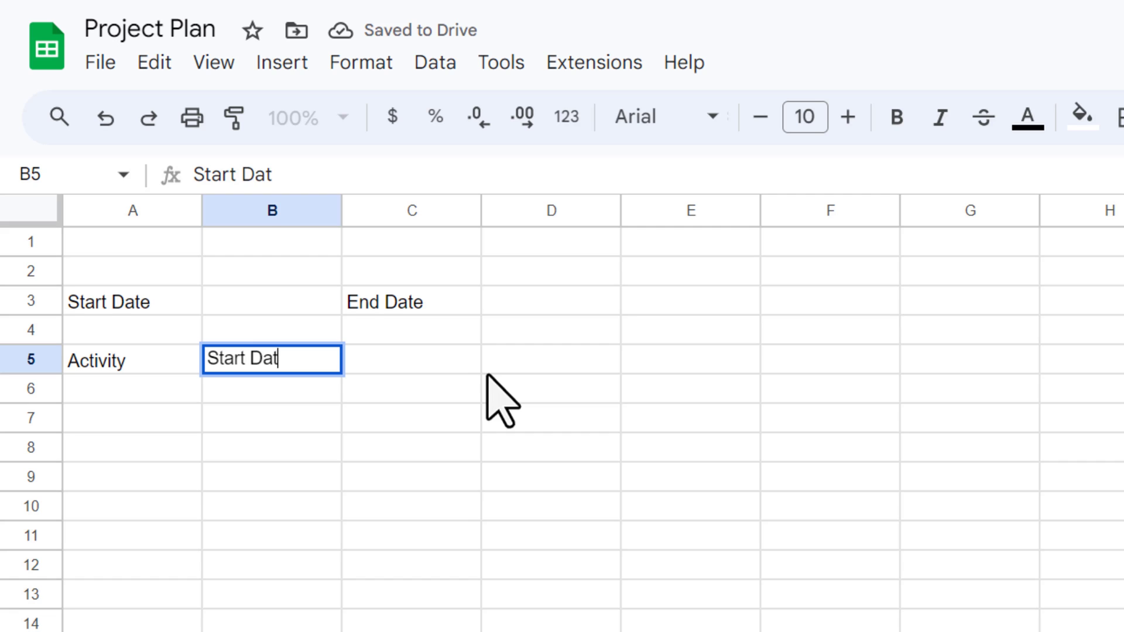
{"action": "type", "text": "e"}
- Continue the header row with End Date in C5, Duration in D5 and Status in E5
{"action": "key", "text": "Tab"}
{"action": "type", "text": "End DAte"}
{"action": "key", "text": "BackSpace"}
{"action": "key", "text": "BackSpace"}
{"action": "key", "text": "BackSpace"}
{"action": "type", "text": "at"}
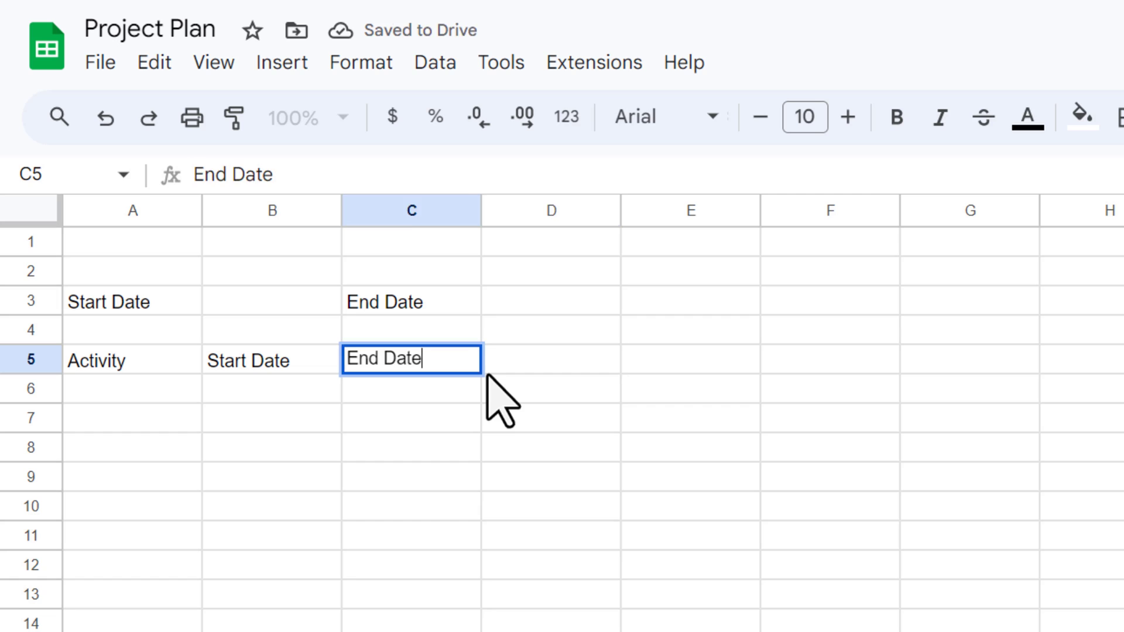
{"action": "key", "text": "Tab"}
{"action": "type", "text": "Duration"}
{"action": "key", "text": "Tab"}
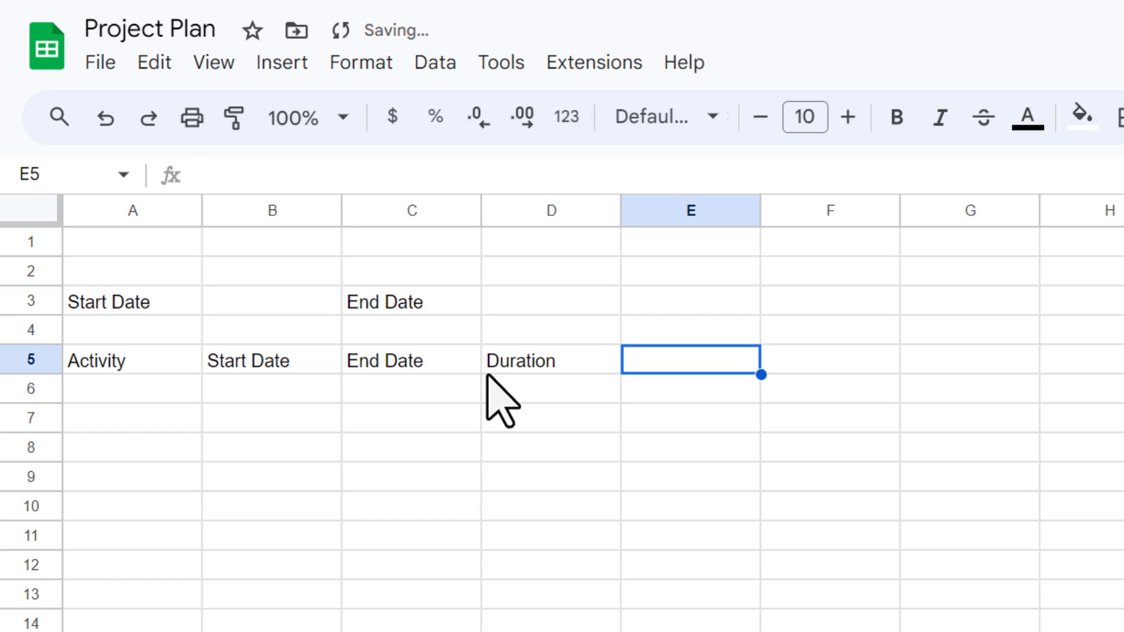
{"action": "type", "text": "Status"}
{"action": "key", "text": "Return"}
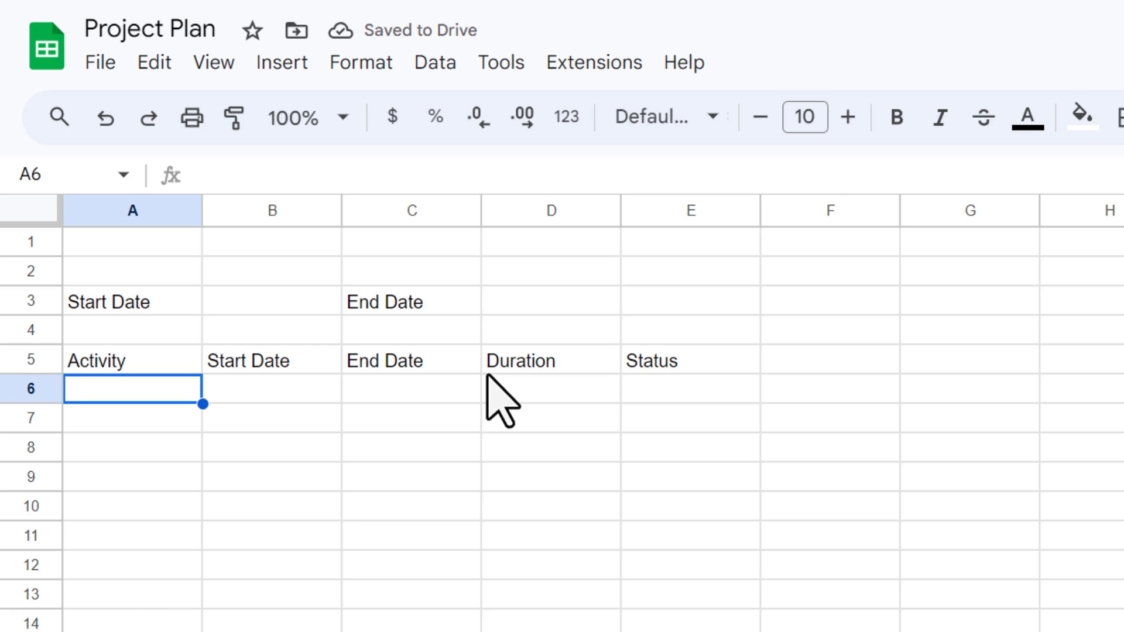
- Enter Task-1 in A6 and fill the series down to Task-15 in A20
{"action": "type", "text": "Task-1"}
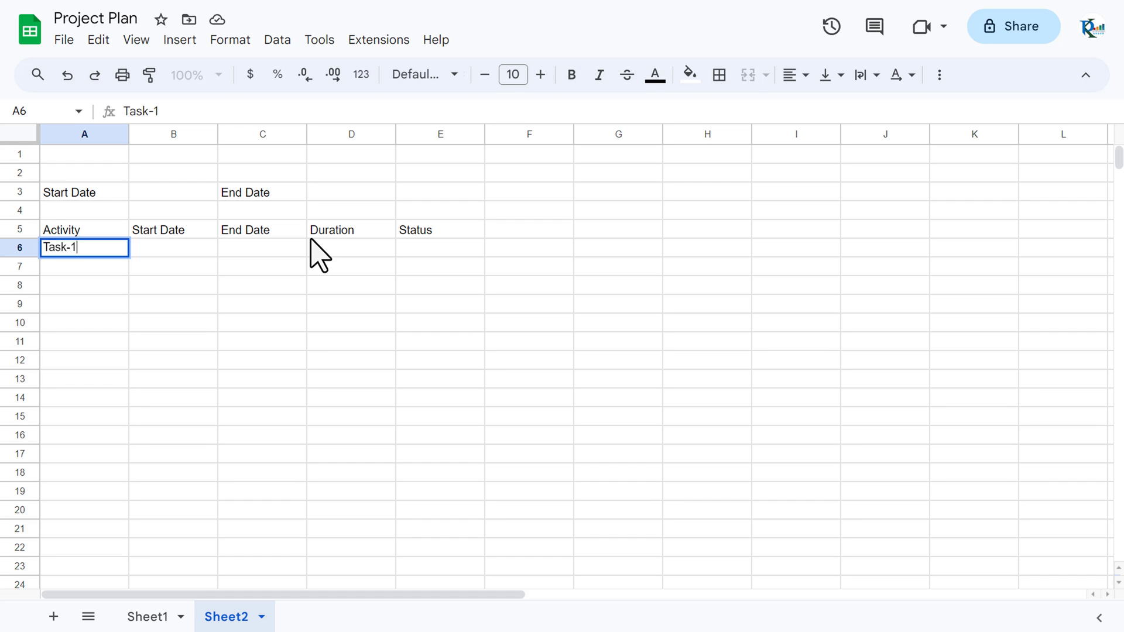
{"action": "key", "text": "Return"}
{"action": "key", "text": "Up"}
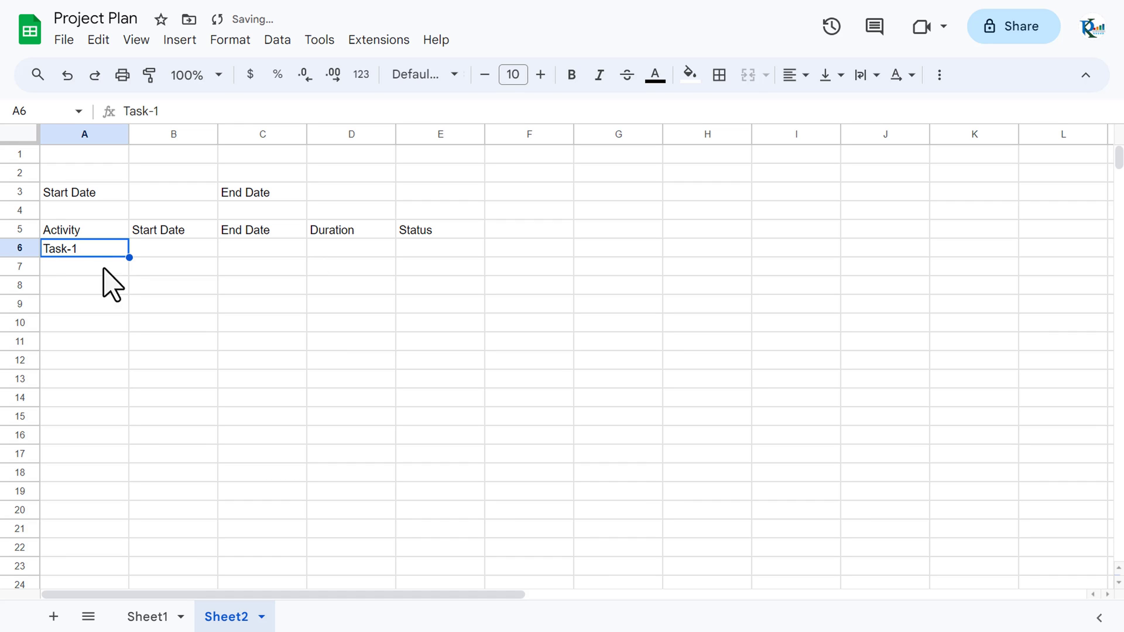
{"action": "left_click_drag", "start_coordinate": [129, 257], "coordinate": [94, 511]}
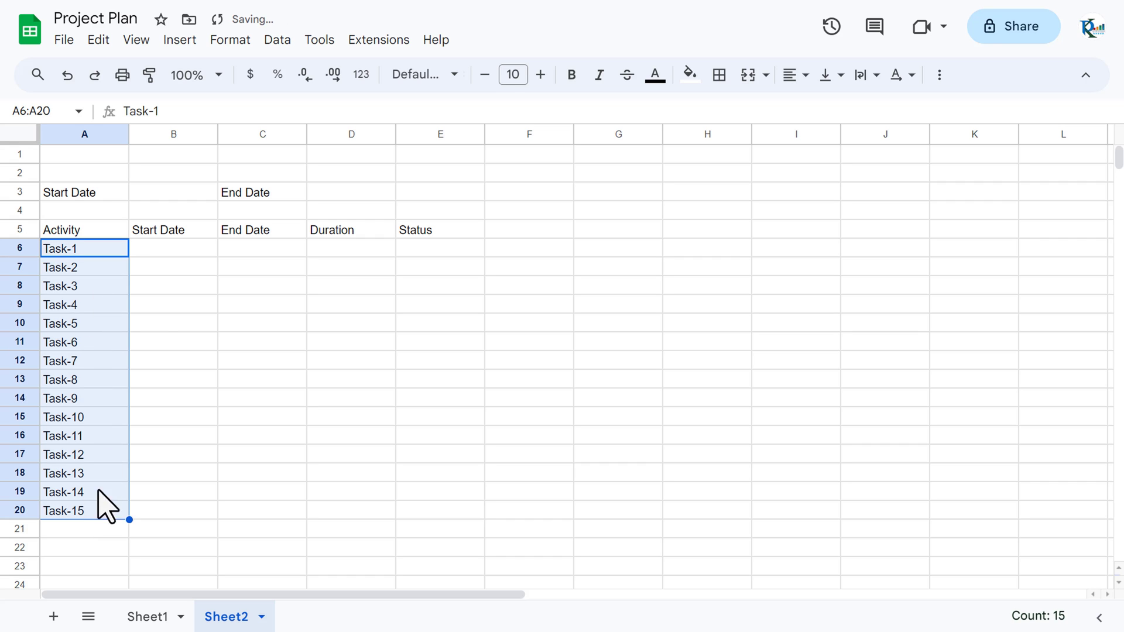
- Copy the start dates in B6:B20 of Sheet1 and paste them as values only into B6:B20 of Sheet2
{"action": "left_click", "coordinate": [186, 252]}
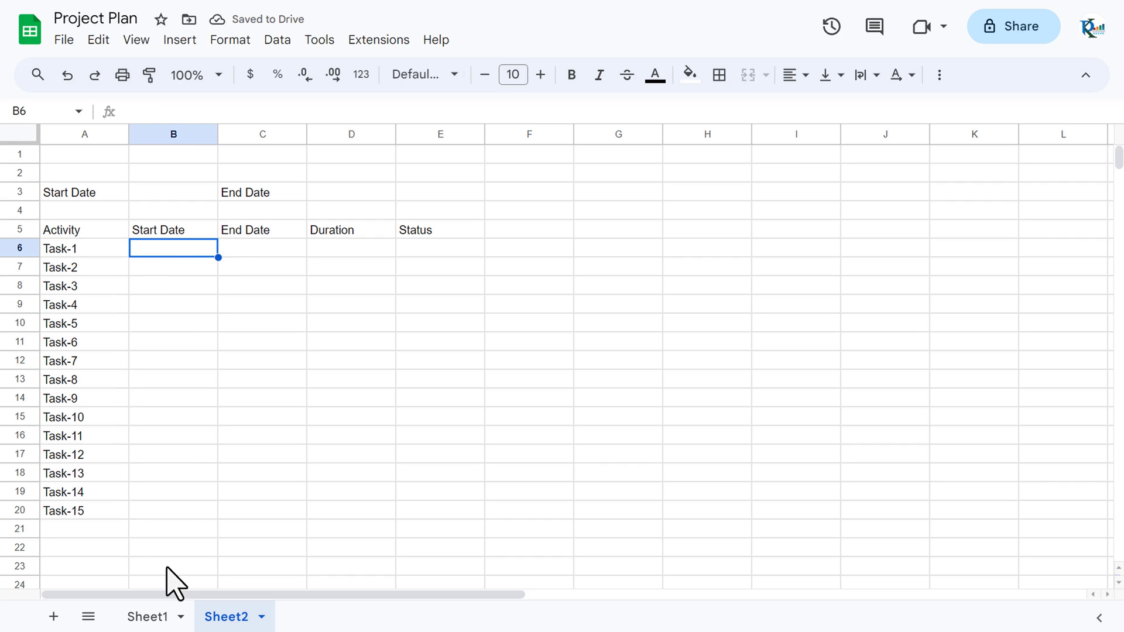
{"action": "left_click", "coordinate": [148, 617]}
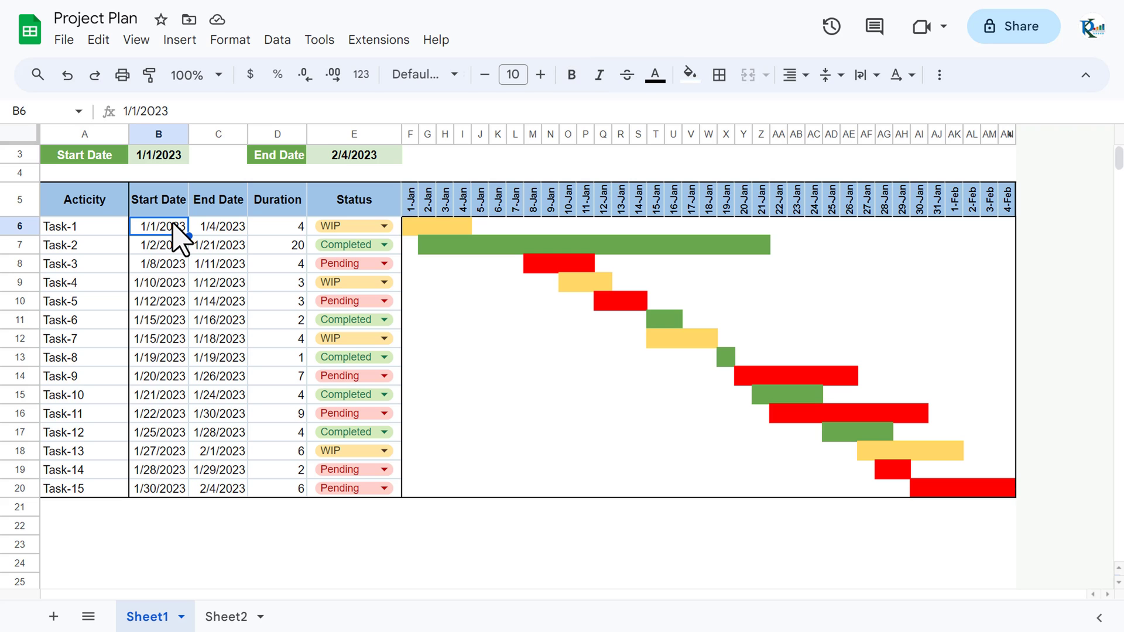
{"action": "key", "text": "ctrl+shift+Down"}
{"action": "key", "text": "ctrl+c"}
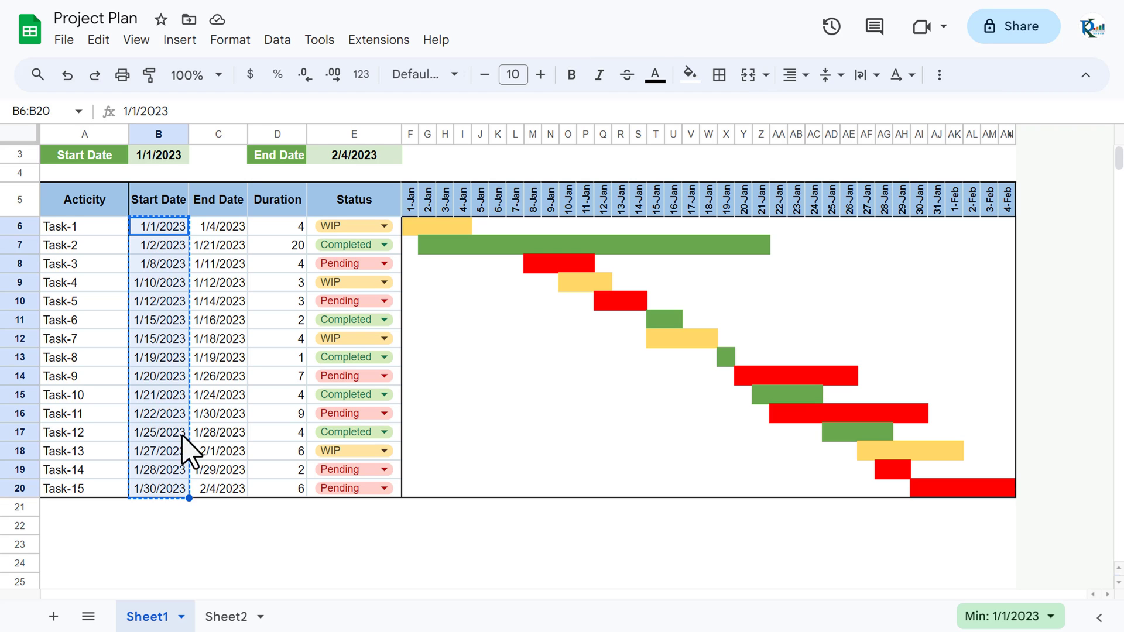
{"action": "left_click", "coordinate": [227, 617]}
{"action": "key", "text": "ctrl+shift+v"}
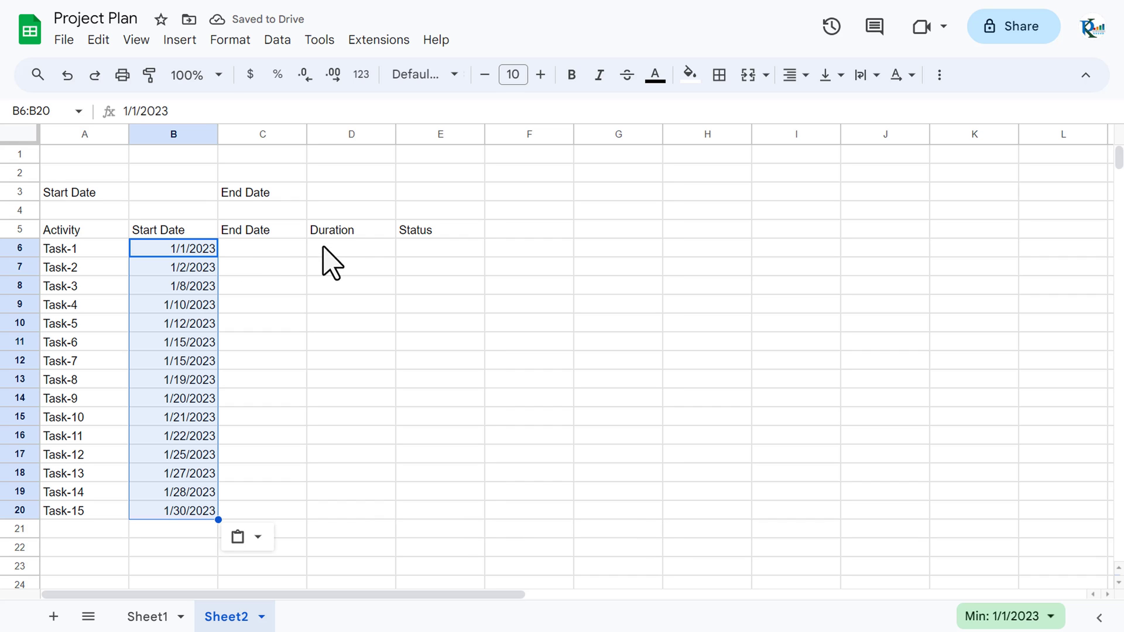
- Copy the durations in D6:D20 of Sheet1 and paste them as values only into D6:D20 of Sheet2
{"action": "key", "text": "Right"}
{"action": "key", "text": "Right"}
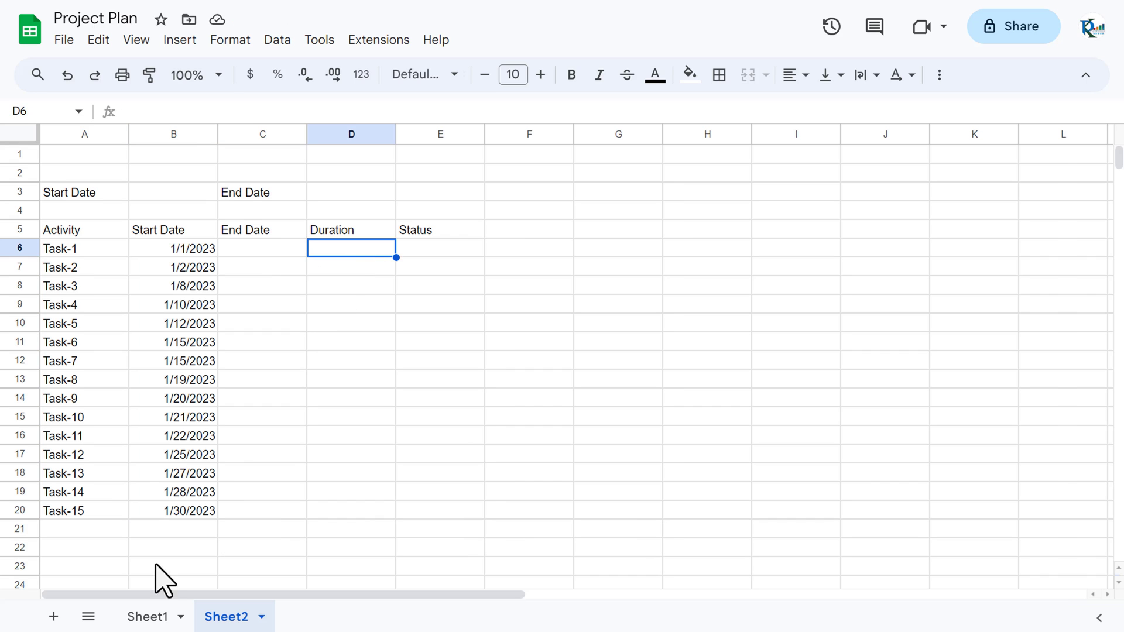
{"action": "left_click", "coordinate": [149, 617]}
{"action": "left_click", "coordinate": [277, 226]}
{"action": "key", "text": "ctrl+shift+Down"}
{"action": "key", "text": "ctrl+c"}
{"action": "left_click", "coordinate": [264, 617]}
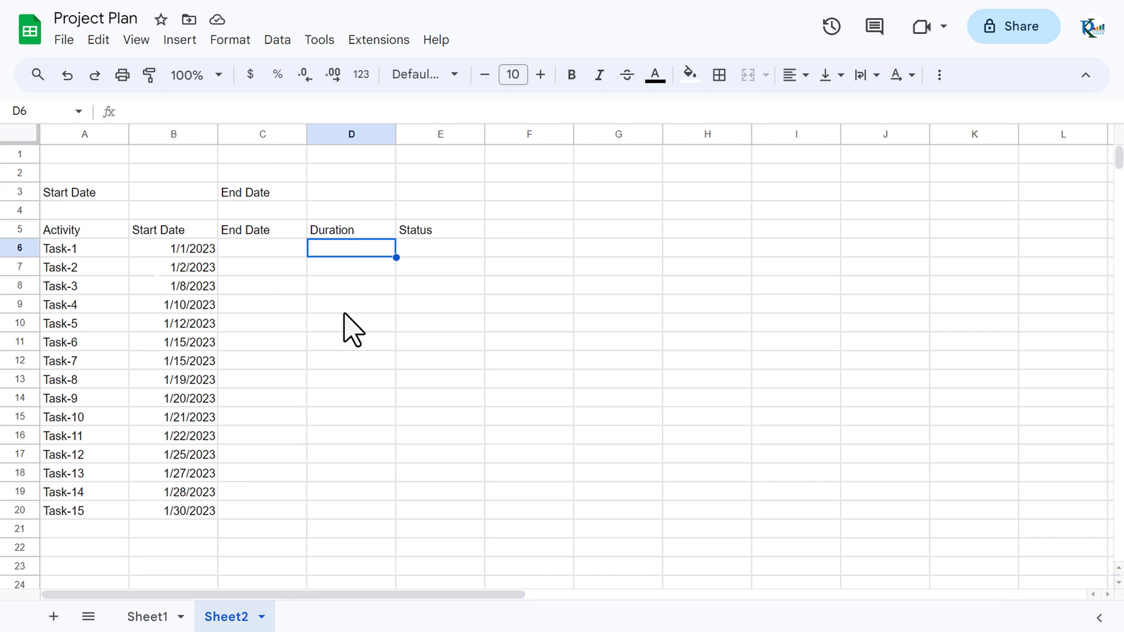
{"action": "key", "text": "ctrl+shift+v"}
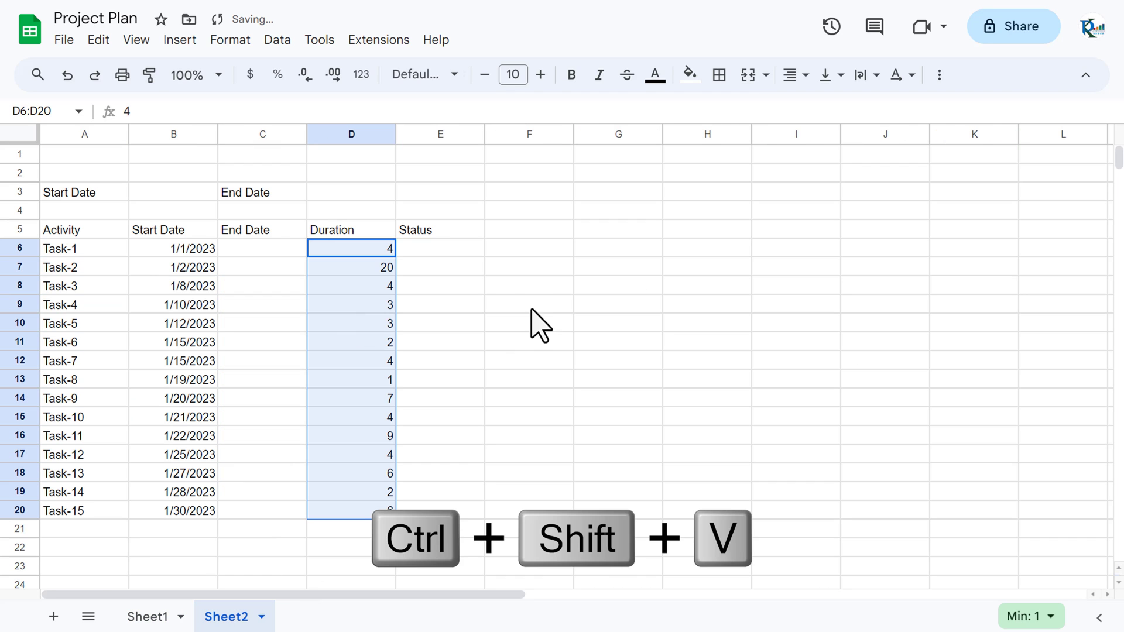
{"action": "left_click", "coordinate": [519, 287]}
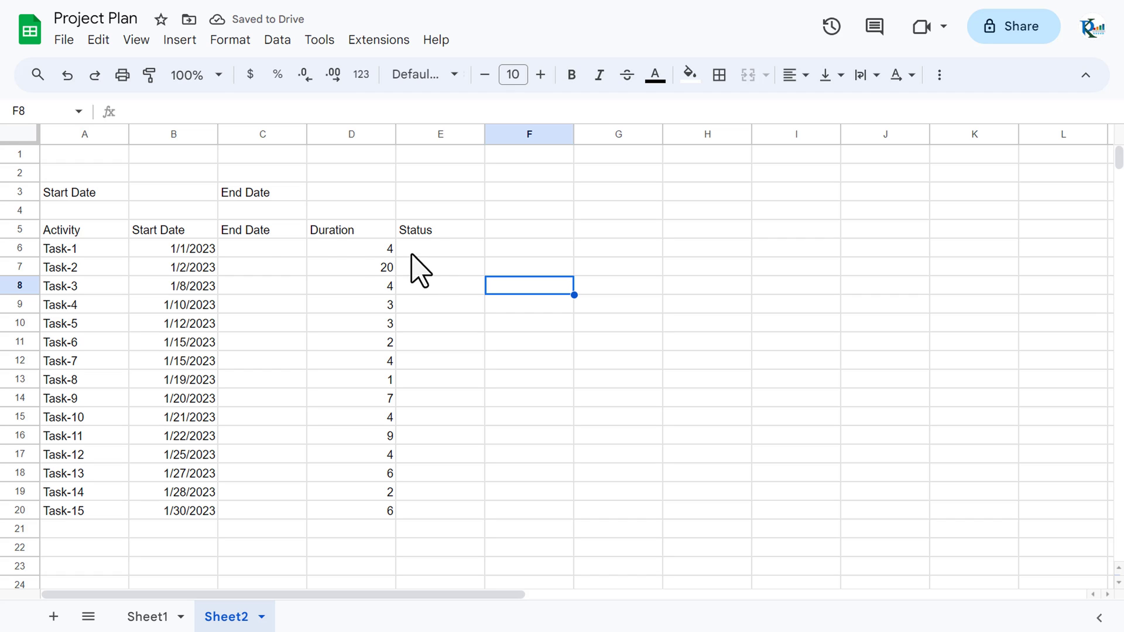
- Enter the formula =B6+D6-1 in C6 to calculate the end date of Task-1
{"action": "left_click", "coordinate": [277, 251]}
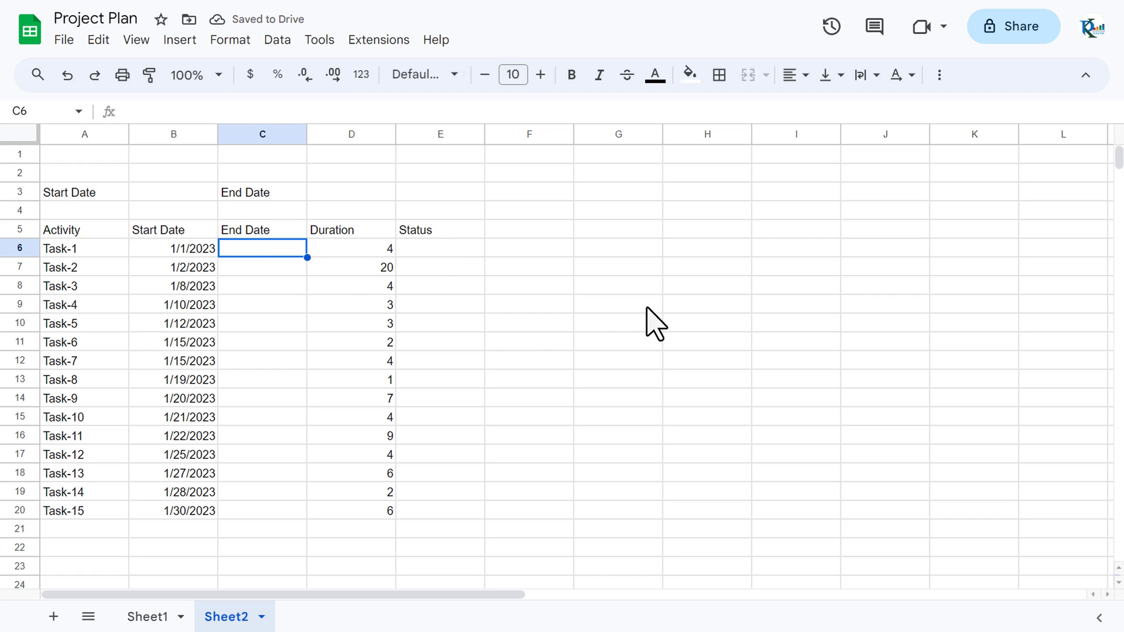
{"action": "type", "text": "="}
{"action": "key", "text": "Left"}
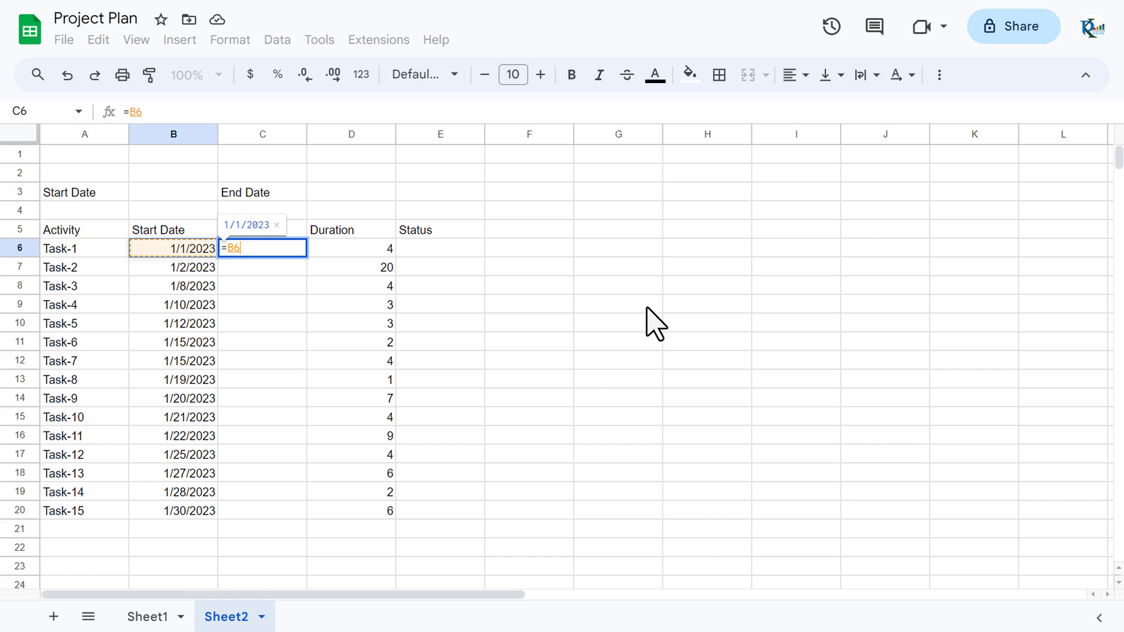
{"action": "type", "text": "+"}
{"action": "key", "text": "Right"}
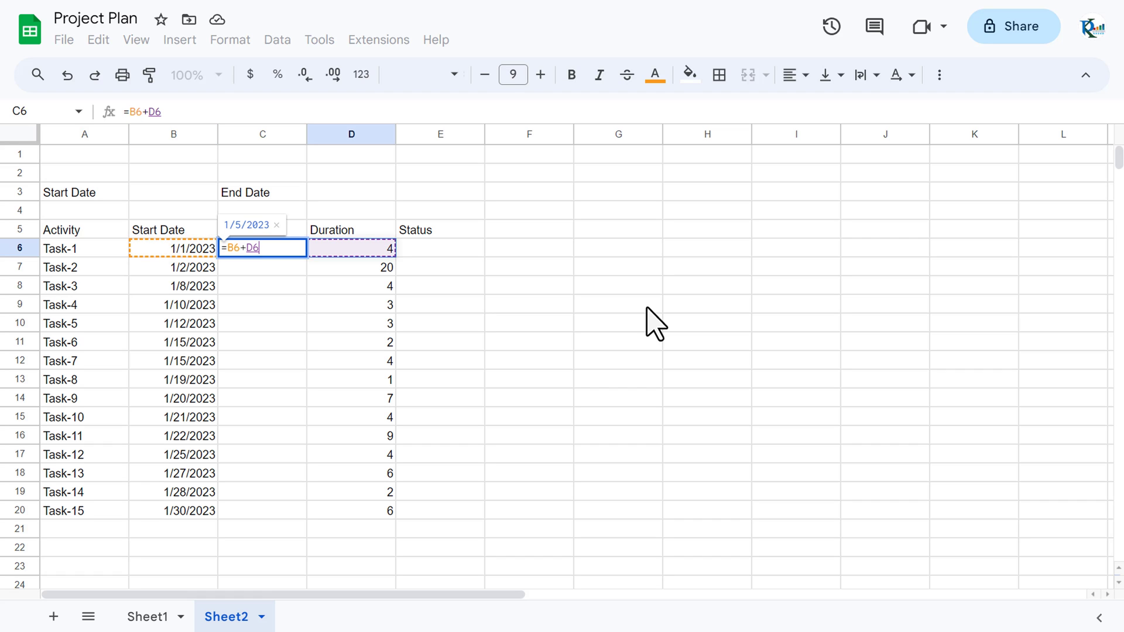
{"action": "type", "text": "-1"}
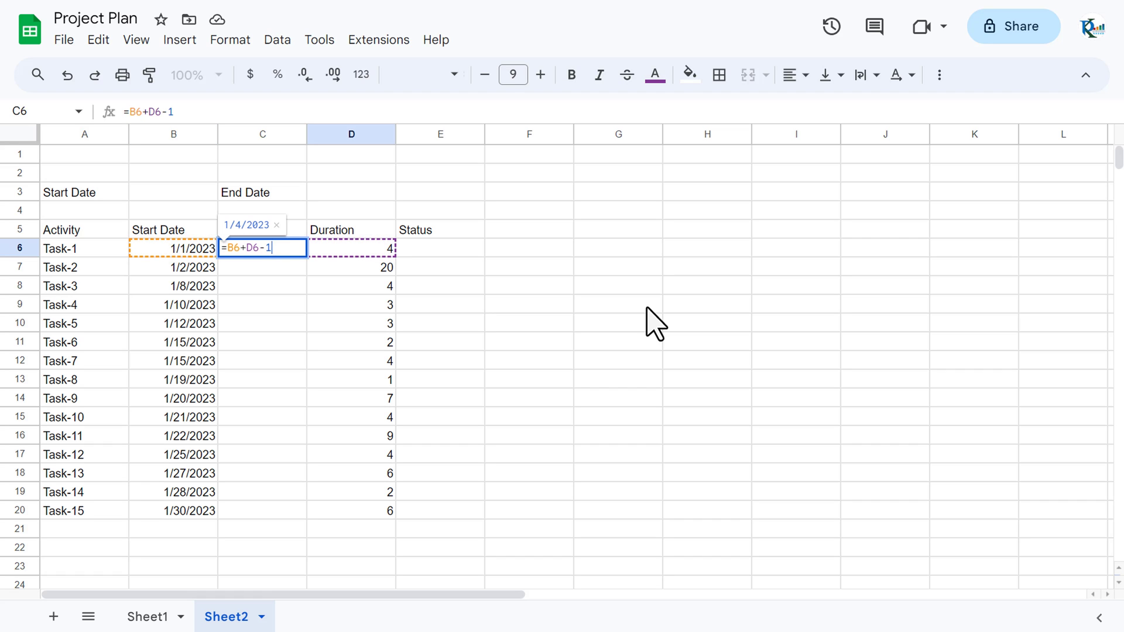
{"action": "type", "text": ")"}
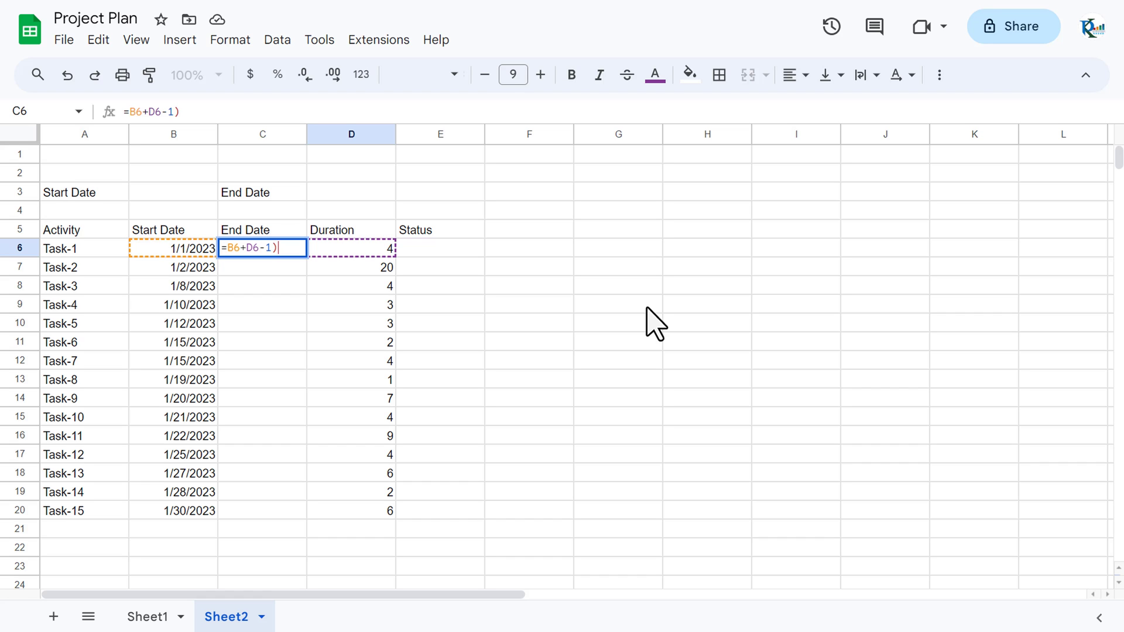
{"action": "key", "text": "BackSpace"}
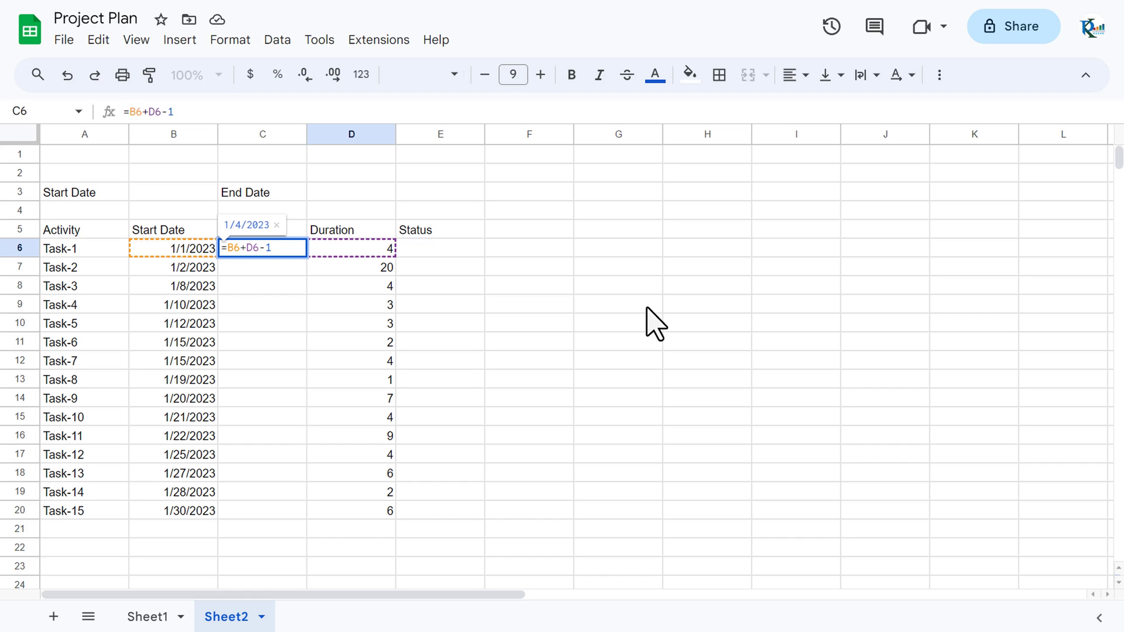
{"action": "key", "text": "Return"}
- Fill the end date formula from C6 down to C20 for all tasks
{"action": "key", "text": "Left"}
{"action": "key", "text": "ctrl+Down"}
{"action": "key", "text": "Right"}
{"action": "key", "text": "ctrl+shift+Up"}
{"action": "key", "text": "ctrl+d"}
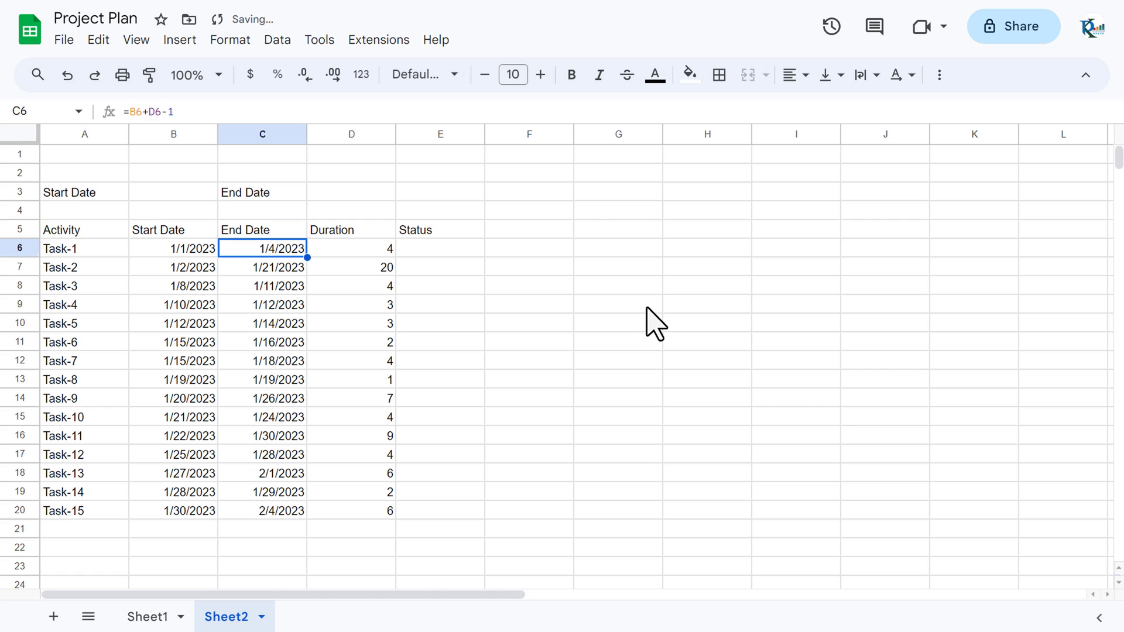
{"action": "key", "text": "Left"}
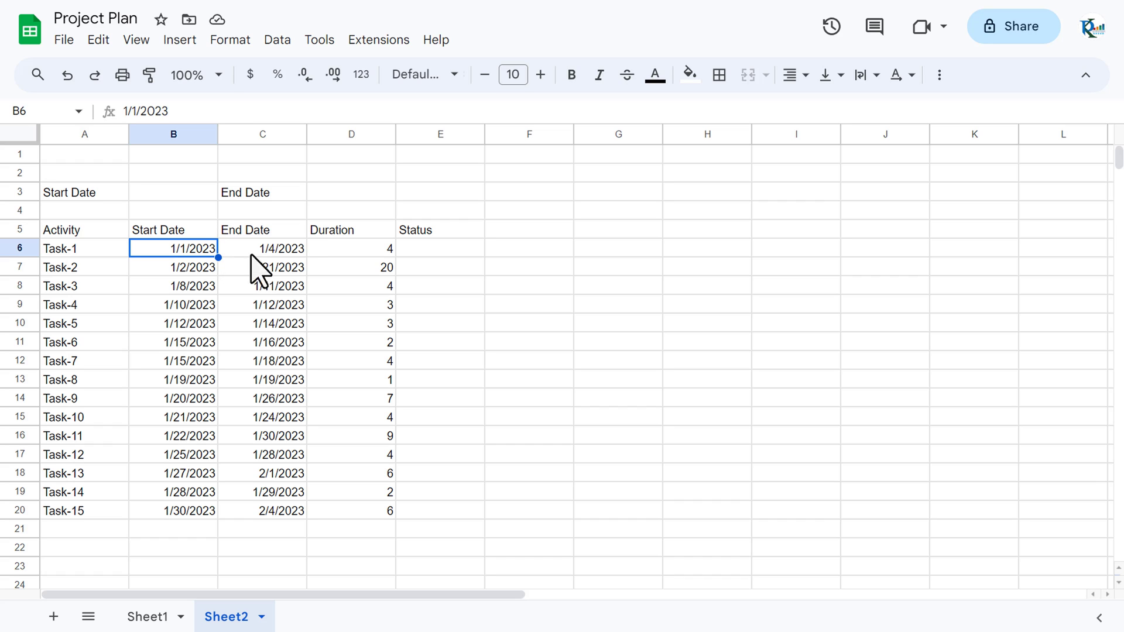
- Add a dropdown data validation rule to the Status cells E6:E20
{"action": "left_click", "coordinate": [378, 257]}
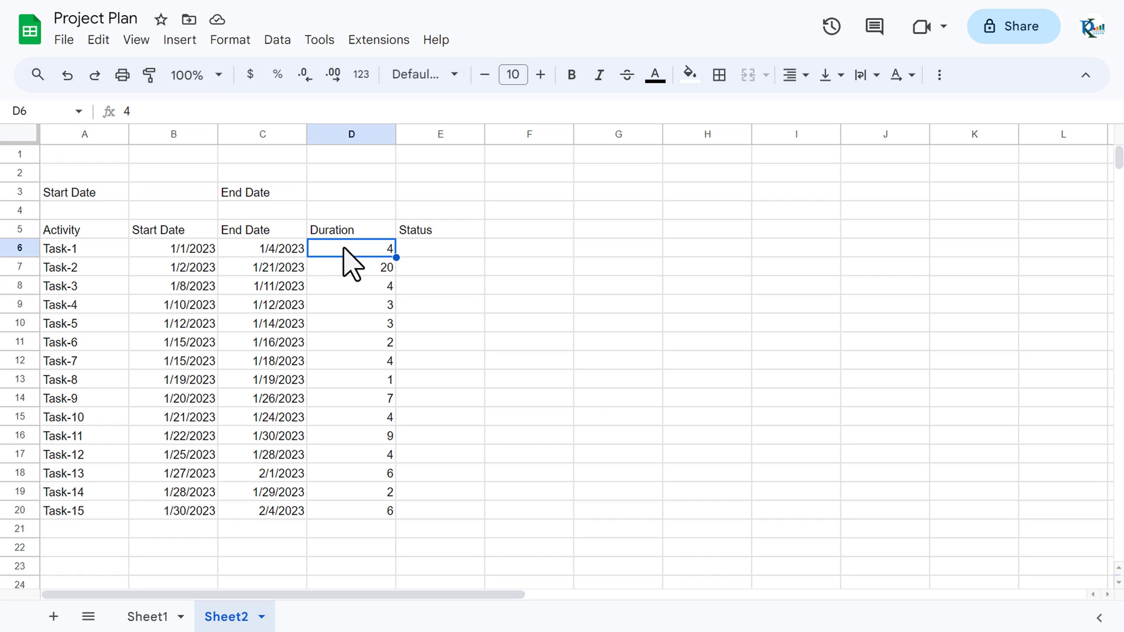
{"action": "left_click", "coordinate": [455, 261]}
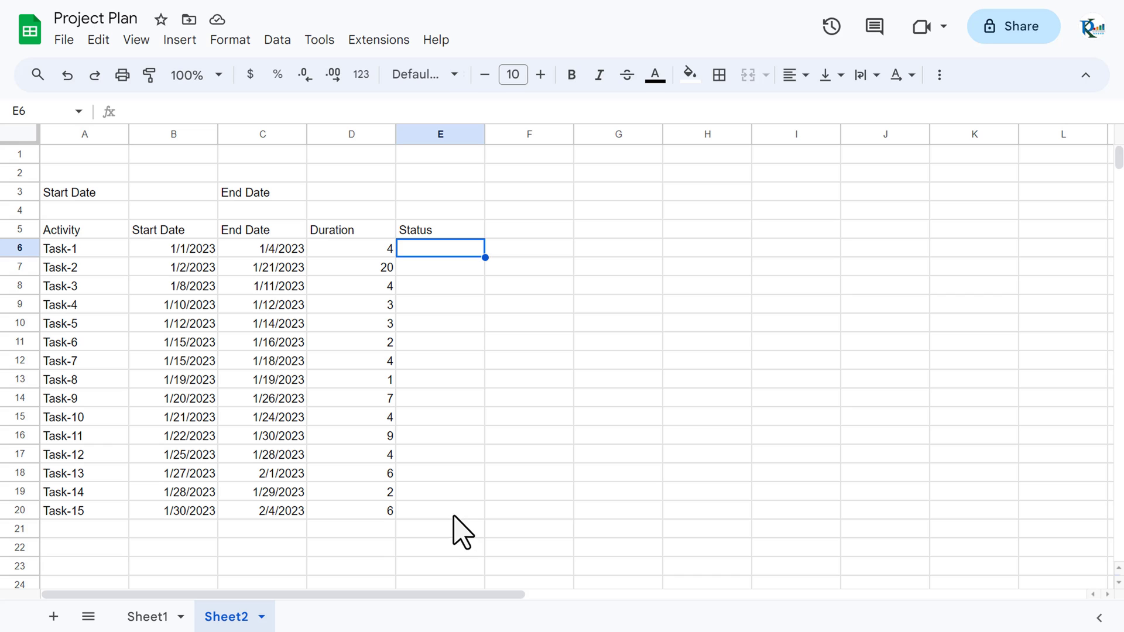
{"action": "left_click", "coordinate": [456, 507], "text": "shift"}
{"action": "right_click", "coordinate": [439, 275]}
{"action": "mouse_move", "coordinate": [481, 287]}
{"action": "left_click", "coordinate": [517, 542]}
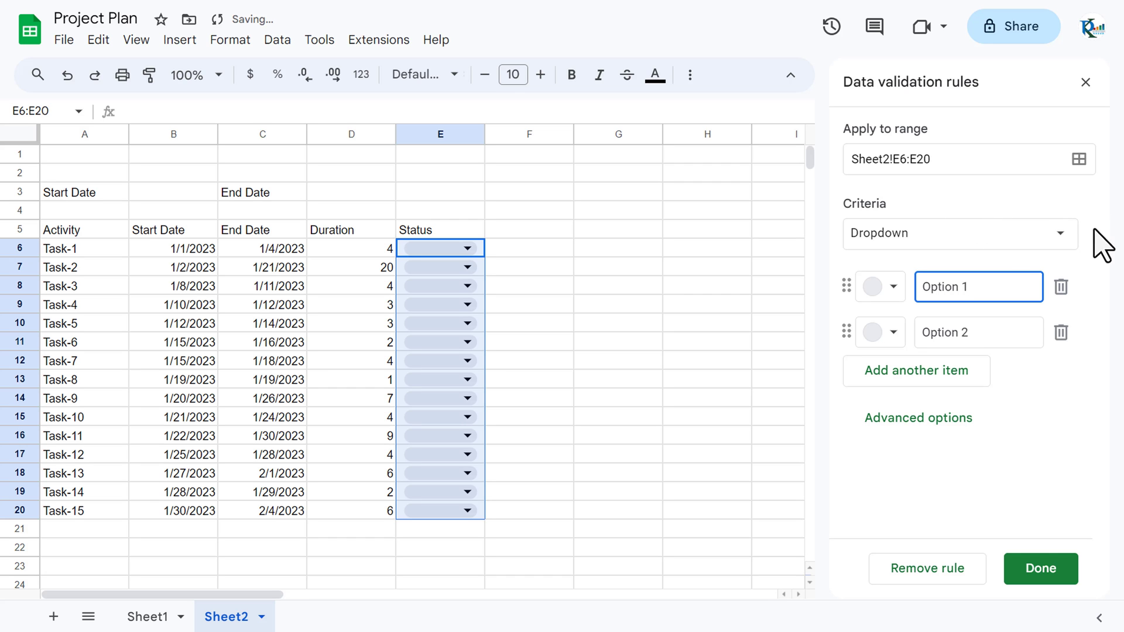
- Name the first dropdown option Pending and give it the light red colour
{"action": "triple_click", "coordinate": [909, 283]}
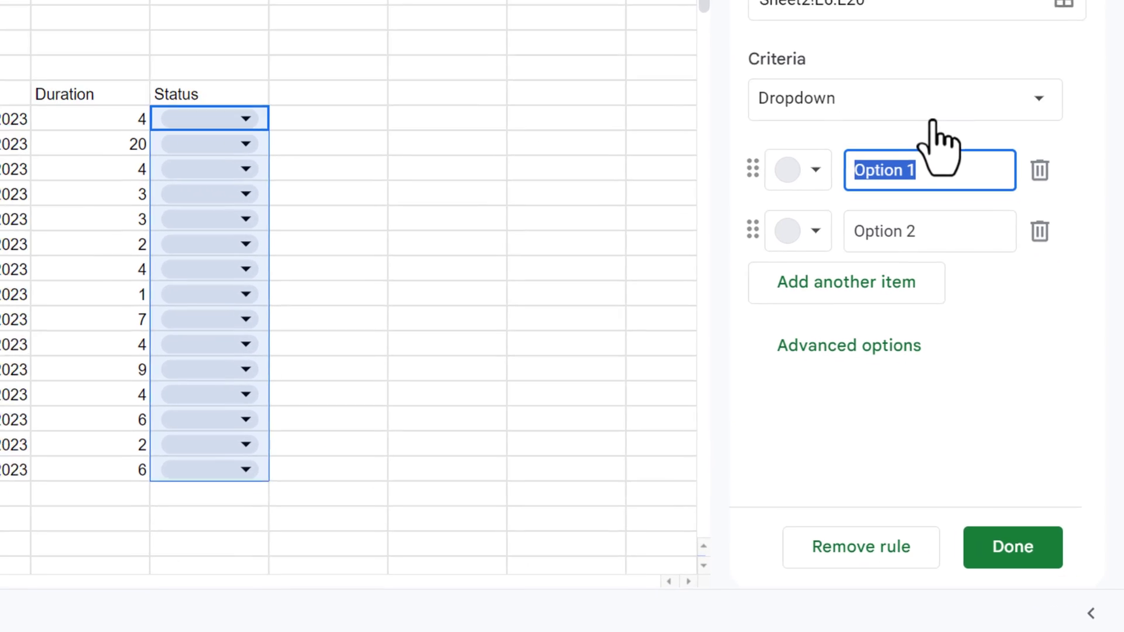
{"action": "type", "text": "Pending"}
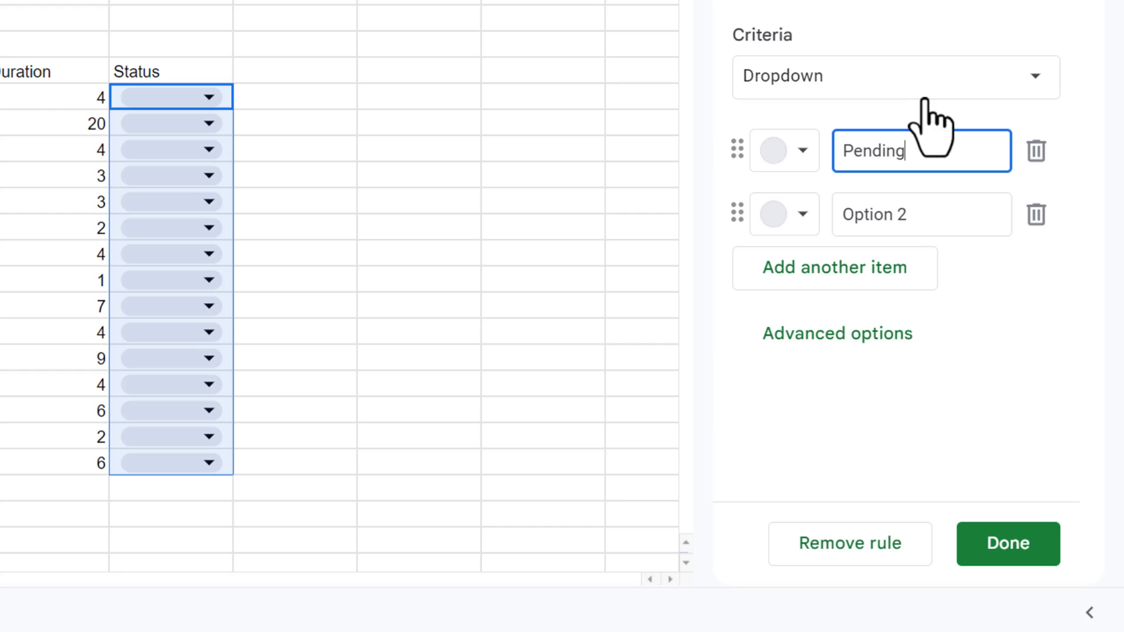
{"action": "left_click", "coordinate": [799, 158]}
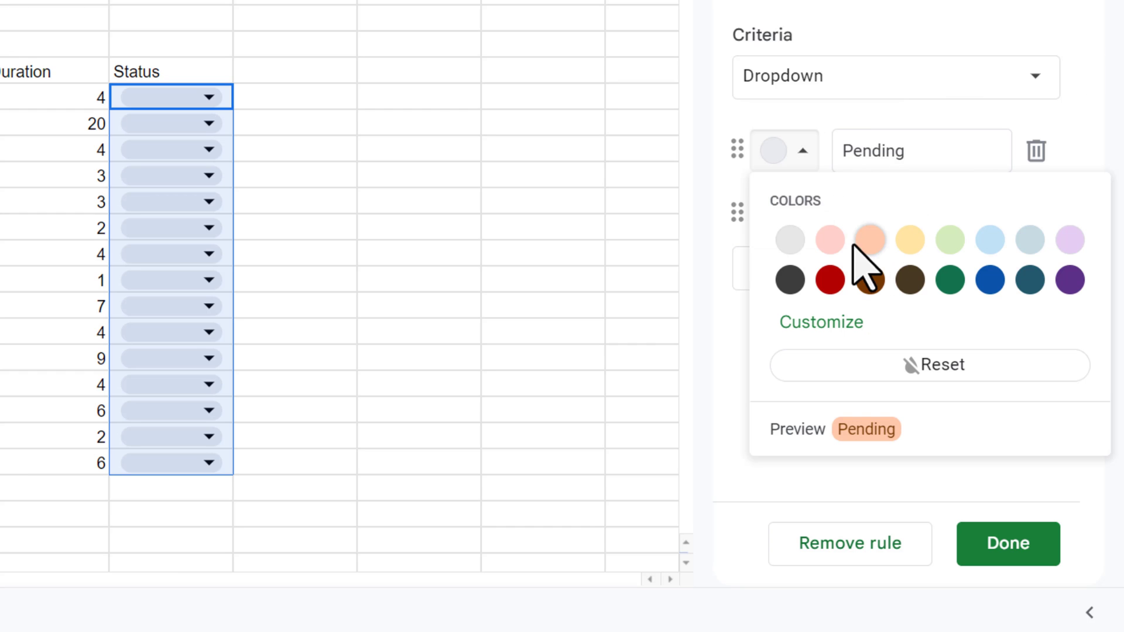
{"action": "left_click", "coordinate": [831, 249]}
- Name the second dropdown option WIP and give it the light yellow colour
{"action": "left_click", "coordinate": [952, 230]}
{"action": "type", "text": "WIP"}
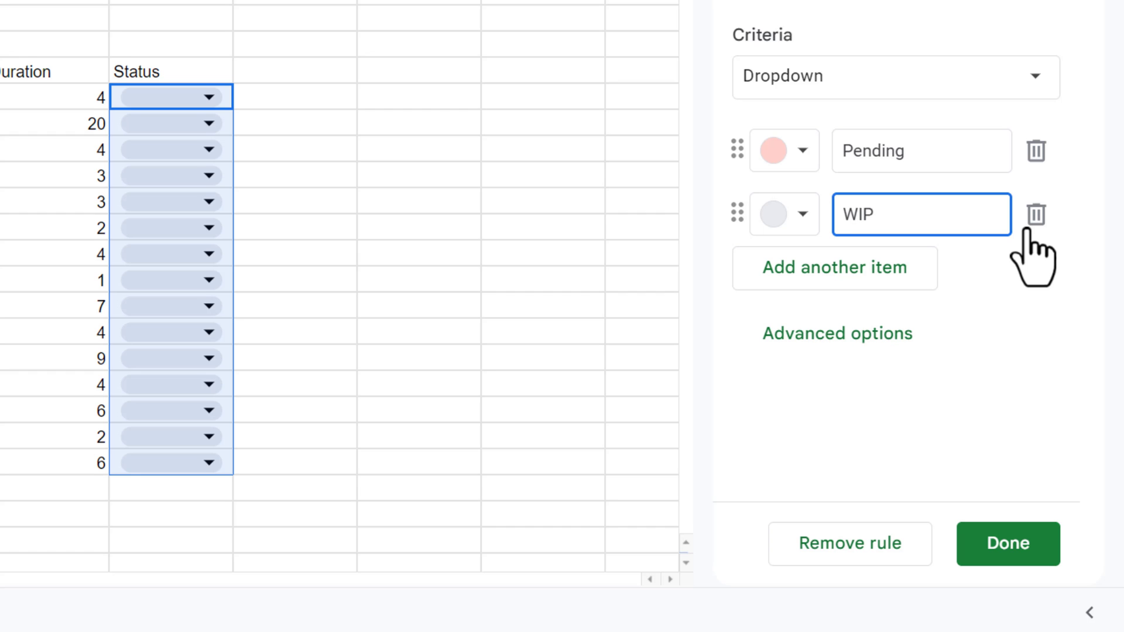
{"action": "left_click", "coordinate": [803, 216]}
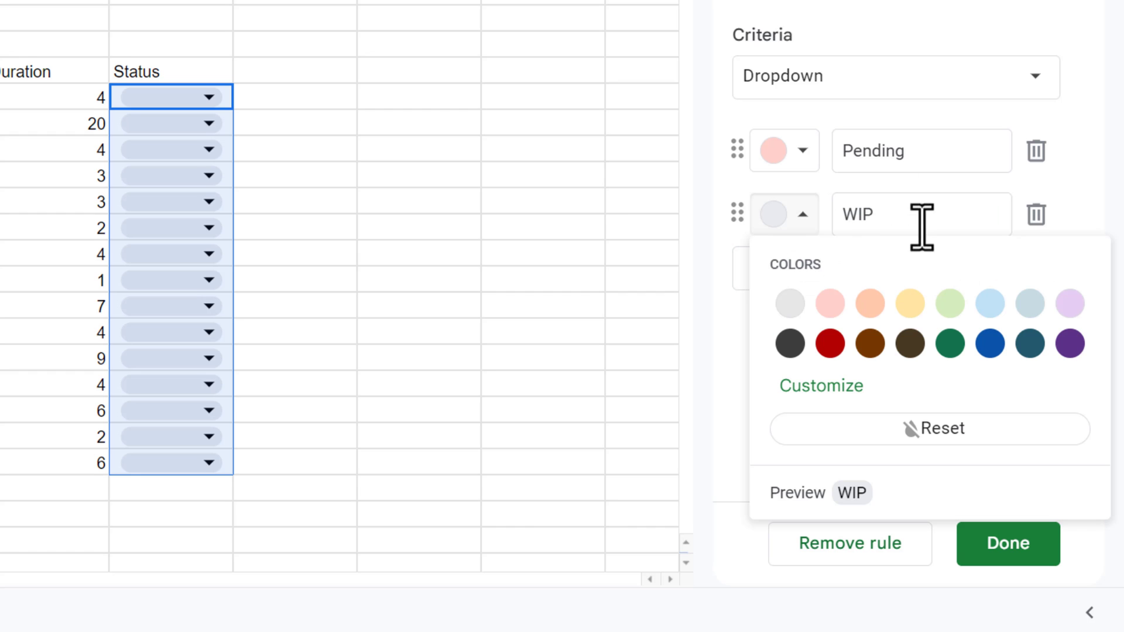
{"action": "left_click", "coordinate": [911, 302]}
- Add a third dropdown option Completed in light green and save the validation rule
{"action": "left_click", "coordinate": [869, 276]}
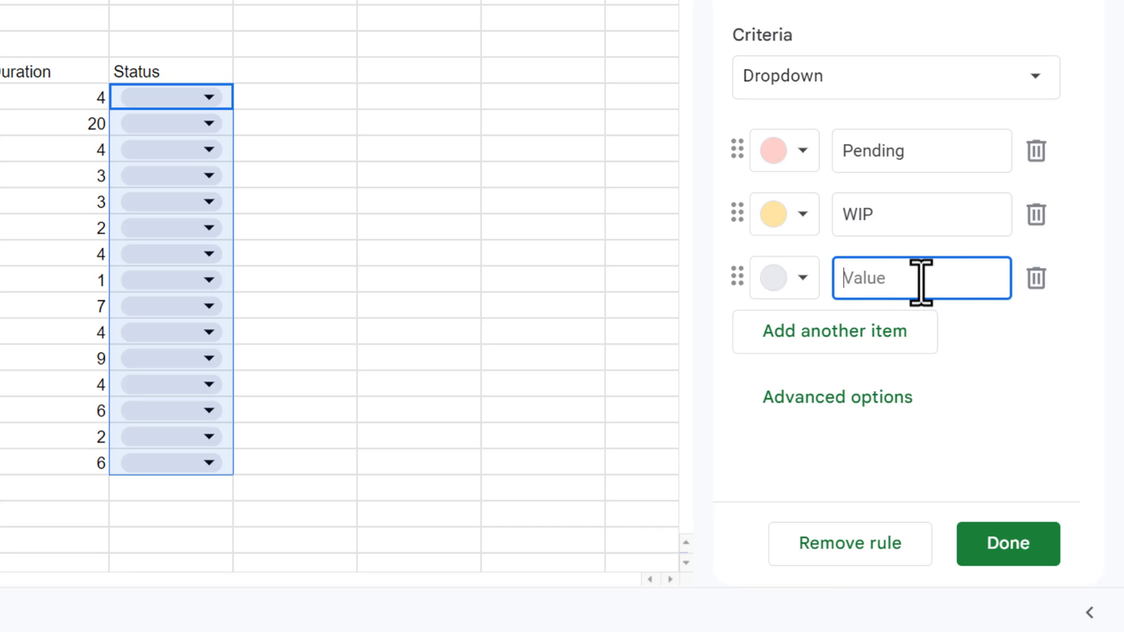
{"action": "type", "text": "Complete"}
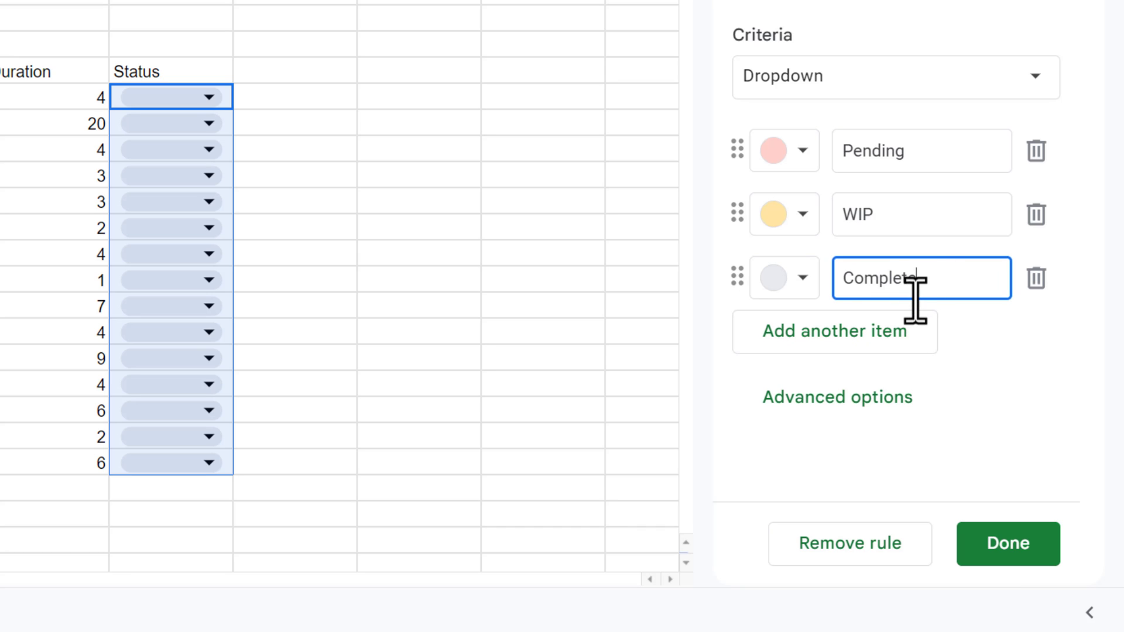
{"action": "left_click", "coordinate": [798, 279]}
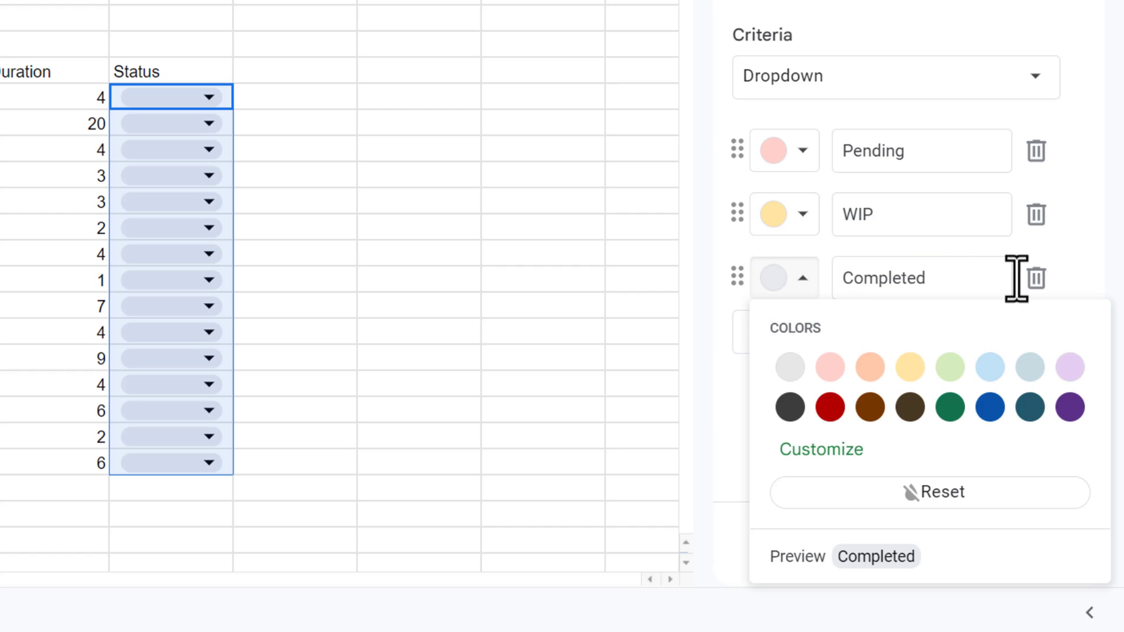
{"action": "left_click", "coordinate": [950, 366]}
{"action": "left_click", "coordinate": [1009, 544]}
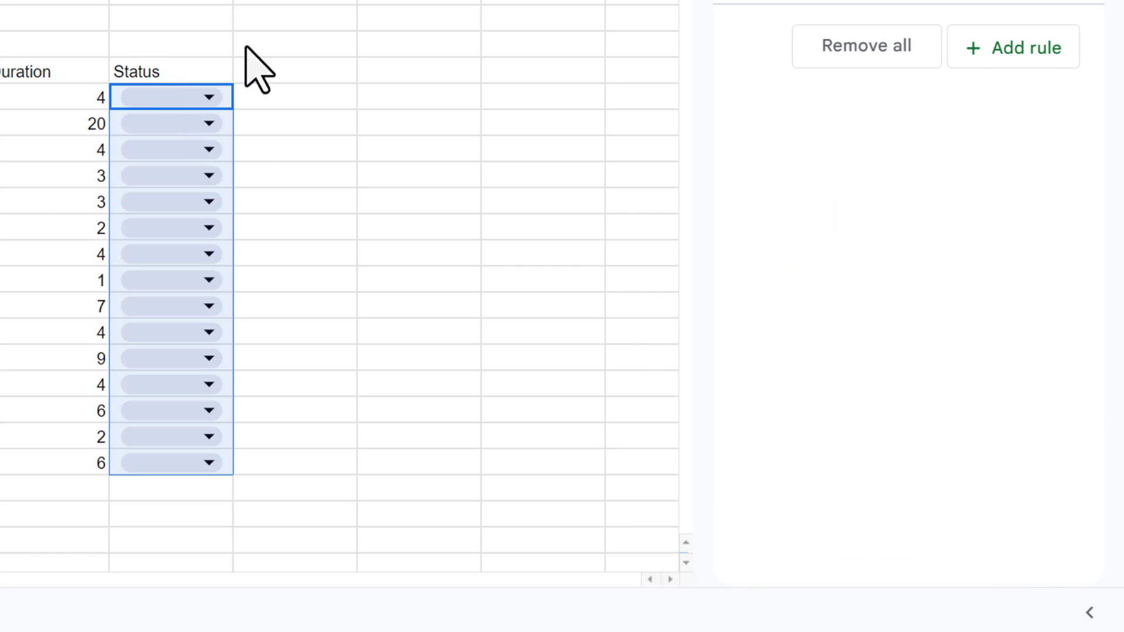
- Set the status of Task-1 to Pending, Task-2 to WIP and Task-3 to Completed
{"action": "left_click", "coordinate": [252, 72]}
{"action": "left_click", "coordinate": [211, 97]}
{"action": "left_click", "coordinate": [167, 138]}
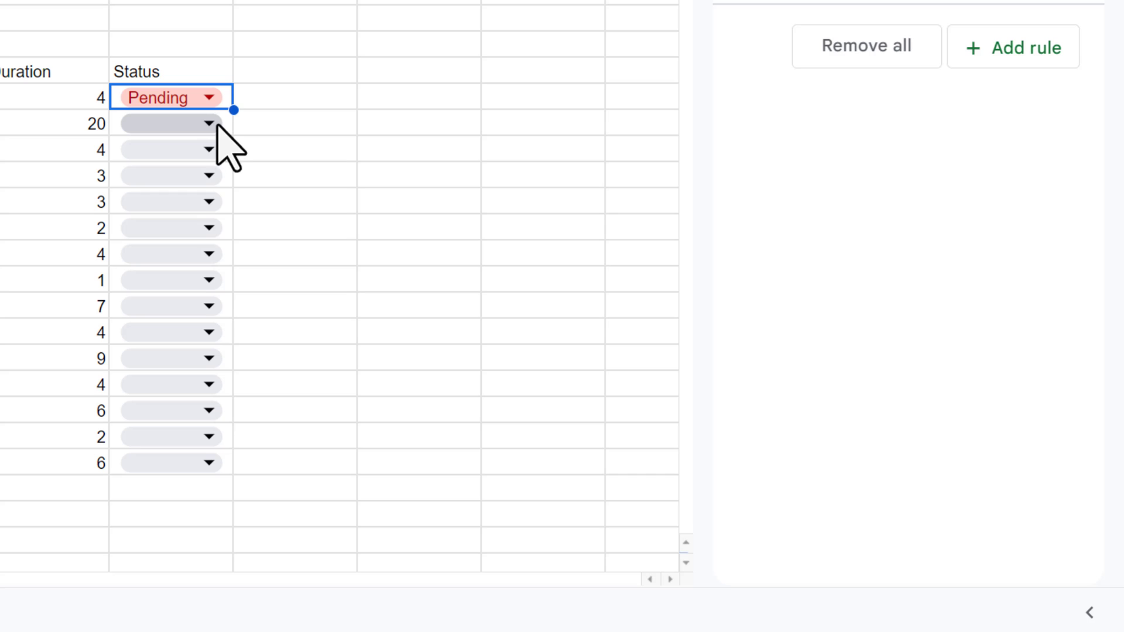
{"action": "left_click", "coordinate": [217, 123]}
{"action": "left_click", "coordinate": [144, 197]}
{"action": "left_click", "coordinate": [209, 150]}
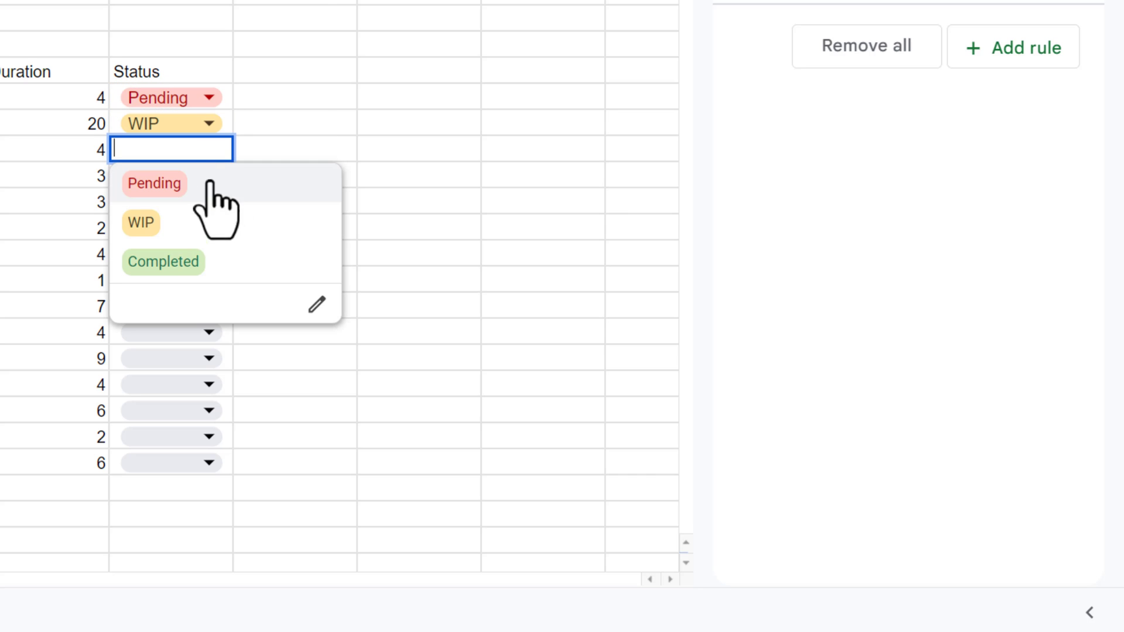
{"action": "left_click", "coordinate": [180, 258]}
- Repeat the Pending, WIP, Completed status sequence down to E20 and widen column E to fit the full status labels
{"action": "key", "text": "Up"}
{"action": "key", "text": "Up"}
{"action": "key", "text": "shift+Down"}
{"action": "key", "text": "shift+Down"}
{"action": "key", "text": "shift+Down"}
{"action": "key", "text": "shift+Down"}
{"action": "scroll", "coordinate": [304, 225], "scroll_direction": "down", "scroll_amount": 3}
{"action": "key", "text": "shift+Down"}
{"action": "key", "text": "shift+Down"}
{"action": "key", "text": "shift+Down"}
{"action": "key", "text": "shift+Down"}
{"action": "key", "text": "shift+Down"}
{"action": "key", "text": "shift+Down"}
{"action": "key", "text": "shift+Down"}
{"action": "key", "text": "shift+Down"}
{"action": "key", "text": "shift+Down"}
{"action": "key", "text": "shift+Down"}
{"action": "key", "text": "shift+Down"}
{"action": "key", "text": "shift+Up"}
{"action": "type", "text": "WIP Completed Pending WIP Completed Pending WIP Completed Pending WIP Completed"}
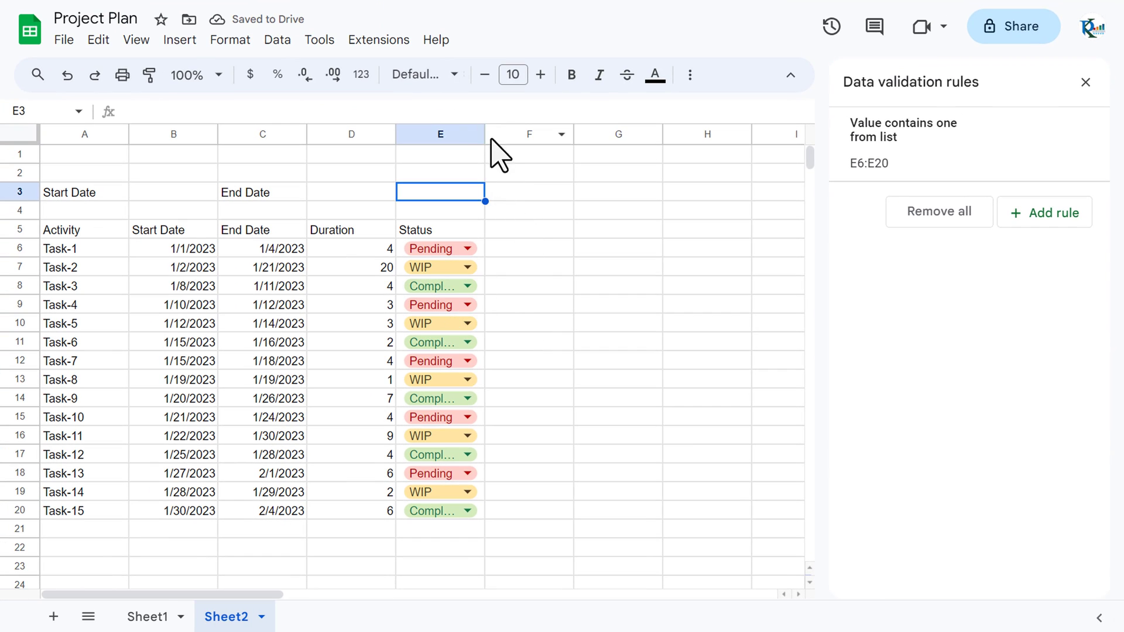
{"action": "left_click_drag", "start_coordinate": [485, 134], "coordinate": [510, 135]}
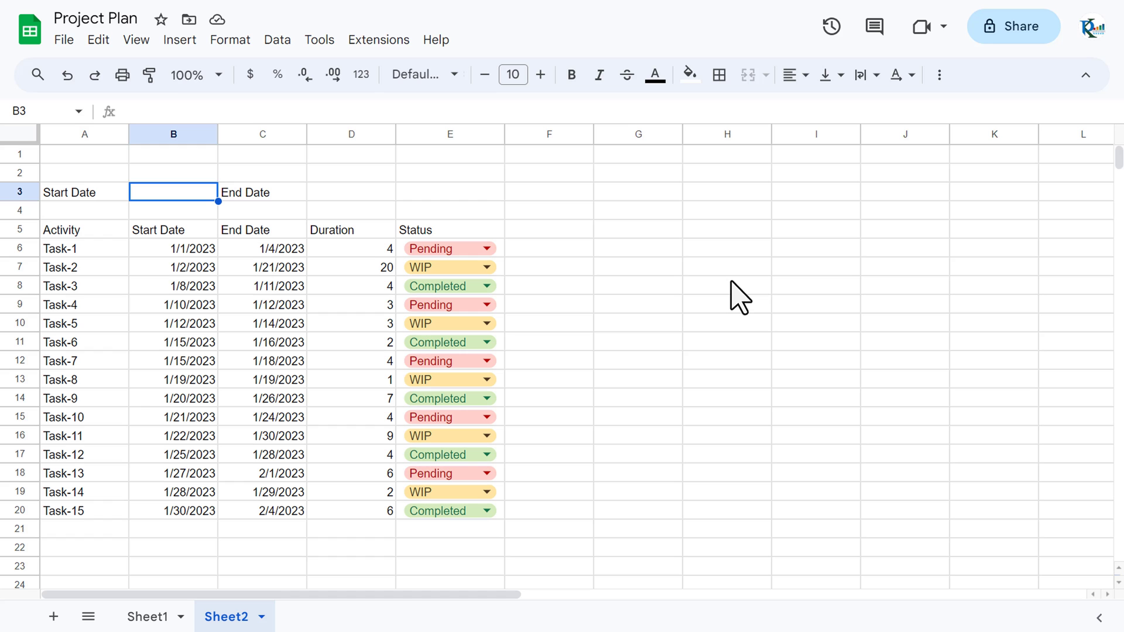
- Enter the formula =MIN(B6:B20) in B3 to get the project's start date
{"action": "type", "text": "=MIN("}
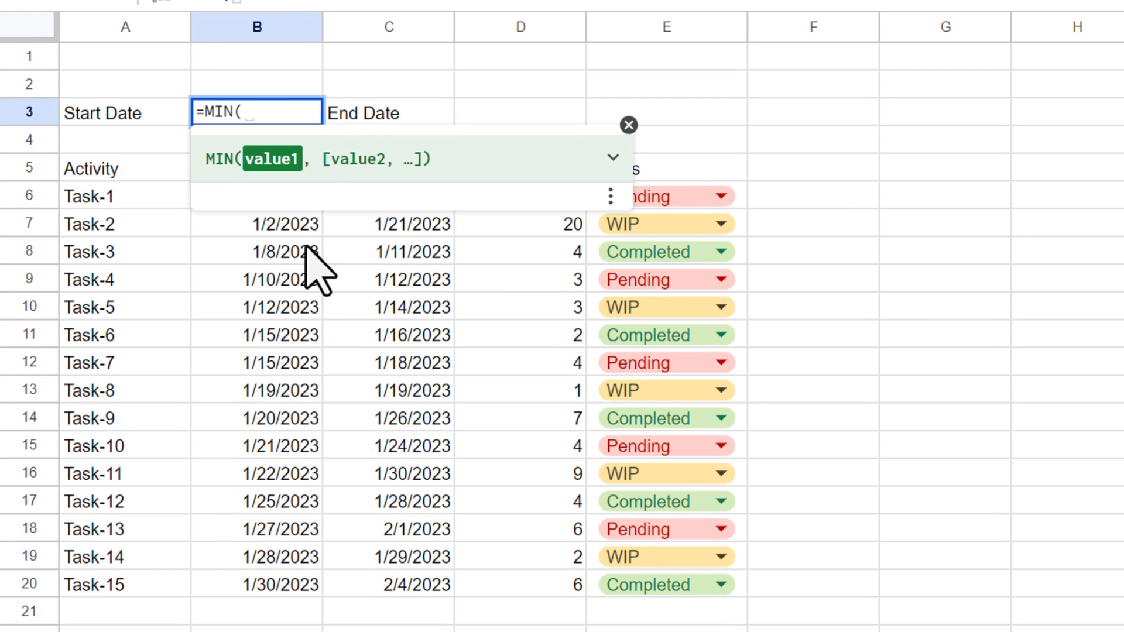
{"action": "left_click", "coordinate": [208, 292]}
{"action": "key", "text": "Up"}
{"action": "key", "text": "Up"}
{"action": "key", "text": "ctrl+shift+Down"}
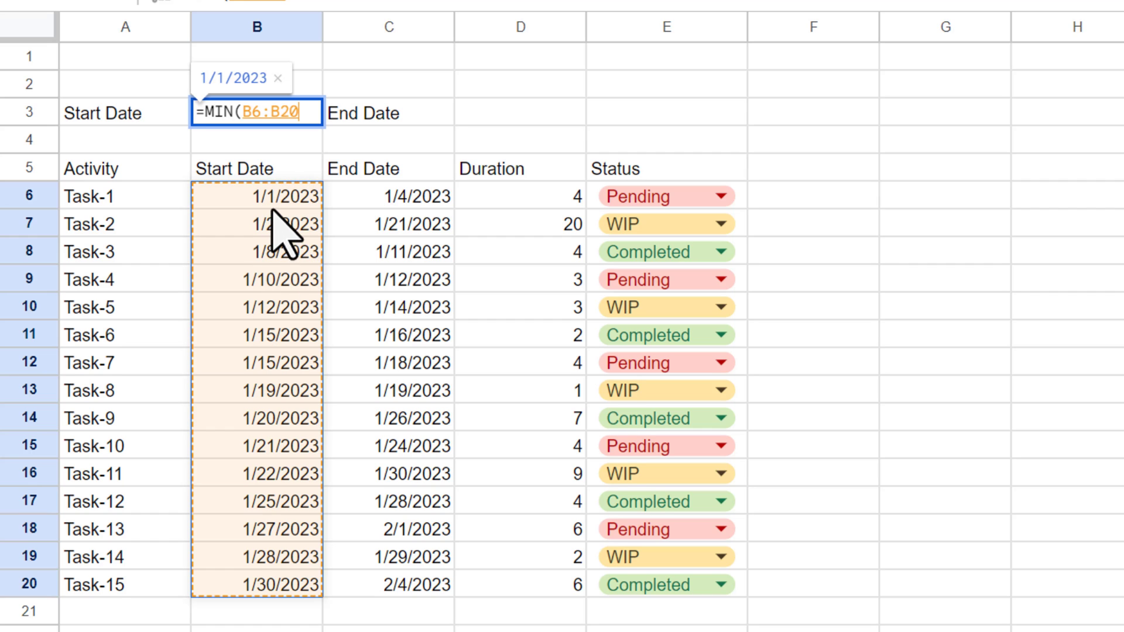
{"action": "key", "text": "Return"}
{"action": "key", "text": "Up"}
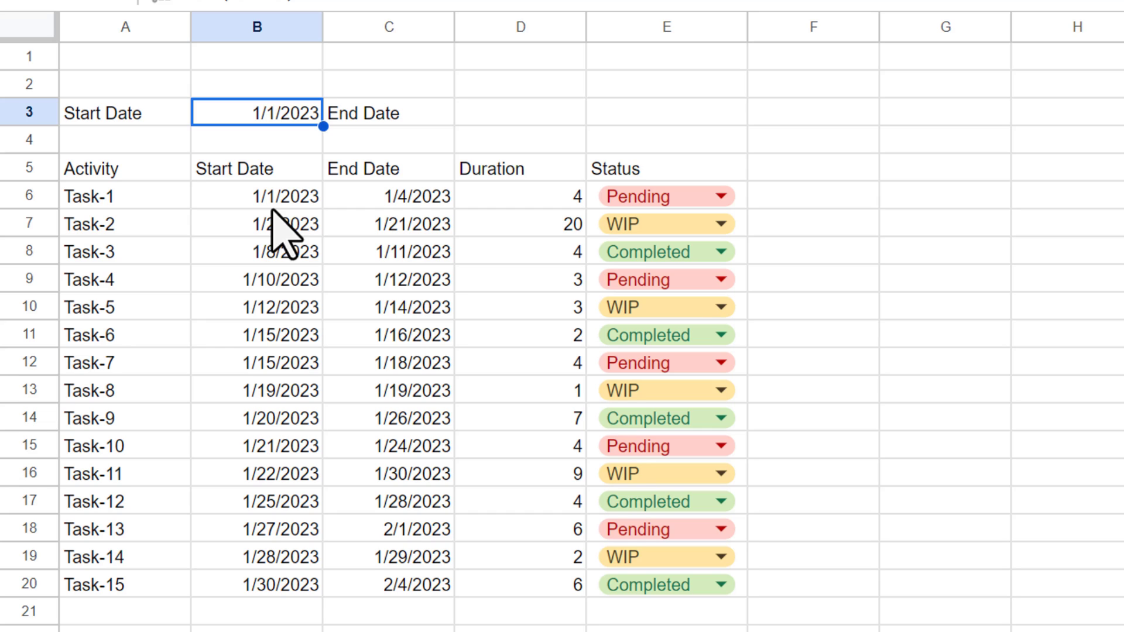
- Enter the formula =MAX(C6:C20) in D3 to get the project's end date
{"action": "key", "text": "Right"}
{"action": "key", "text": "Right"}
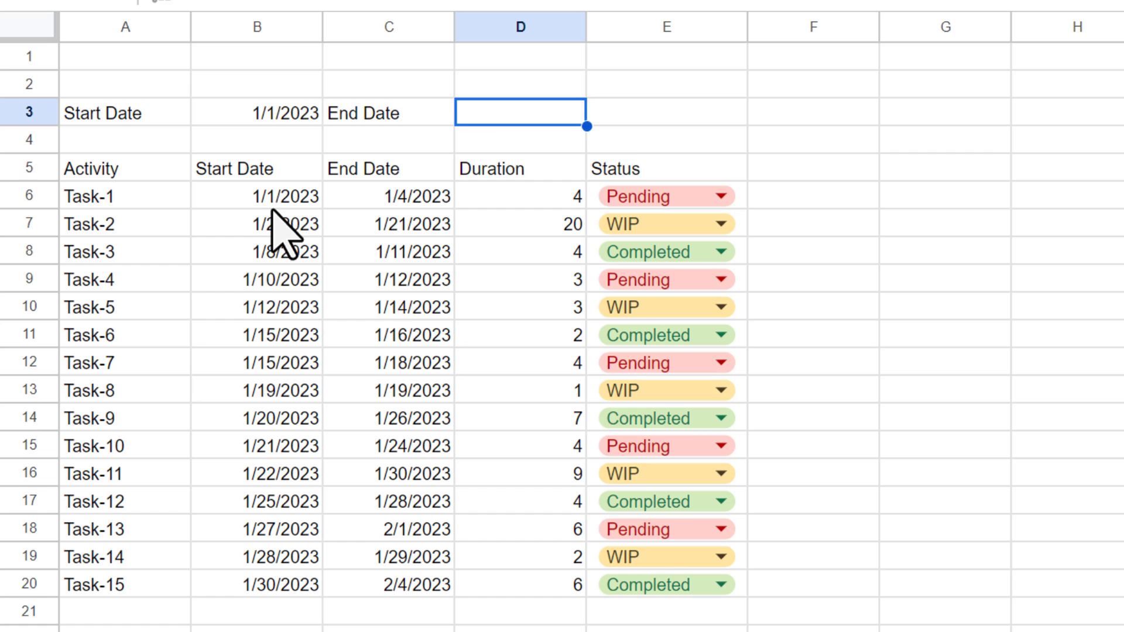
{"action": "type", "text": "="}
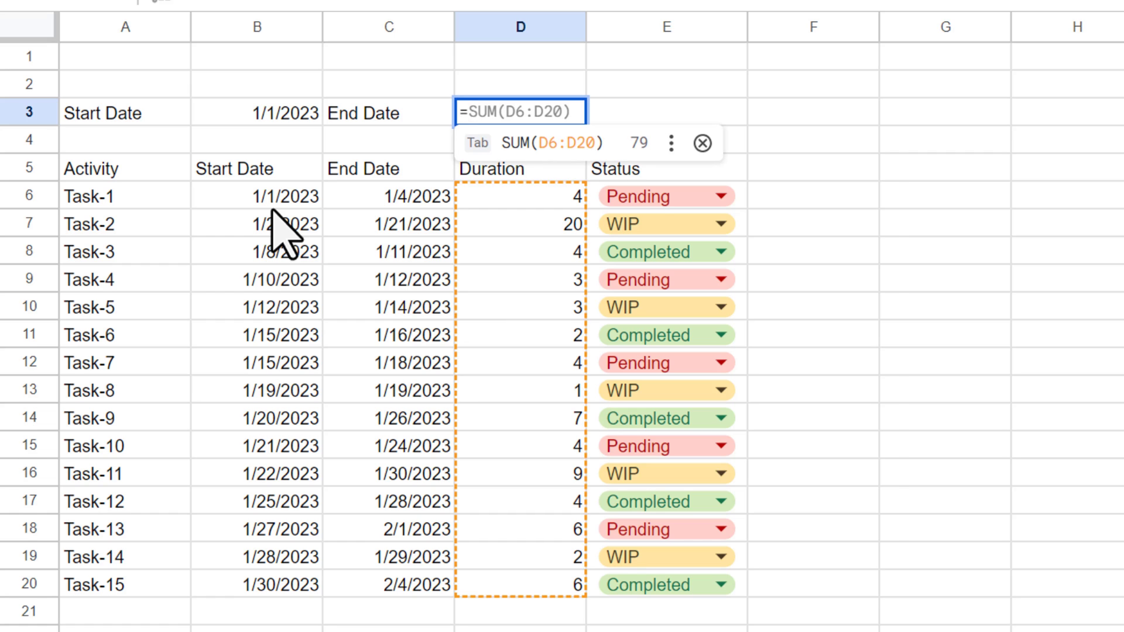
{"action": "type", "text": "max"}
{"action": "key", "text": "Tab"}
{"action": "key", "text": "Left"}
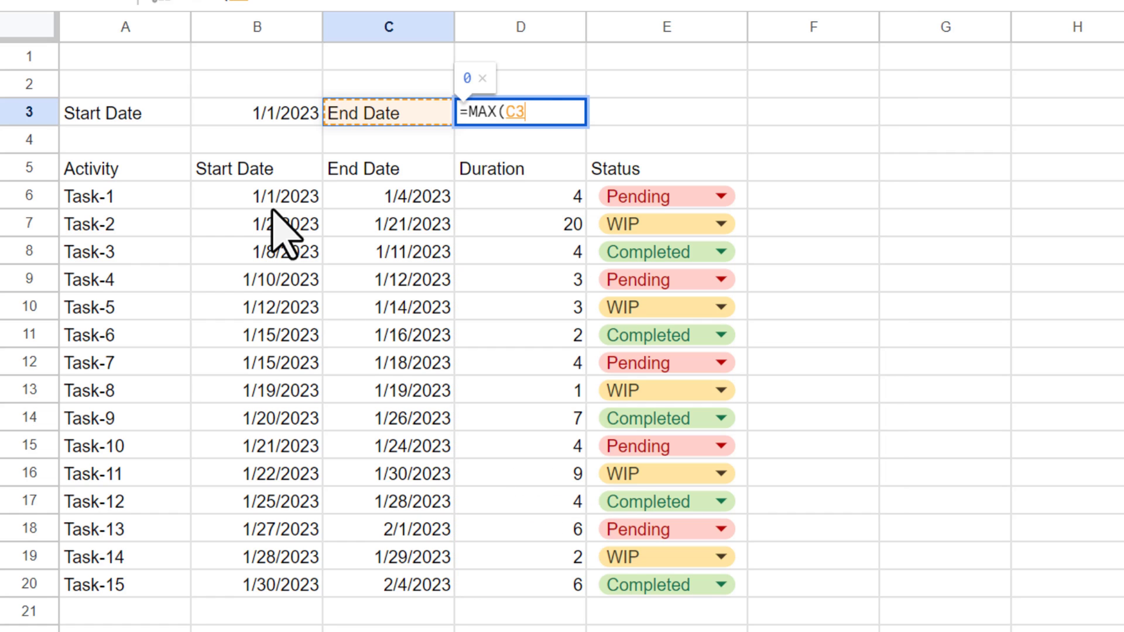
{"action": "key", "text": "Down"}
{"action": "key", "text": "Down"}
{"action": "key", "text": "Down"}
{"action": "key", "text": "ctrl+shift+Down"}
{"action": "type", "text": ")"}
{"action": "key", "text": "Return"}
{"action": "key", "text": "Up"}
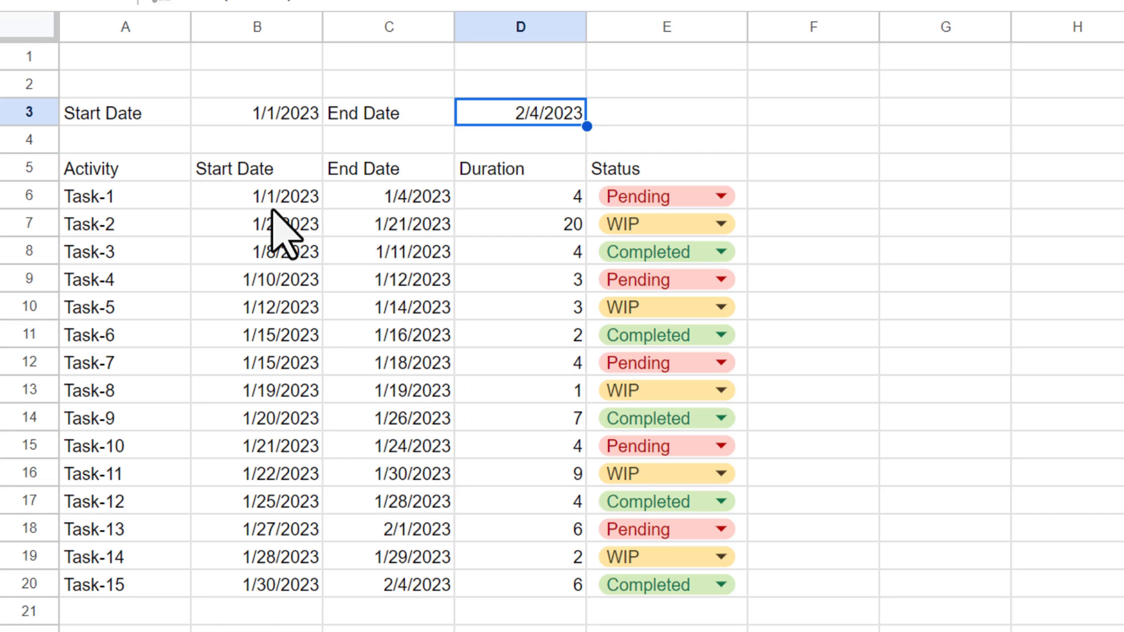
- Start the timeline header in F5 with the formula =B3, linking it to the project's start date
{"action": "key", "text": "Down"}
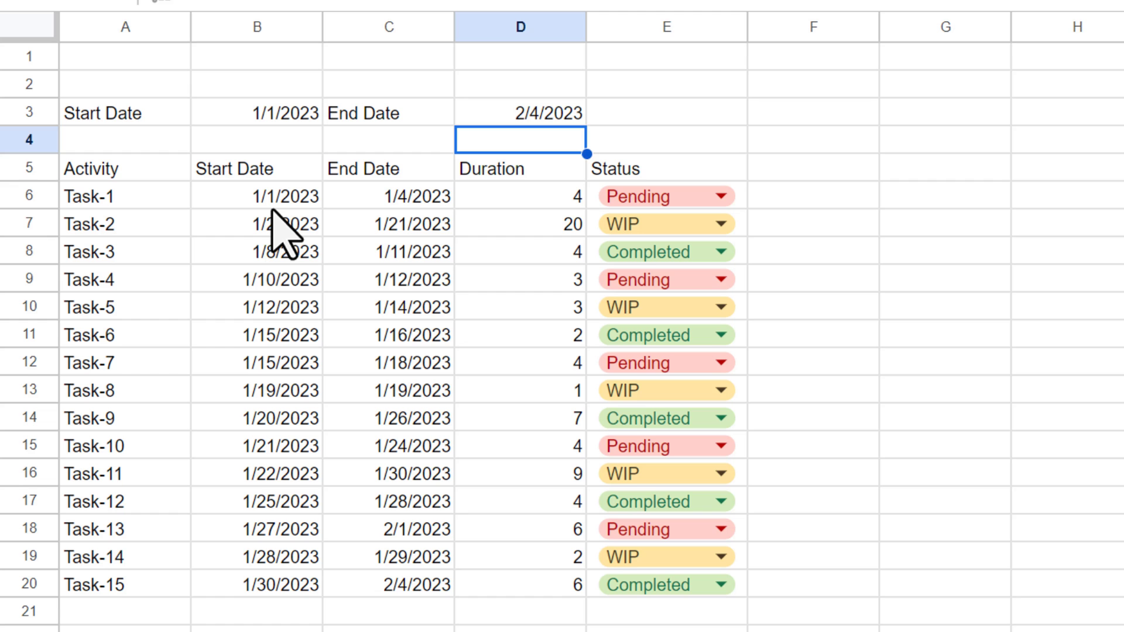
{"action": "key", "text": "Down"}
{"action": "key", "text": "Right"}
{"action": "key", "text": "Right"}
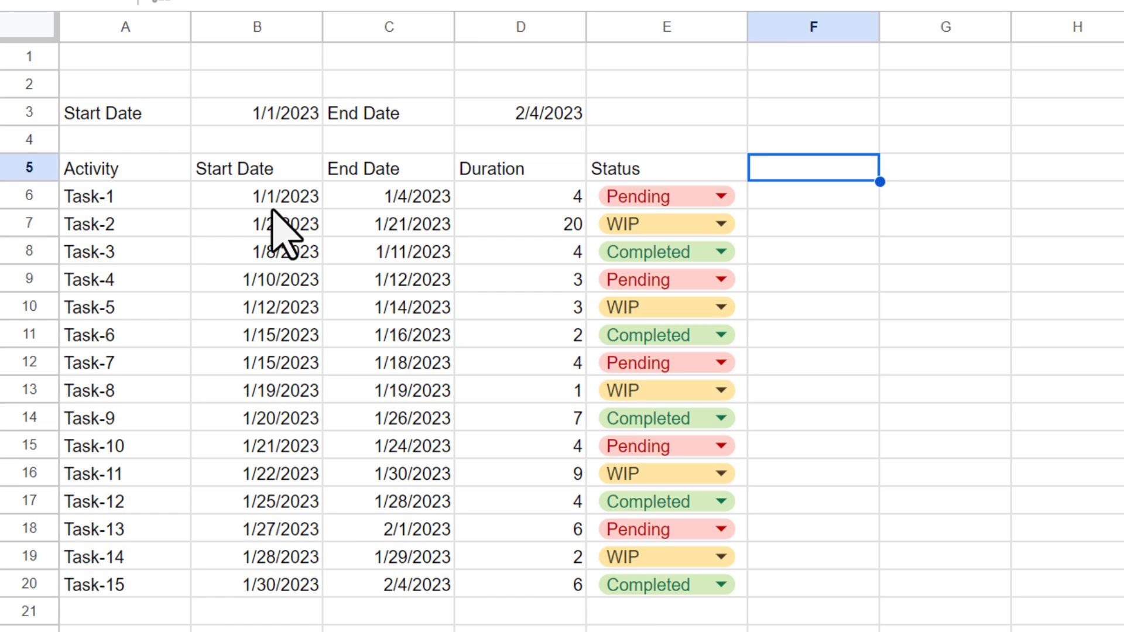
{"action": "type", "text": "="}
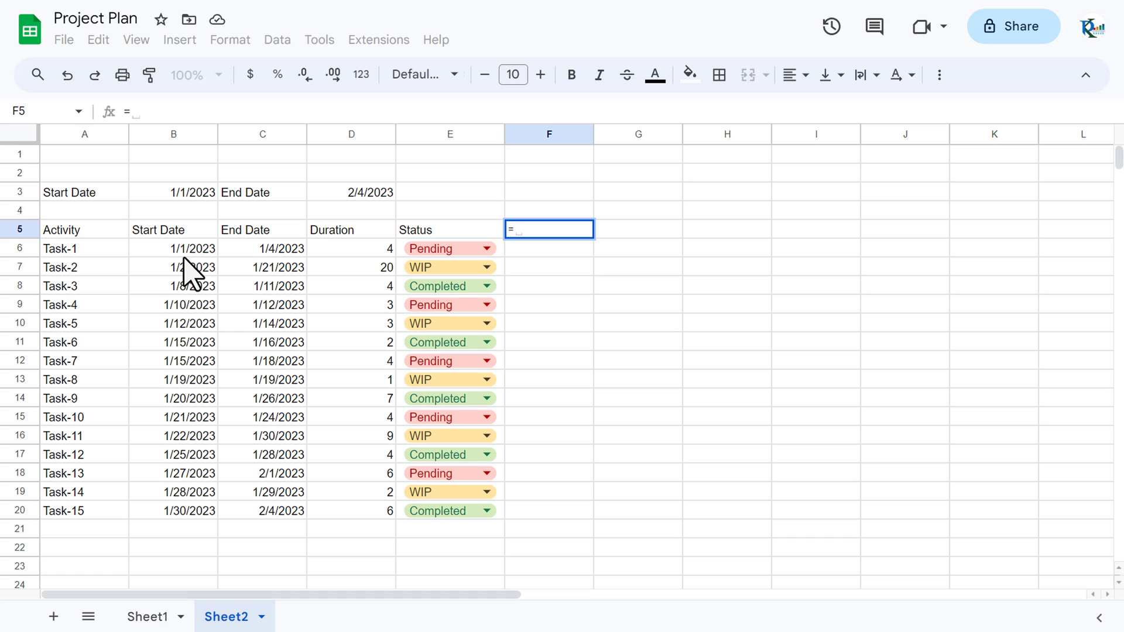
{"action": "key", "text": "Up"}
{"action": "key", "text": "Left"}
{"action": "key", "text": "Left"}
{"action": "key", "text": "Left"}
{"action": "key", "text": "Left"}
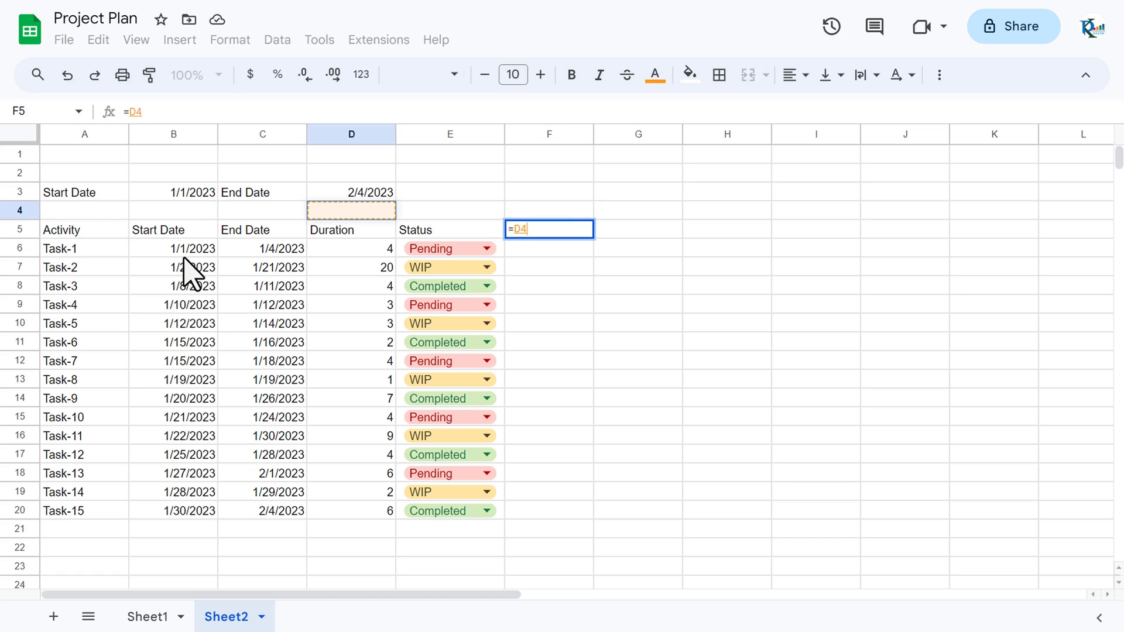
{"action": "key", "text": "Up"}
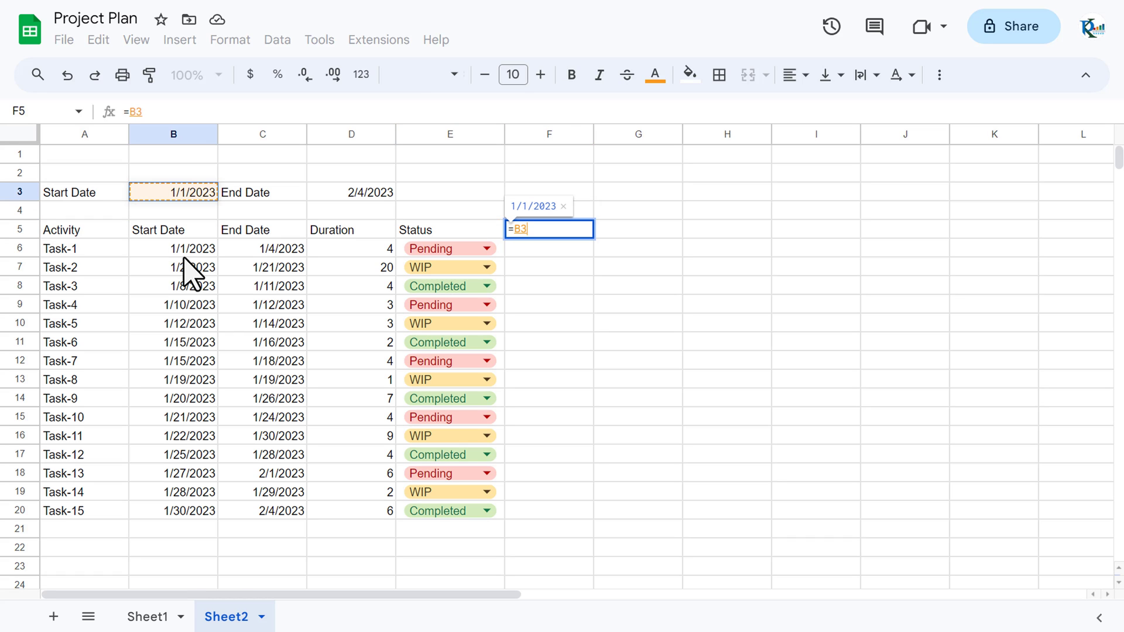
{"action": "key", "text": "Return"}
{"action": "key", "text": "Escape"}
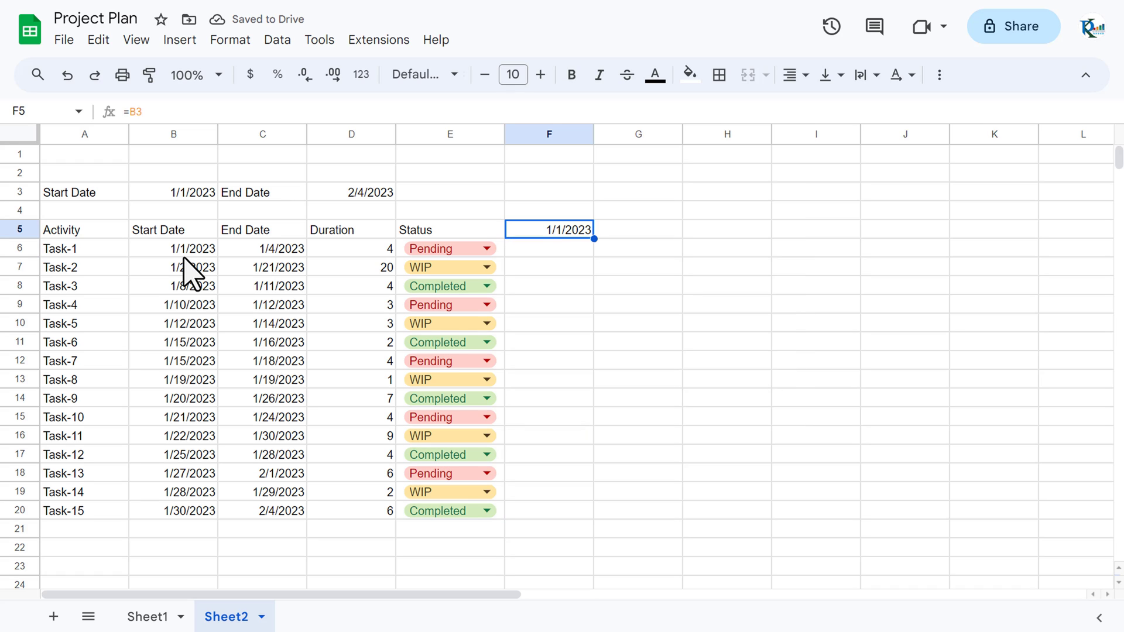
- Enter the formula =F5+1 in G5 to produce the next day of the timeline
{"action": "key", "text": "Right"}
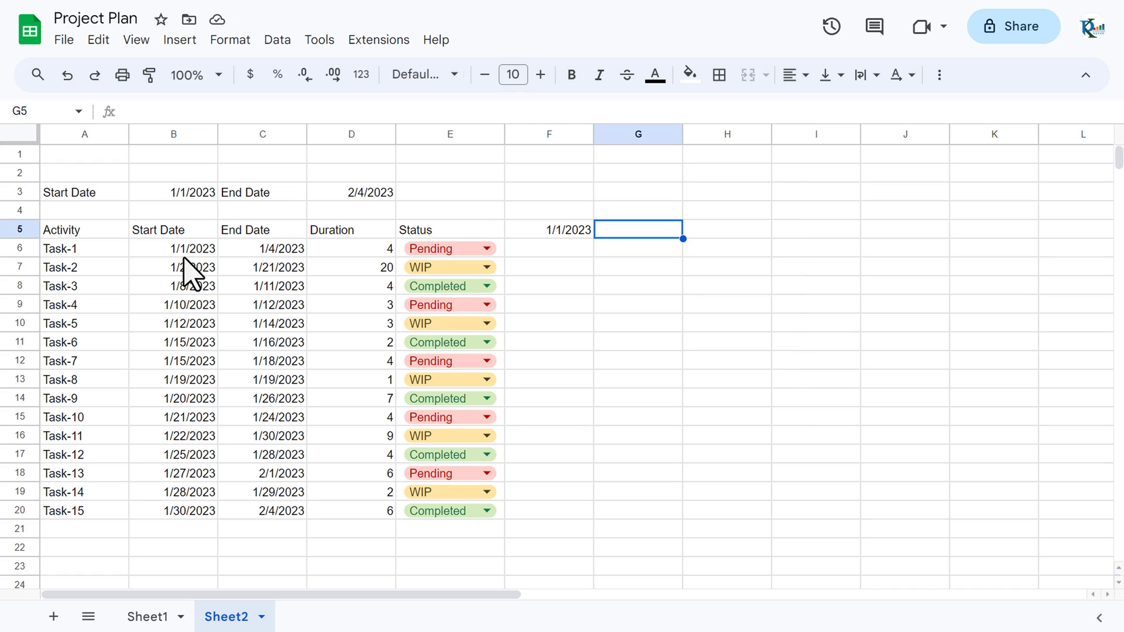
{"action": "type", "text": "="}
{"action": "key", "text": "Left"}
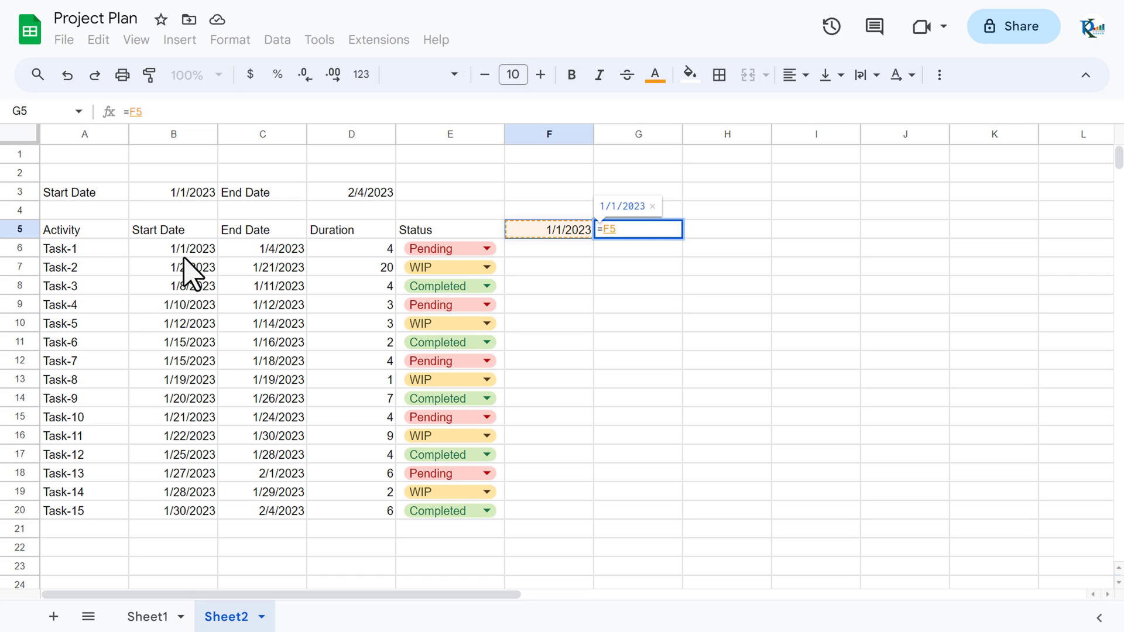
{"action": "type", "text": "+1"}
{"action": "key", "text": "Return"}
{"action": "key", "text": "Up"}
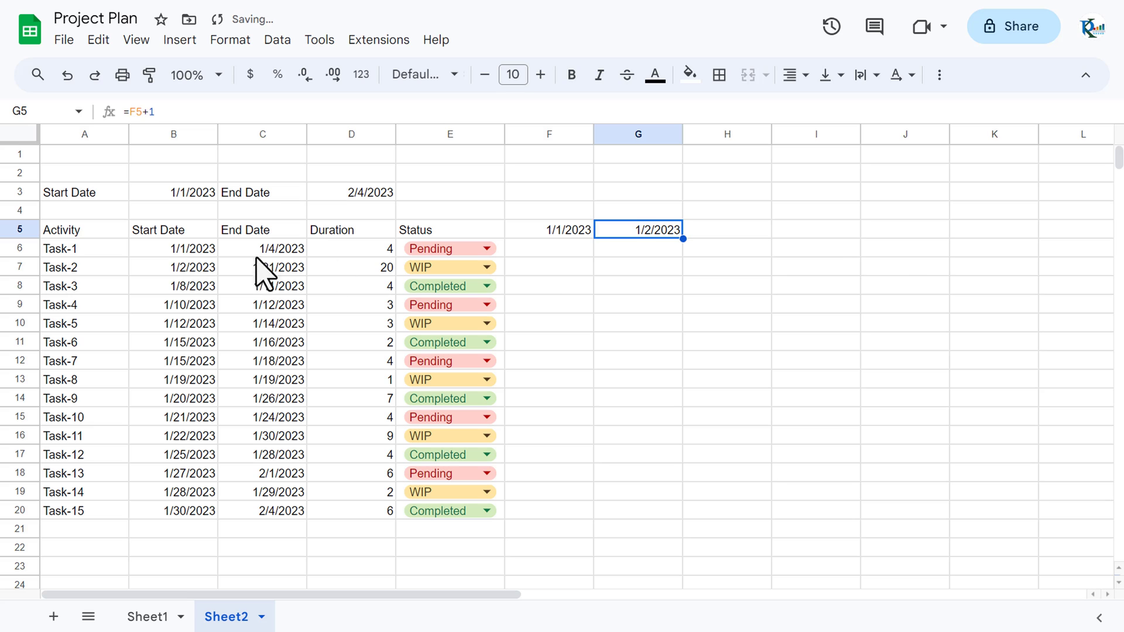
- Insert 19 more columns to the right of column Z to make room for the timeline
{"action": "key", "text": "Right"}
{"action": "key", "text": "ctrl+Right"}
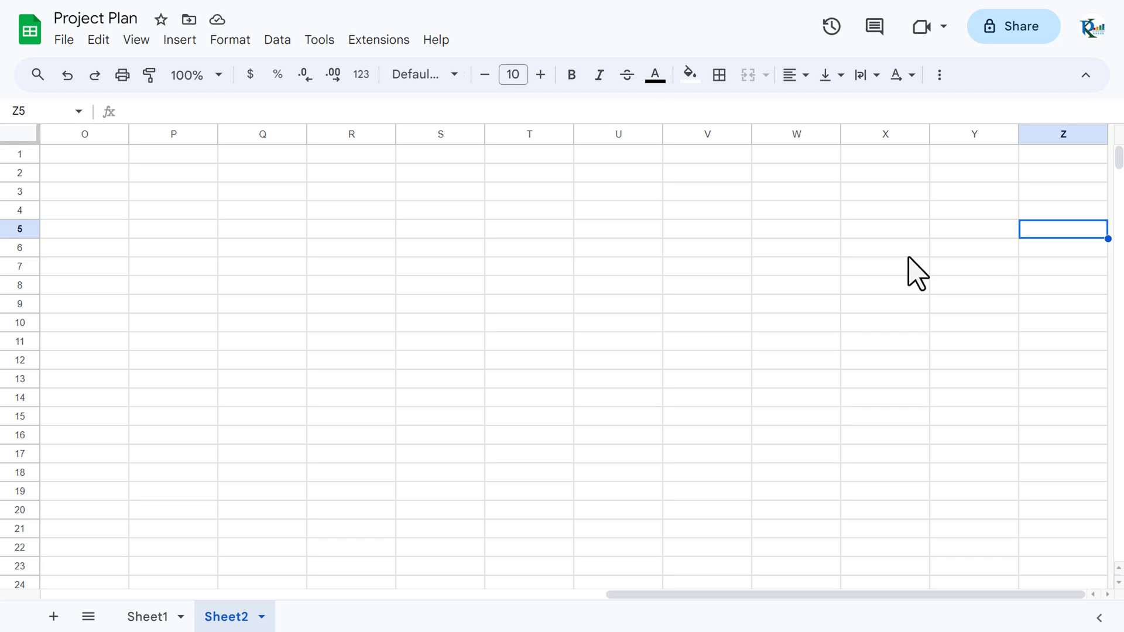
{"action": "key", "text": "ctrl+Left"}
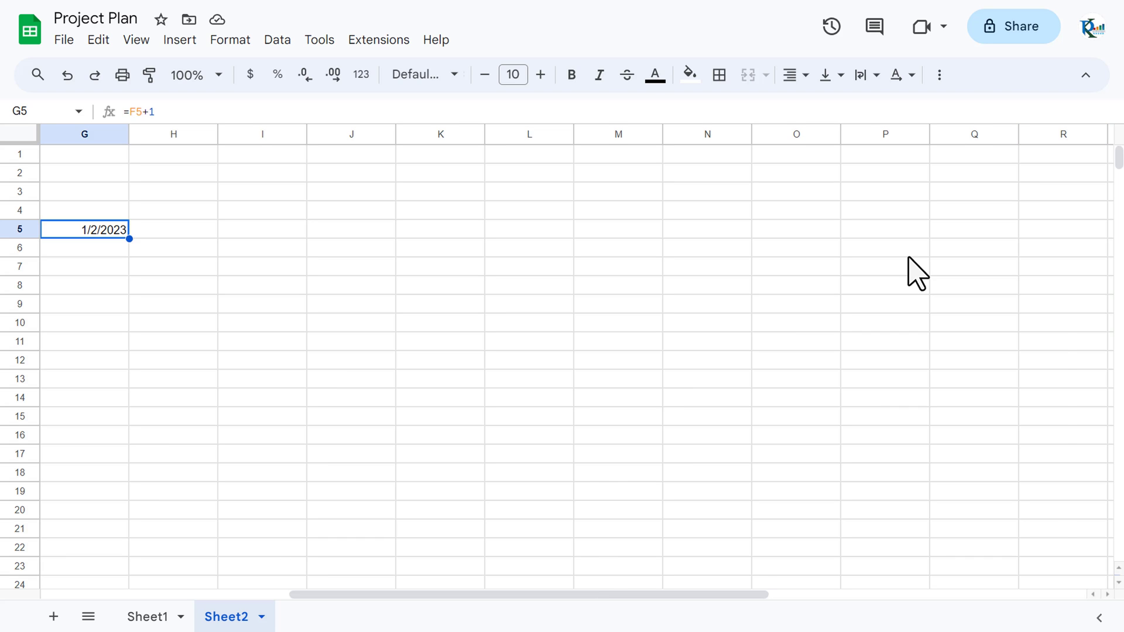
{"action": "key", "text": "Right"}
{"action": "key", "text": "Up"}
{"action": "key", "text": "ctrl+Up"}
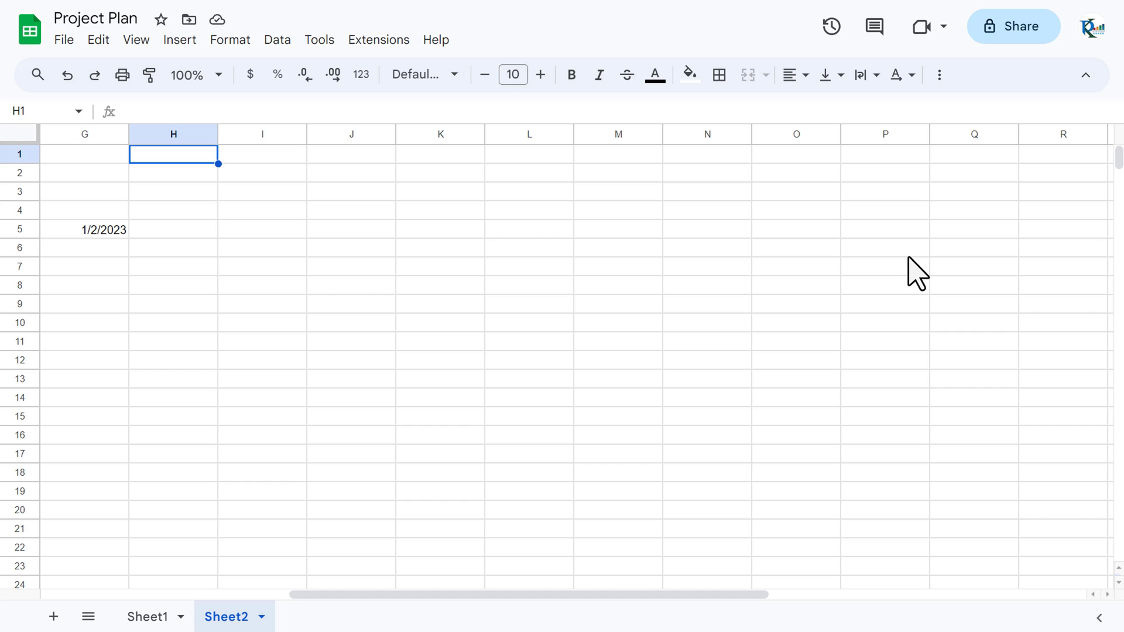
{"action": "key", "text": "ctrl+shift+Right"}
{"action": "key", "text": "ctrl+space"}
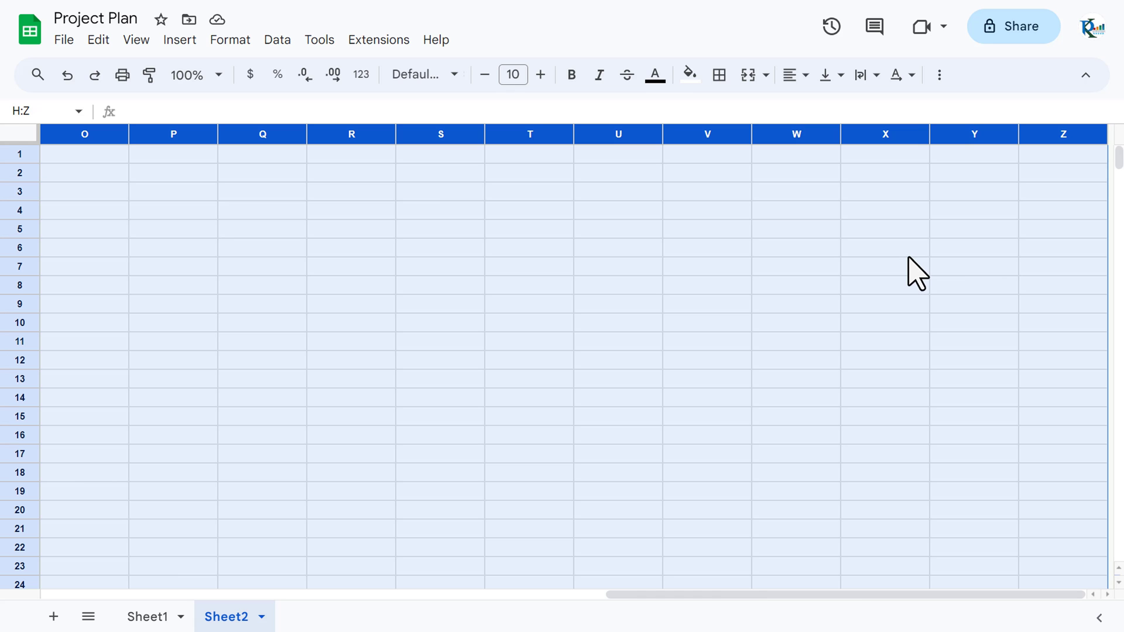
{"action": "right_click", "coordinate": [529, 211]}
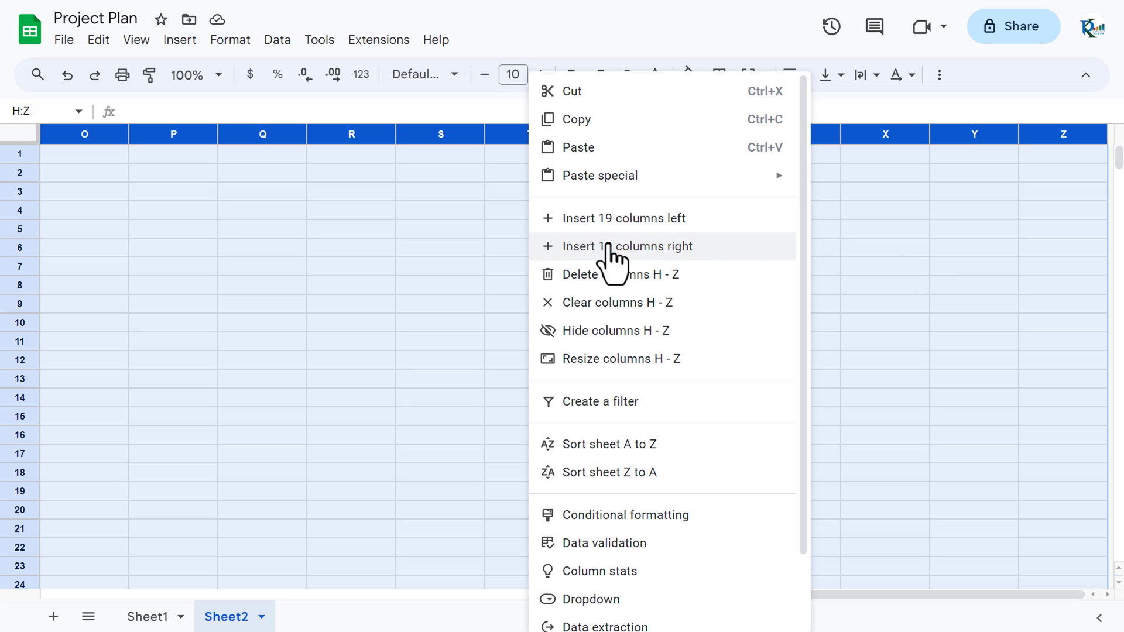
{"action": "left_click", "coordinate": [647, 249]}
{"action": "left_click", "coordinate": [1035, 191]}
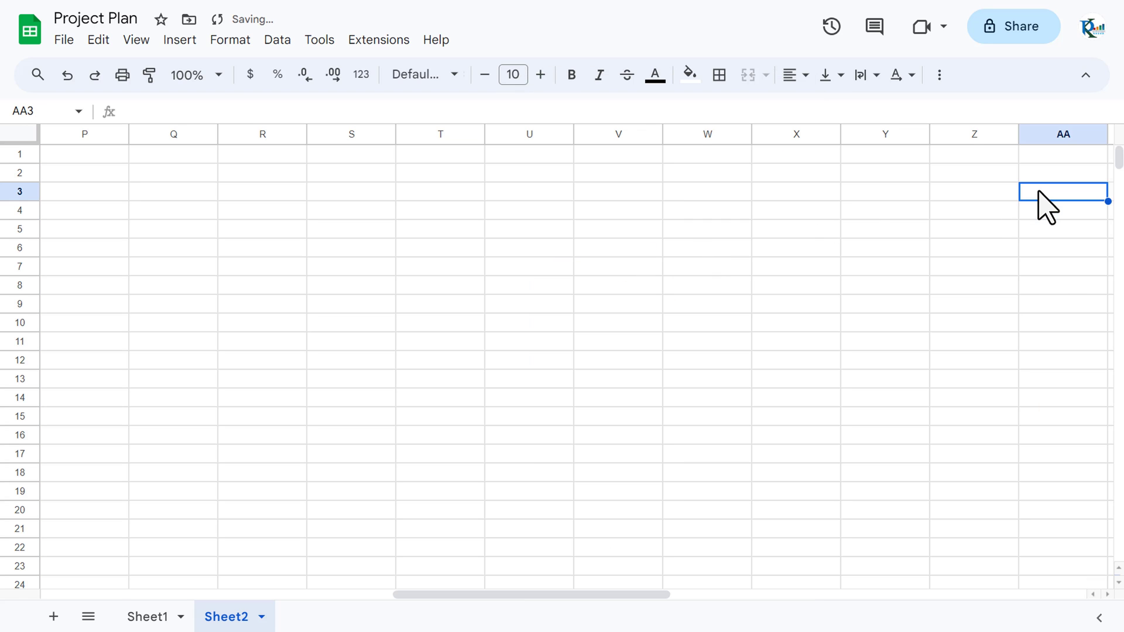
- Fill the next-day formula from G5 across row 5 through AH5
{"action": "key", "text": "ctrl+Right"}
{"action": "key", "text": "Down"}
{"action": "key", "text": "ctrl+z"}
{"action": "key", "text": "Left"}
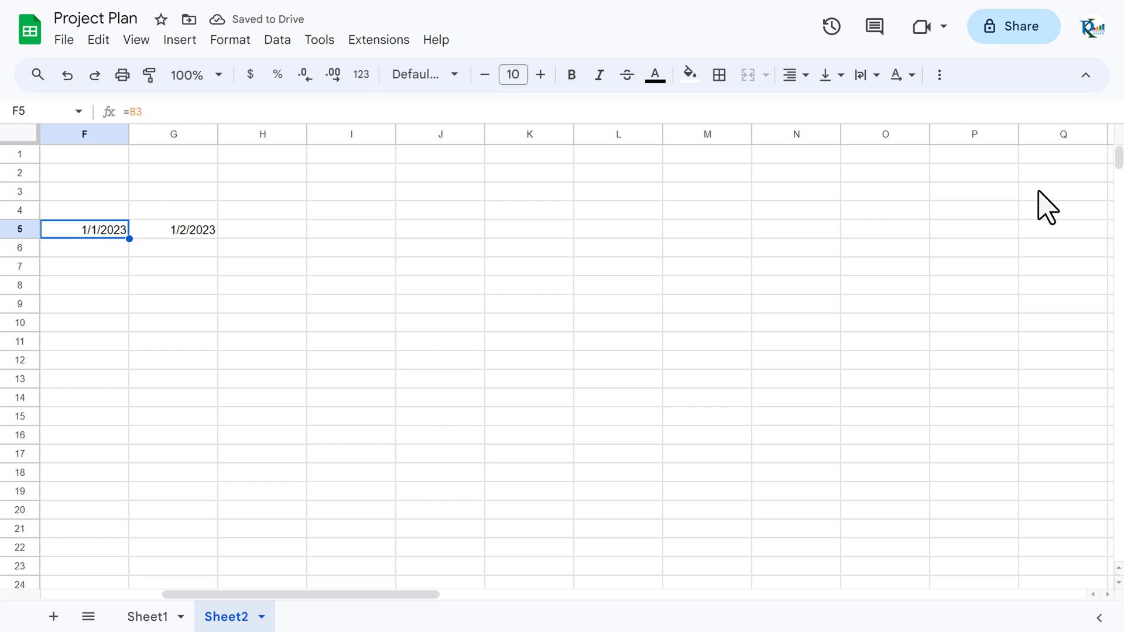
{"action": "key", "text": "Right"}
{"action": "key", "text": "shift+Right"}
{"action": "key", "text": "shift+Right"}
{"action": "key", "text": "shift+Right"}
{"action": "key", "text": "shift+Right"}
{"action": "key", "text": "shift+Right"}
{"action": "key", "text": "shift+Right"}
{"action": "key", "text": "shift+Right"}
{"action": "key", "text": "shift+Right"}
{"action": "key", "text": "shift+Right"}
{"action": "key", "text": "shift+Right"}
{"action": "key", "text": "shift+Right"}
{"action": "key", "text": "shift+Right"}
{"action": "key", "text": "shift+Right"}
{"action": "key", "text": "shift+Right"}
{"action": "key", "text": "shift+Right"}
{"action": "key", "text": "shift+Right"}
{"action": "key", "text": "shift+Right"}
{"action": "key", "text": "shift+Right"}
{"action": "key", "text": "shift+Right"}
{"action": "key", "text": "shift+Right"}
{"action": "key", "text": "shift+Right"}
{"action": "key", "text": "shift+Right"}
{"action": "key", "text": "shift+Right"}
{"action": "key", "text": "shift+Right"}
{"action": "key", "text": "shift+Right"}
{"action": "key", "text": "shift+Right"}
{"action": "key", "text": "shift+Right"}
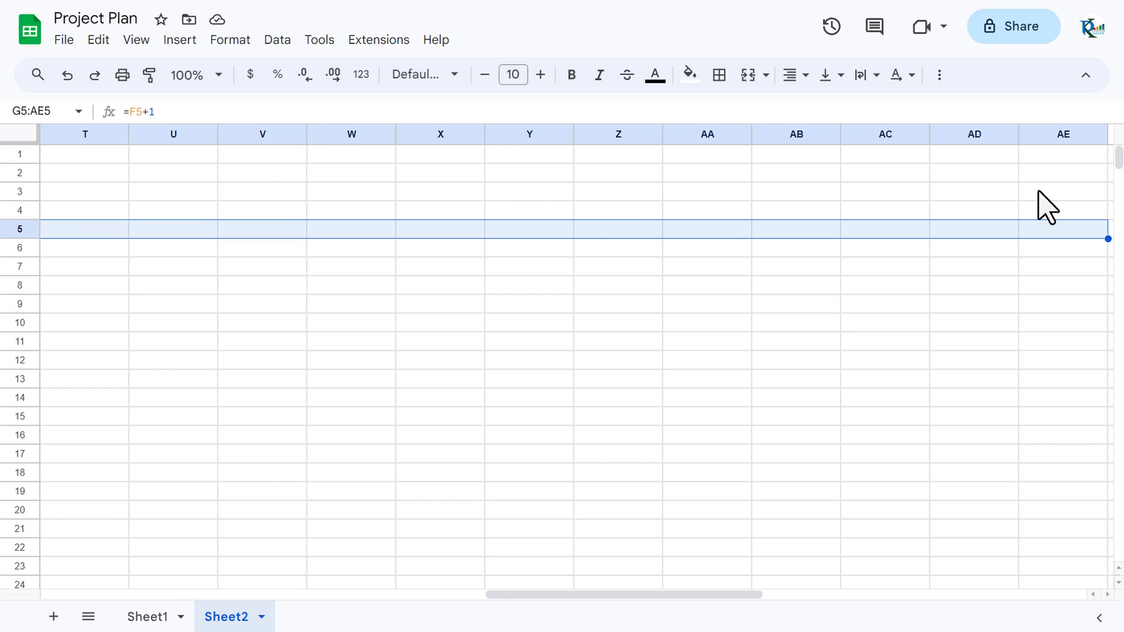
{"action": "key", "text": "ctrl+r"}
{"action": "key", "text": "Right"}
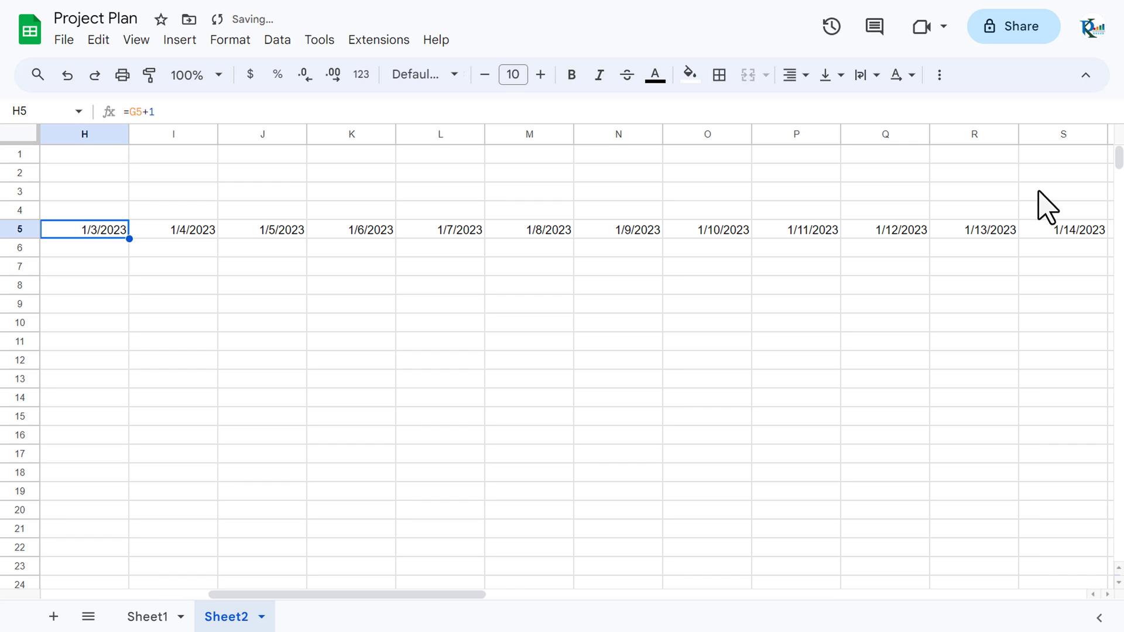
- Extend the timeline dates in row 5 by filling the formula from AH5 through AP5
{"action": "key", "text": "ctrl+Right"}
{"action": "key", "text": "shift+Right"}
{"action": "key", "text": "shift+Right"}
{"action": "key", "text": "shift+Right"}
{"action": "key", "text": "shift+Right"}
{"action": "key", "text": "shift+Right"}
{"action": "key", "text": "shift+Right"}
{"action": "key", "text": "shift+Right"}
{"action": "key", "text": "shift+Right"}
{"action": "key", "text": "shift+Right"}
{"action": "key", "text": "shift+Right"}
{"action": "key", "text": "shift+Right"}
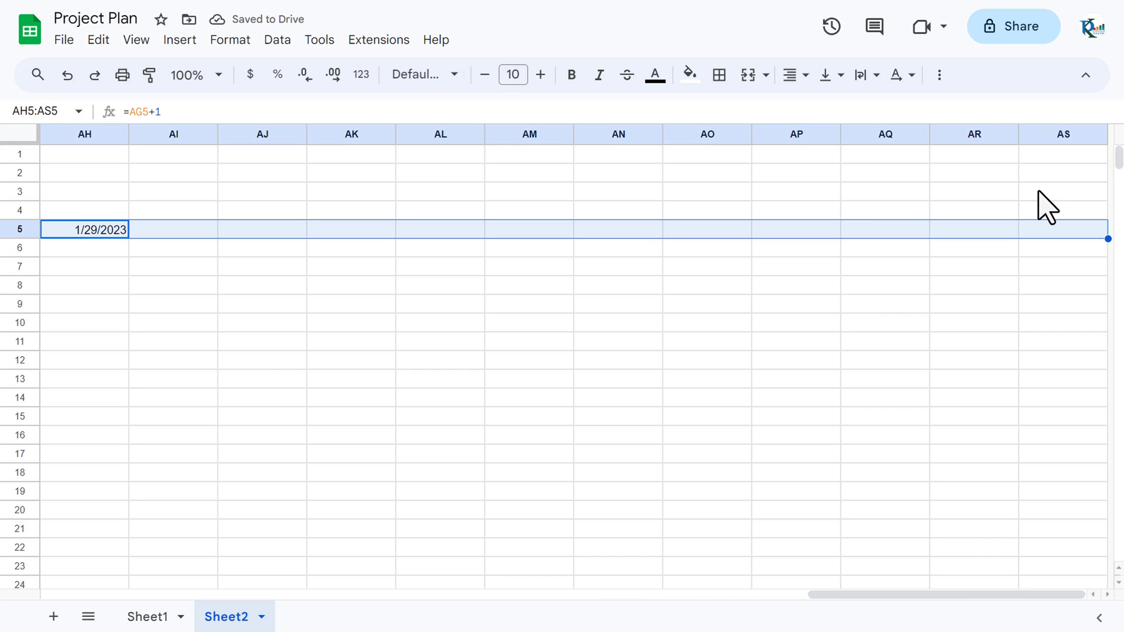
{"action": "key", "text": "shift+Left"}
{"action": "key", "text": "shift+Left"}
{"action": "key", "text": "shift+Left"}
{"action": "key", "text": "ctrl+r"}
{"action": "key", "text": "Right"}
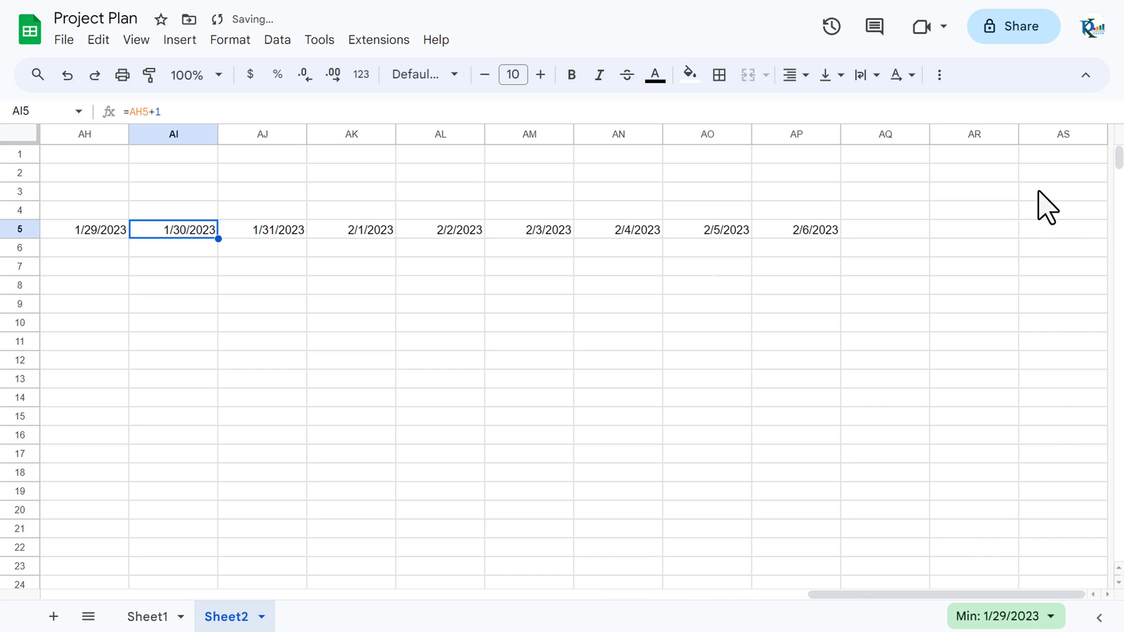
- Format the timeline dates in F5:AP5 with the d-mmm number format
{"action": "key", "text": "ctrl+Right"}
{"action": "key", "text": "Left"}
{"action": "key", "text": "Right"}
{"action": "key", "text": "ctrl+Left"}
{"action": "key", "text": "Right"}
{"action": "key", "text": "Right"}
{"action": "key", "text": "Right"}
{"action": "key", "text": "Right"}
{"action": "key", "text": "Right"}
{"action": "key", "text": "ctrl+shift+Right"}
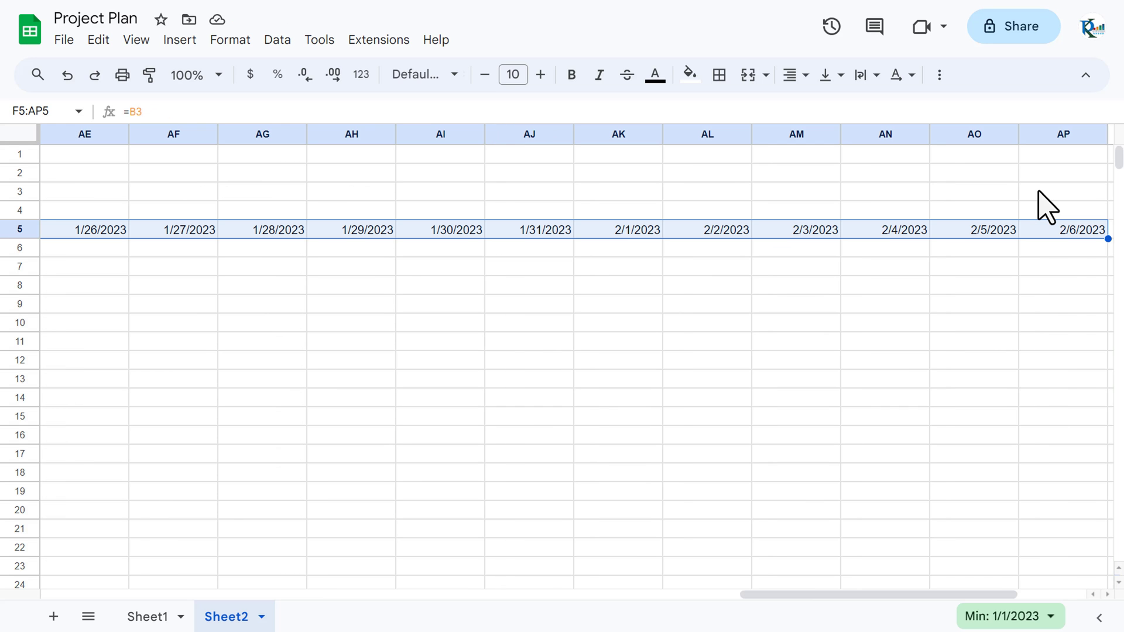
{"action": "left_click", "coordinate": [231, 42]}
{"action": "left_click", "coordinate": [277, 40]}
{"action": "mouse_move", "coordinate": [231, 43]}
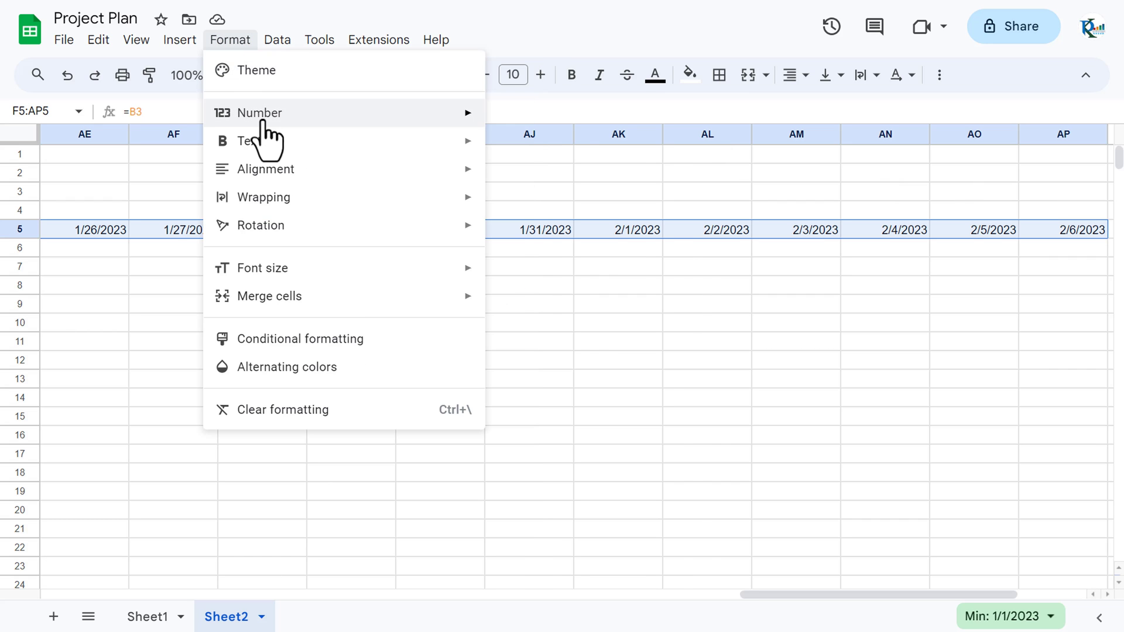
{"action": "mouse_move", "coordinate": [257, 117]}
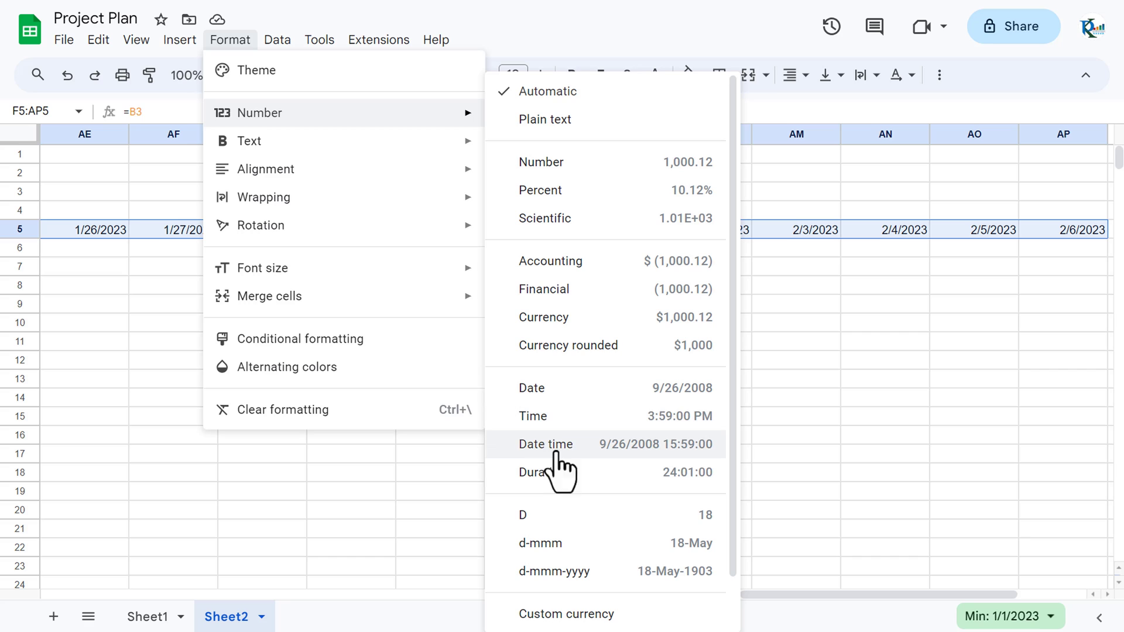
{"action": "left_click_drag", "start_coordinate": [735, 447], "coordinate": [739, 502]}
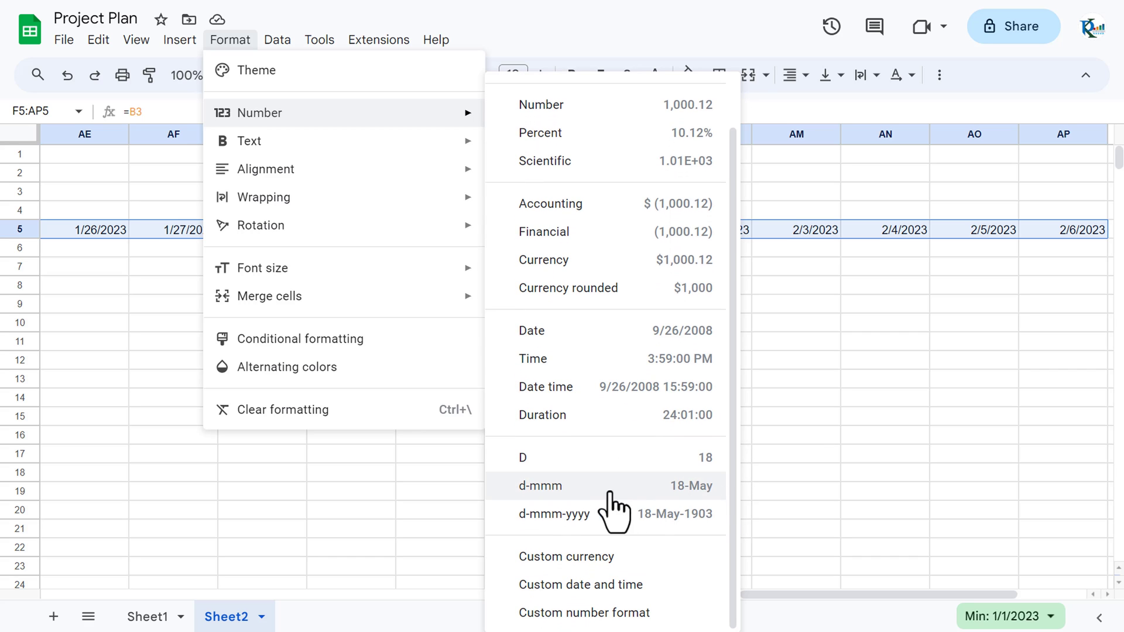
{"action": "left_click", "coordinate": [640, 486]}
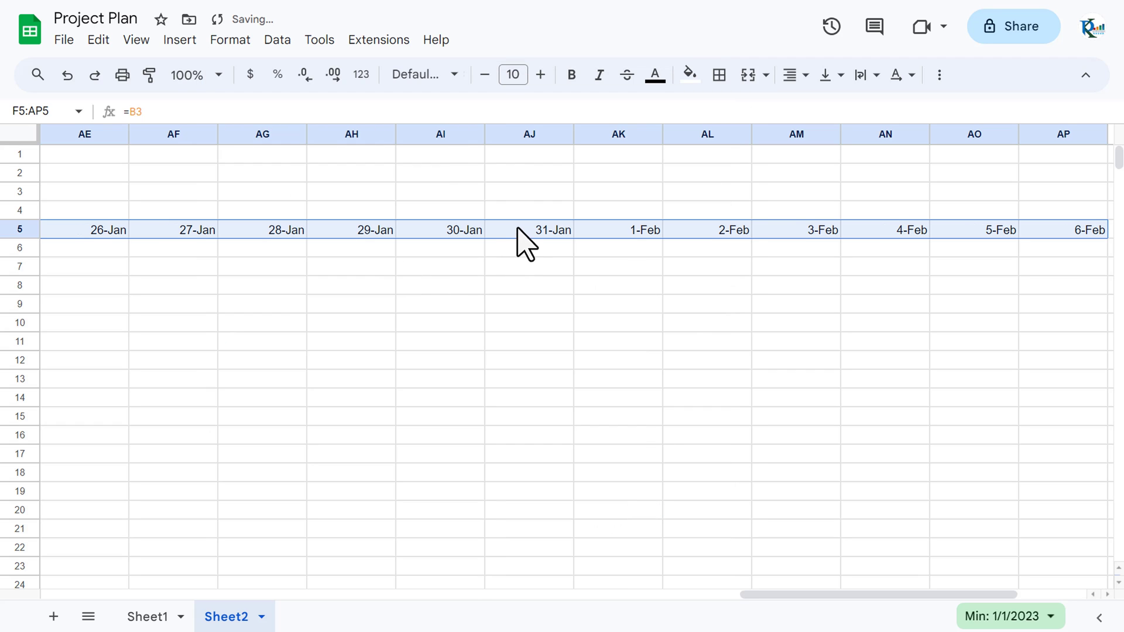
- Rotate the text of the timeline dates in F5:AP5 up so they read vertically
{"action": "left_click", "coordinate": [237, 47]}
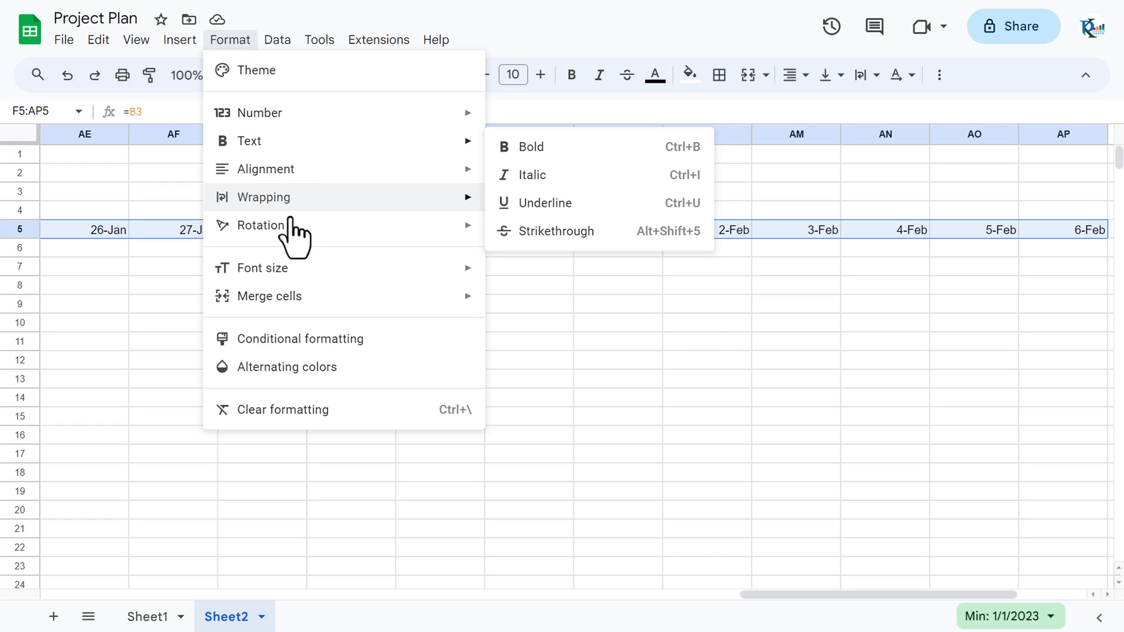
{"action": "mouse_move", "coordinate": [290, 230]}
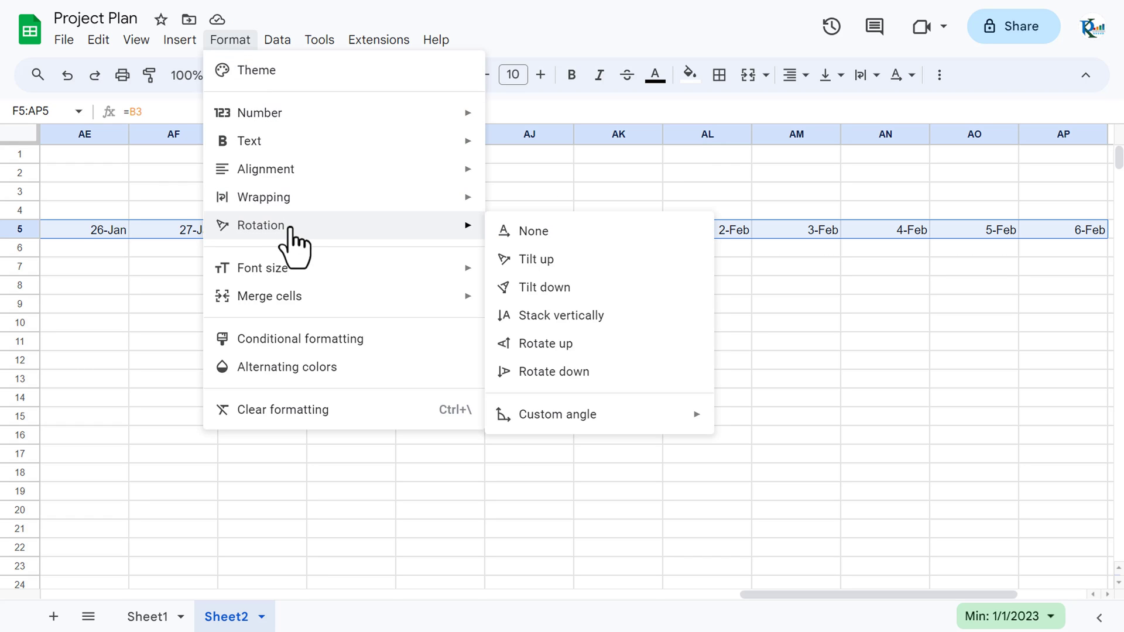
{"action": "left_click", "coordinate": [557, 353]}
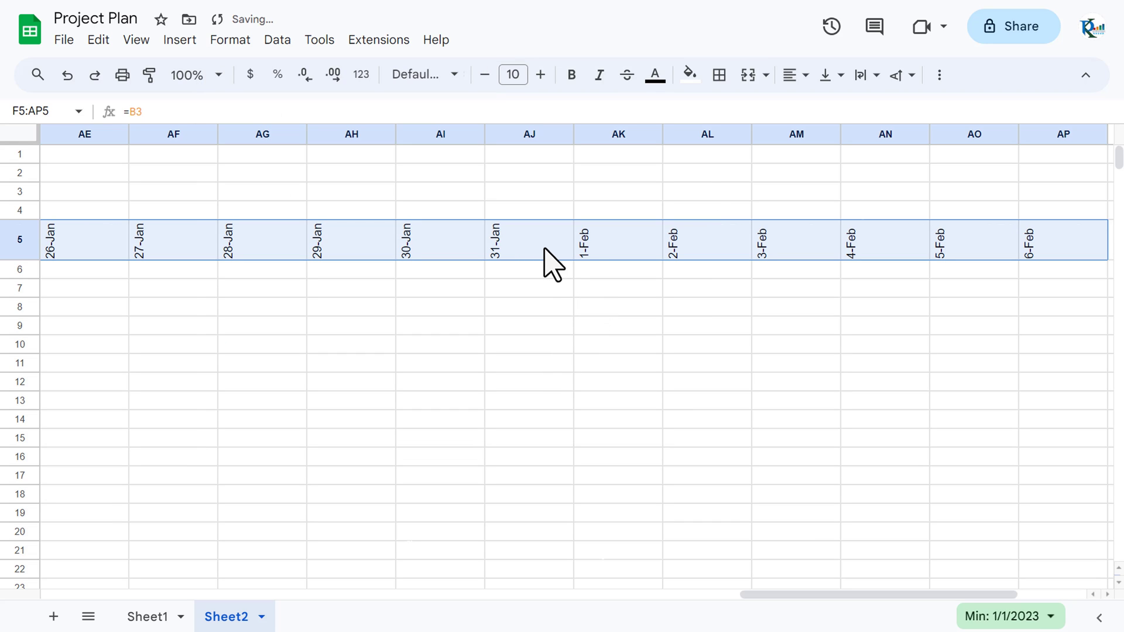
- Fit the widths of columns F to AP to their rotated date headers
{"action": "key", "text": "ctrl+shift+Down"}
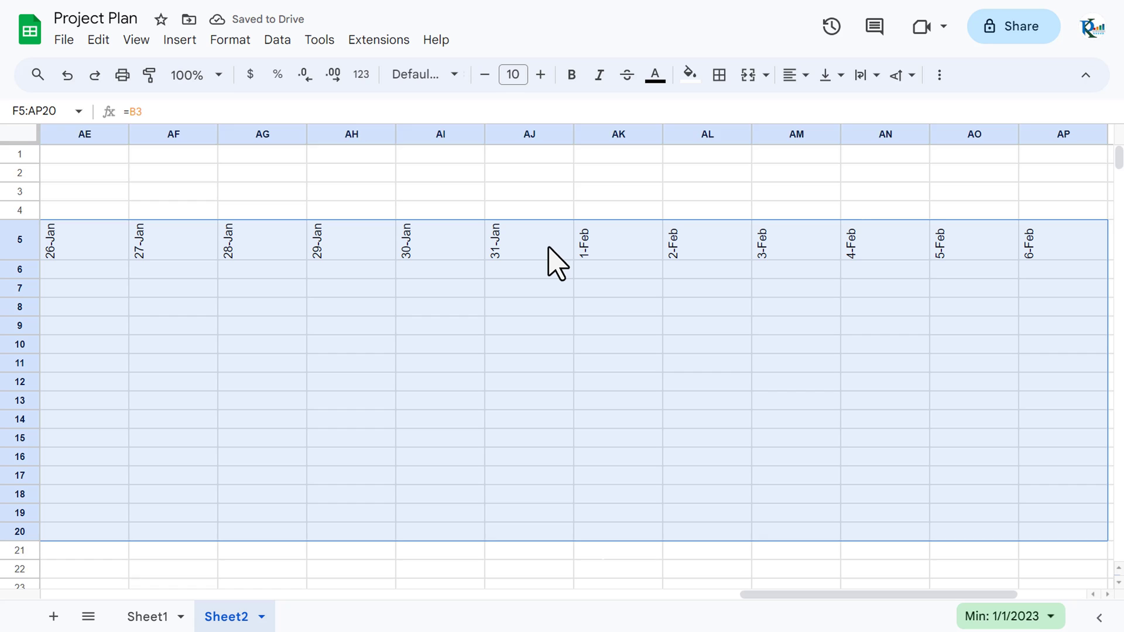
{"action": "key", "text": "ctrl+space"}
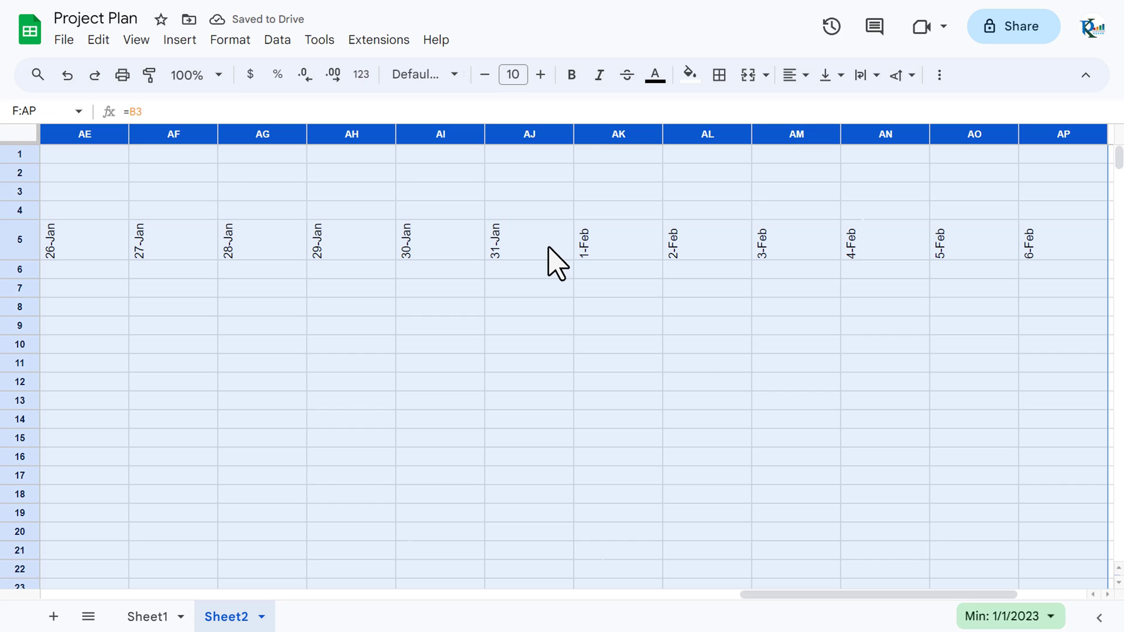
{"action": "double_click", "coordinate": [574, 136]}
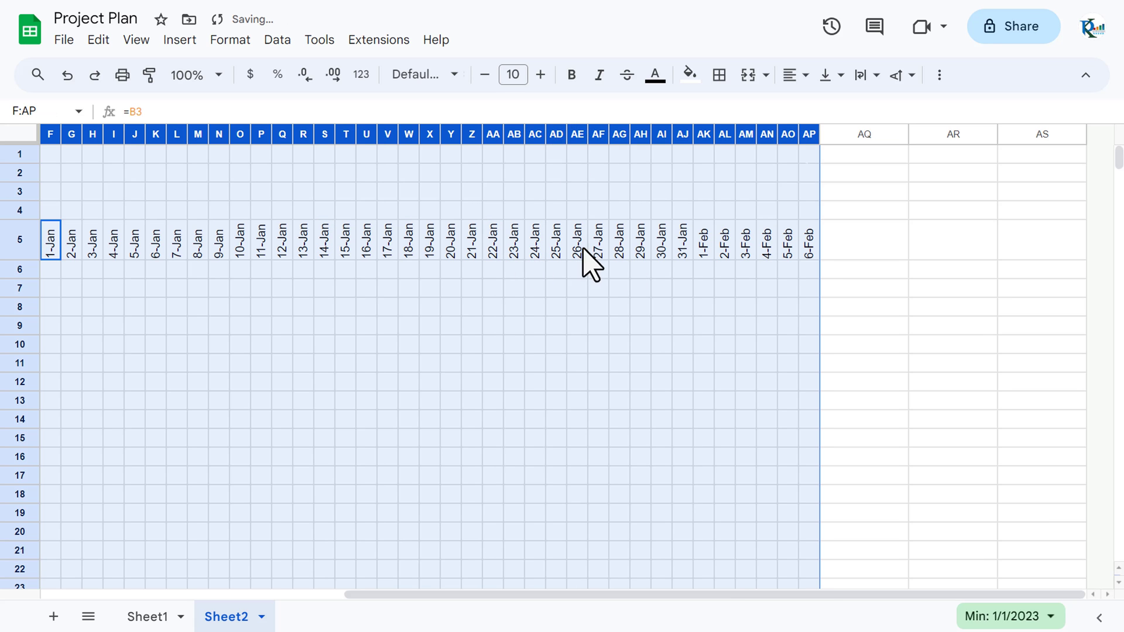
- Set the timeline dates in F5:AP5 to font size 8 and make them bold
{"action": "left_click", "coordinate": [581, 249]}
{"action": "key", "text": "ctrl+Left"}
{"action": "key", "text": "Right"}
{"action": "key", "text": "Right"}
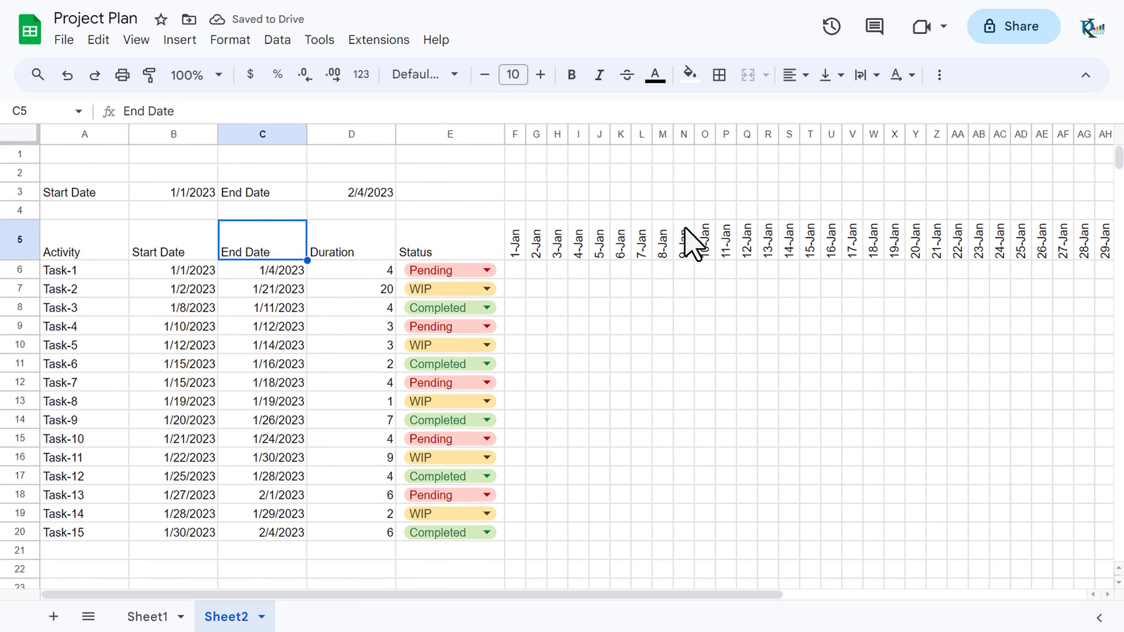
{"action": "key", "text": "Right"}
{"action": "key", "text": "Right"}
{"action": "key", "text": "Right"}
{"action": "key", "text": "ctrl+shift+Right"}
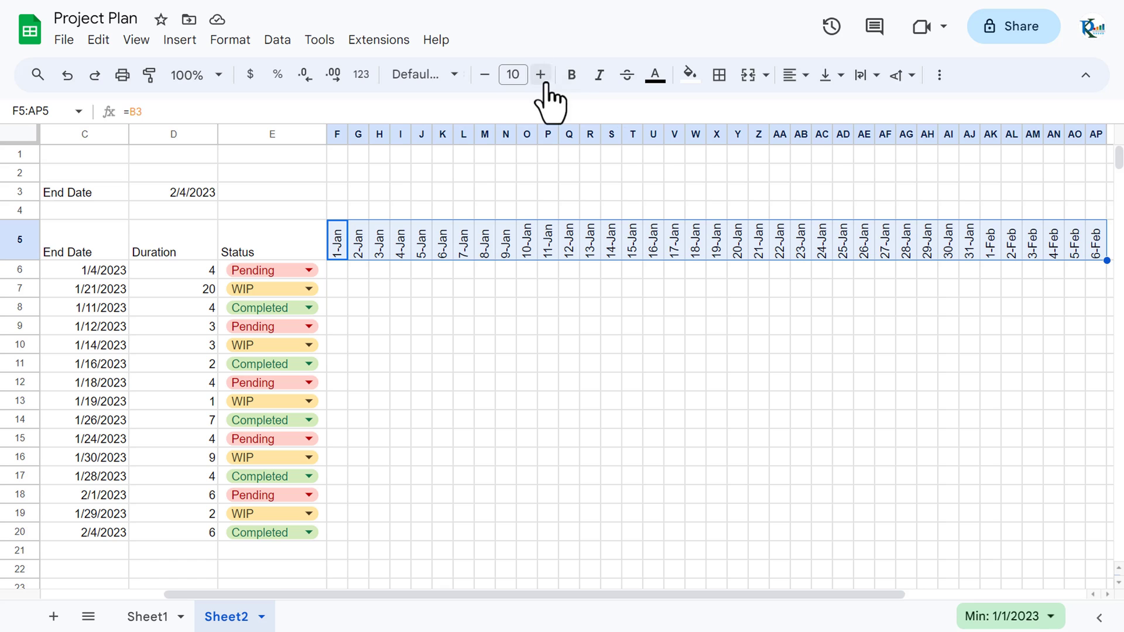
{"action": "left_click", "coordinate": [484, 77]}
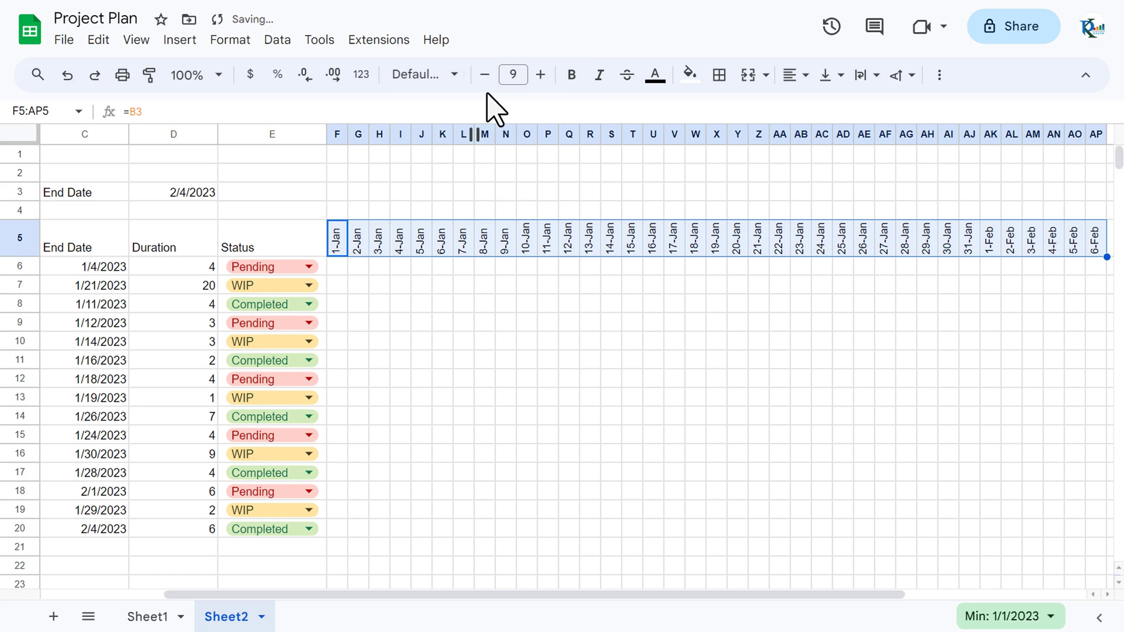
{"action": "left_click", "coordinate": [484, 76]}
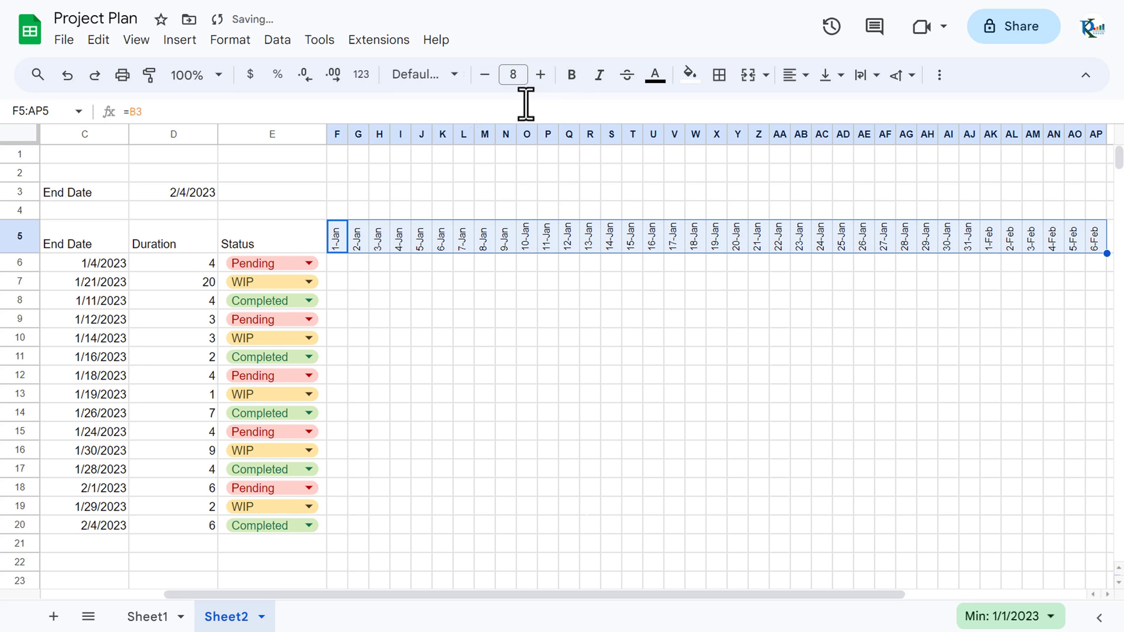
{"action": "left_click", "coordinate": [441, 240]}
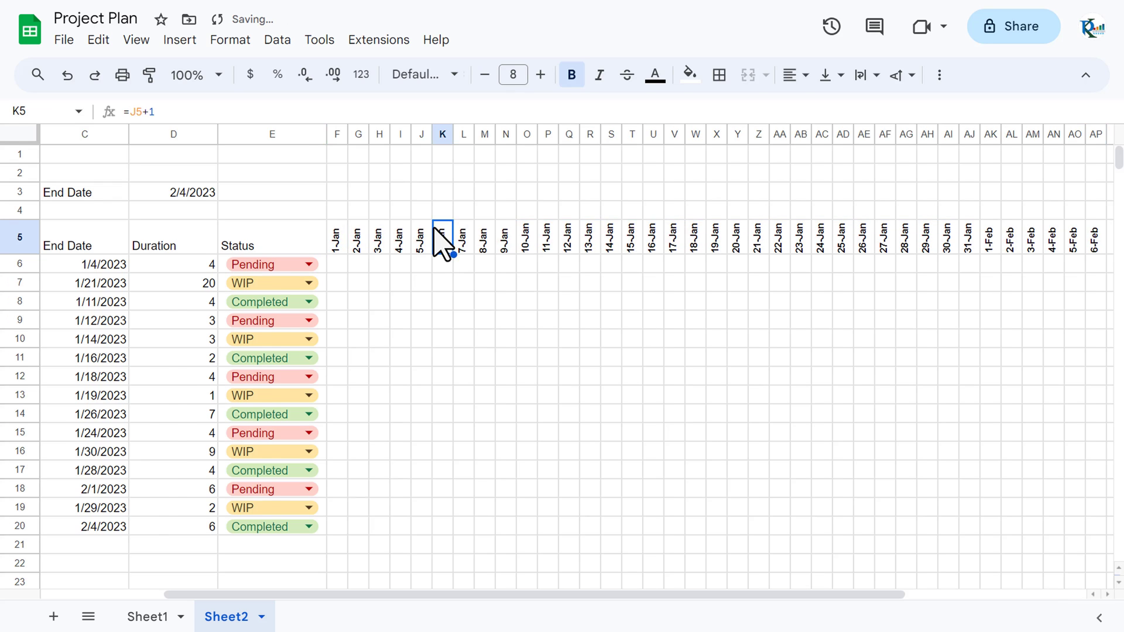
{"action": "key", "text": "Home"}
{"action": "key", "text": "Right"}
{"action": "key", "text": "Left"}
{"action": "key", "text": "ctrl+shift+Right"}
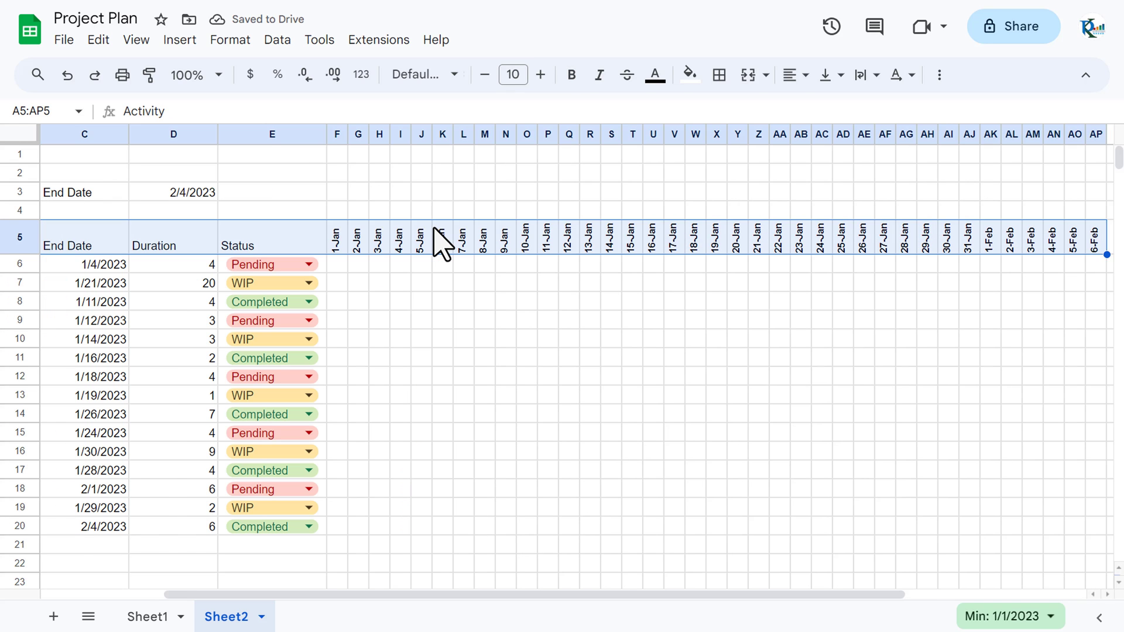
{"action": "key", "text": "ctrl+shift+Left"}
- Reduce the font size of the task table in A5:E20 to 9
{"action": "left_click", "coordinate": [278, 249]}
{"action": "key", "text": "Home"}
{"action": "key", "text": "shift+Right"}
{"action": "key", "text": "shift+Right"}
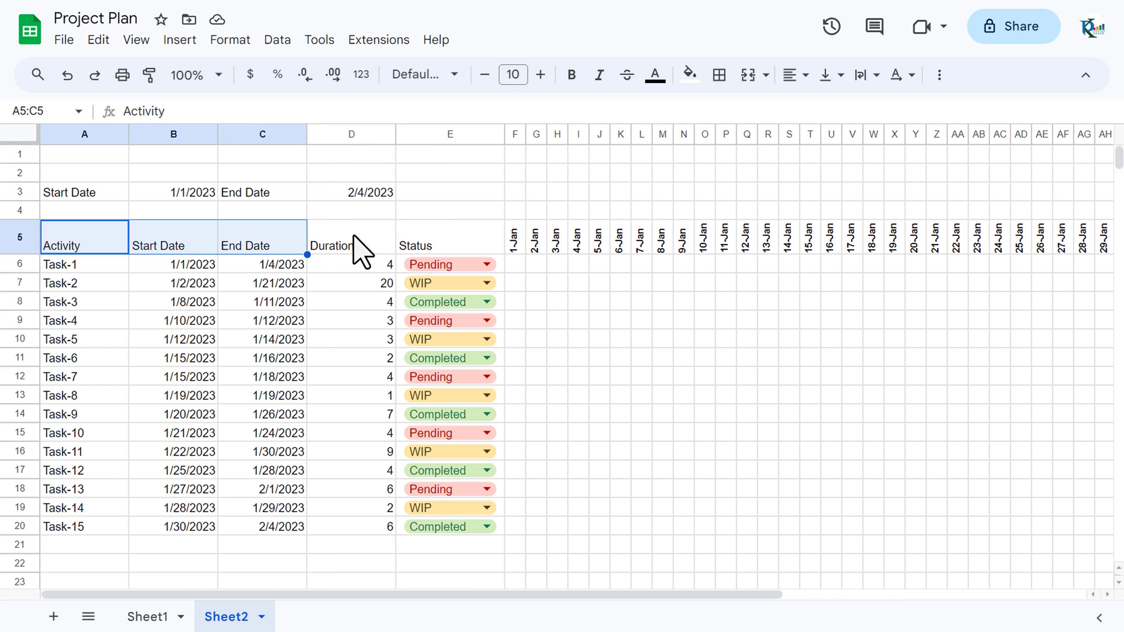
{"action": "key", "text": "shift+Right"}
{"action": "key", "text": "shift+Right"}
{"action": "key", "text": "ctrl+shift+Down"}
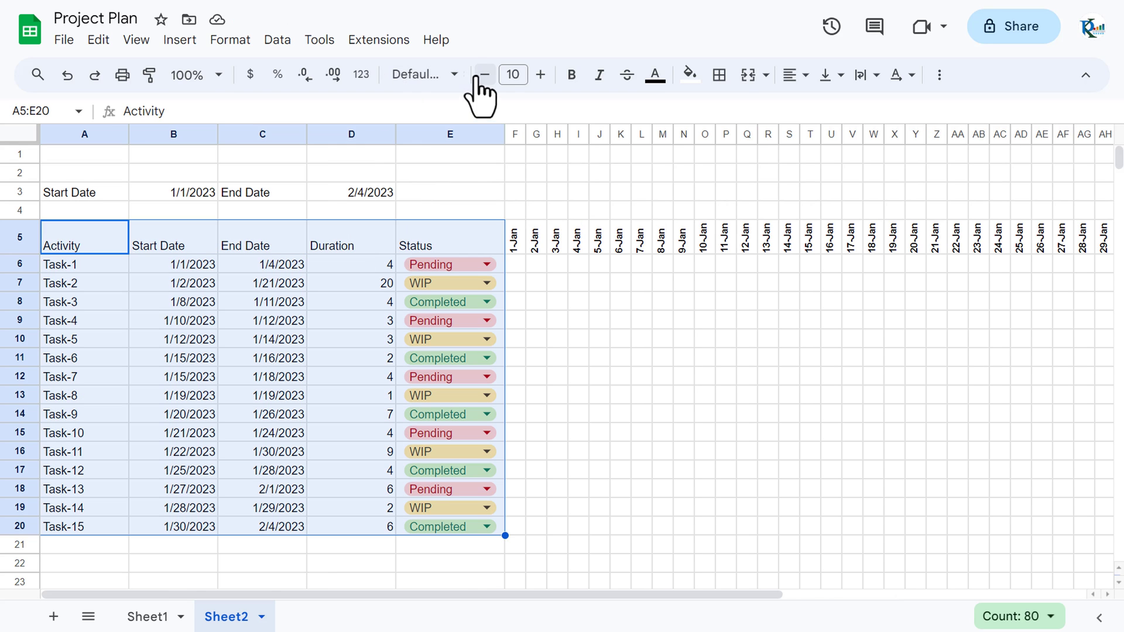
{"action": "left_click", "coordinate": [478, 78]}
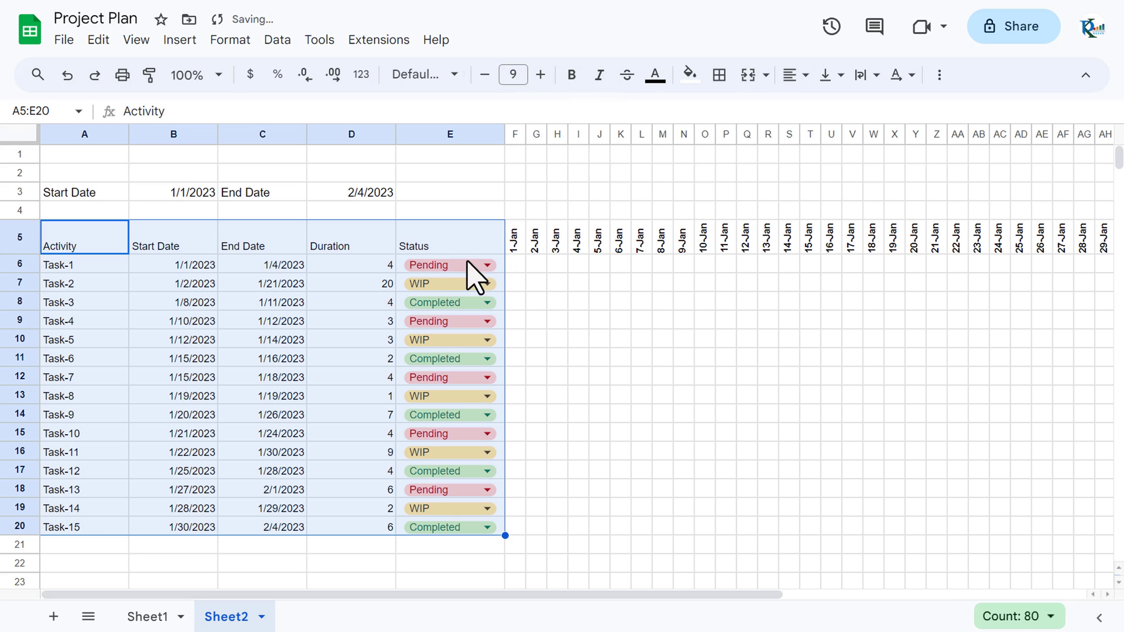
- Center the contents of the whole plan in A5:AP20 both horizontally and vertically
{"action": "left_click", "coordinate": [447, 241]}
{"action": "key", "text": "Home"}
{"action": "key", "text": "ctrl+a"}
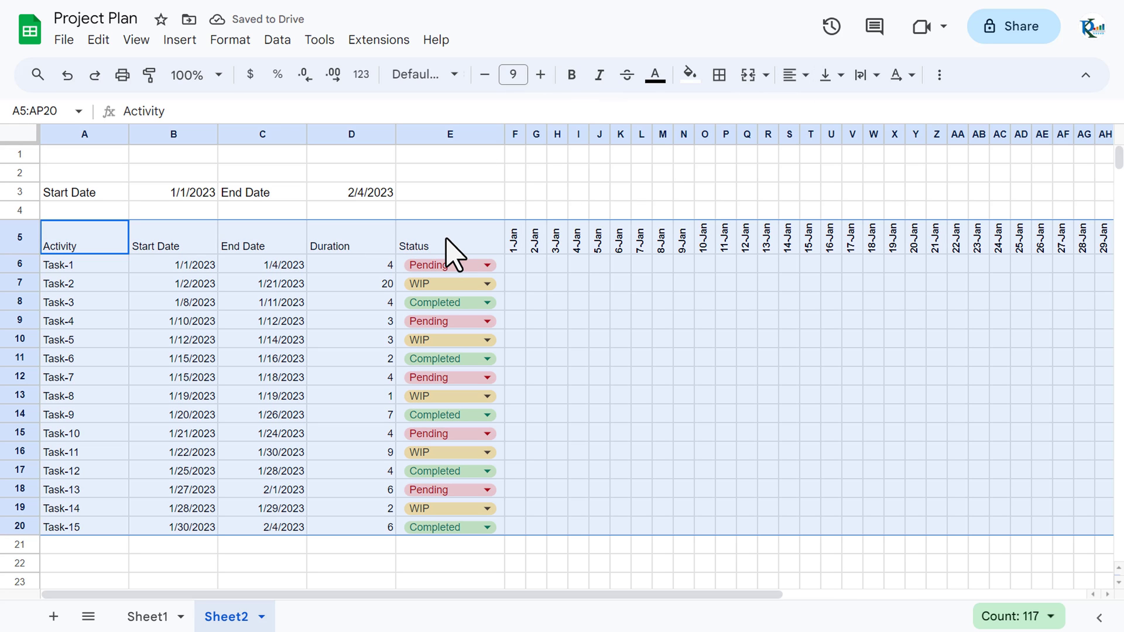
{"action": "left_click", "coordinate": [799, 75]}
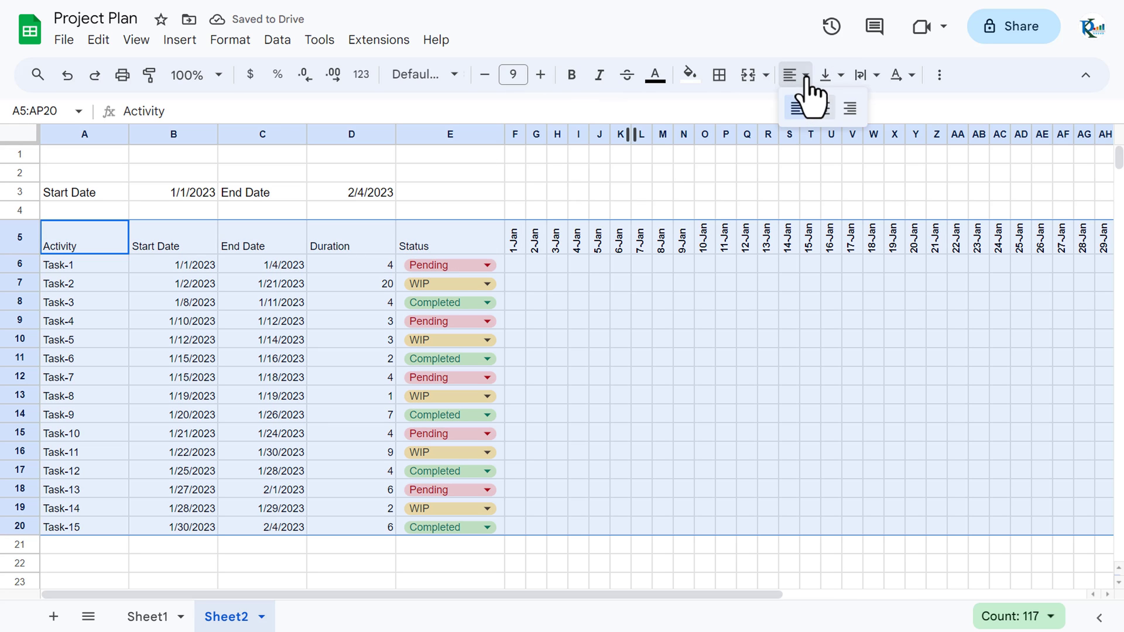
{"action": "left_click", "coordinate": [826, 107]}
{"action": "left_click", "coordinate": [827, 76]}
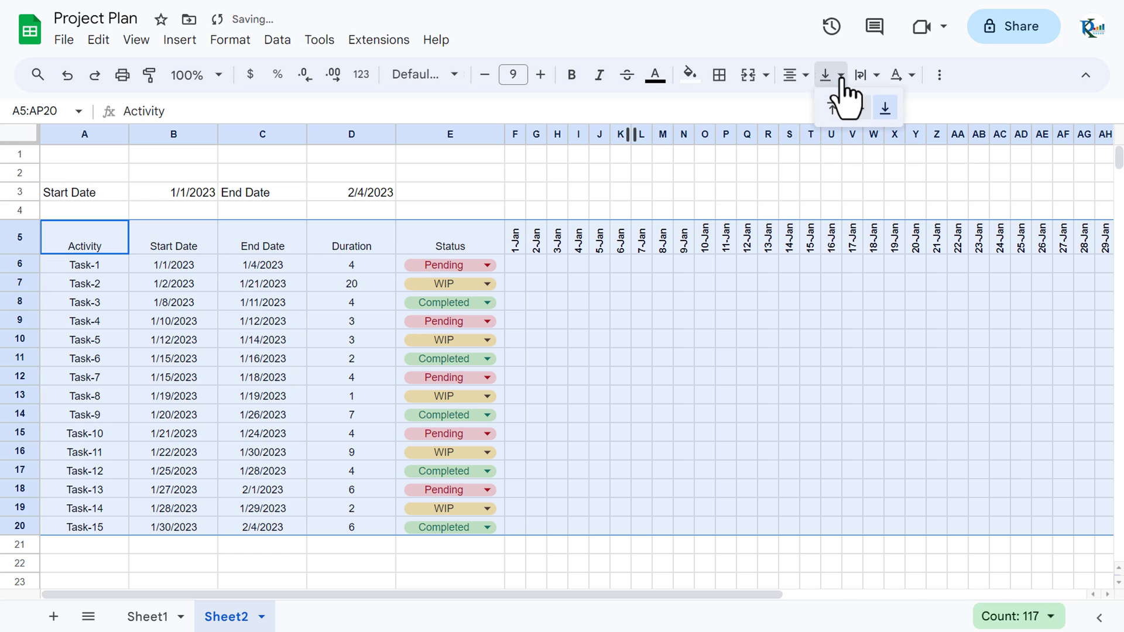
{"action": "left_click", "coordinate": [860, 109]}
- Fill the header row A5:AP5 with medium blue and set its text color to white
{"action": "left_click", "coordinate": [334, 241]}
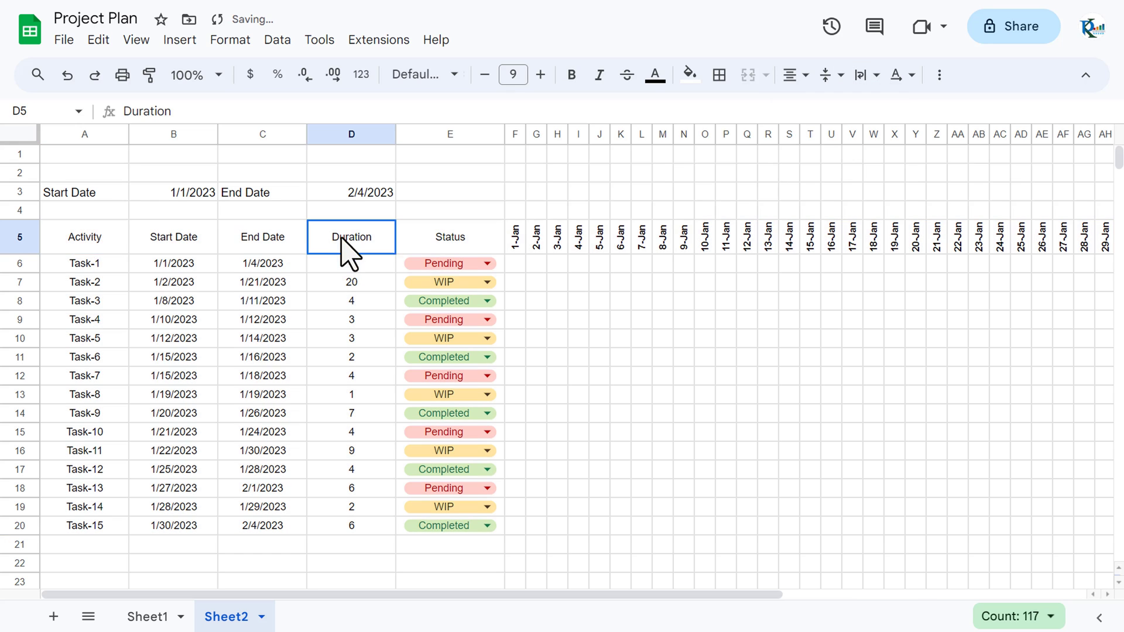
{"action": "key", "text": "Left"}
{"action": "key", "text": "Left"}
{"action": "key", "text": "Left"}
{"action": "key", "text": "ctrl+shift+Right"}
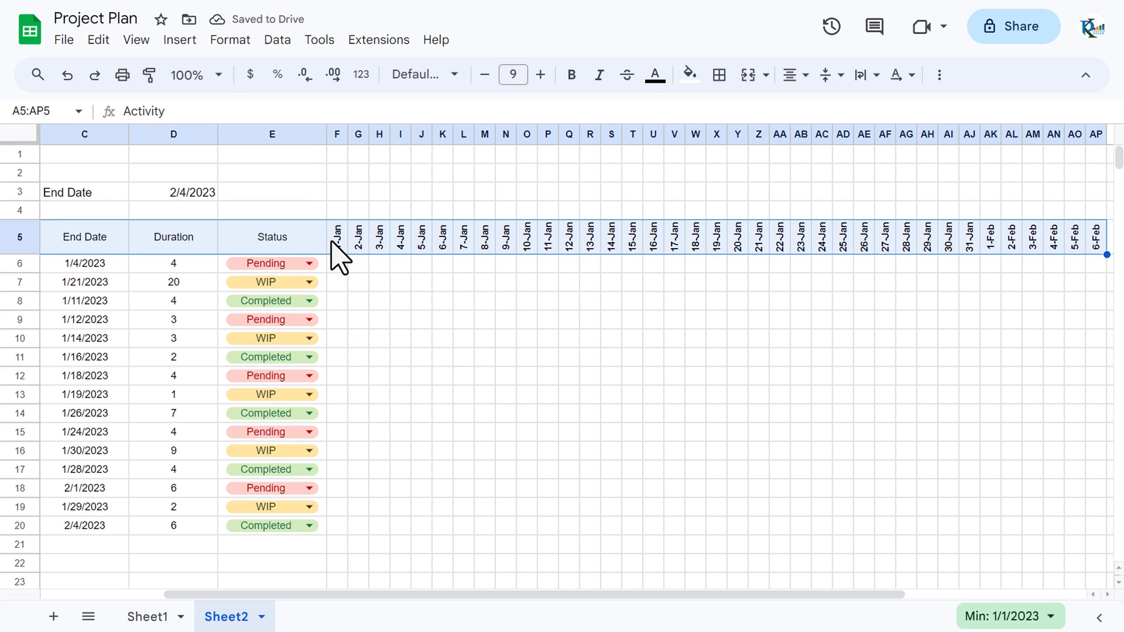
{"action": "left_click", "coordinate": [690, 75]}
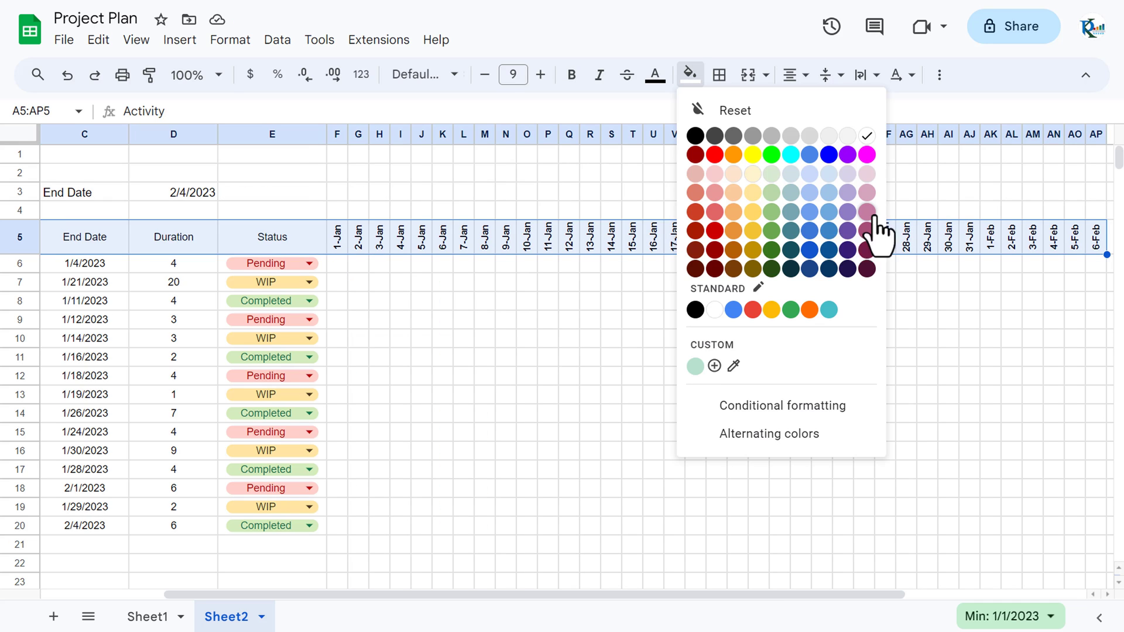
{"action": "left_click", "coordinate": [829, 230]}
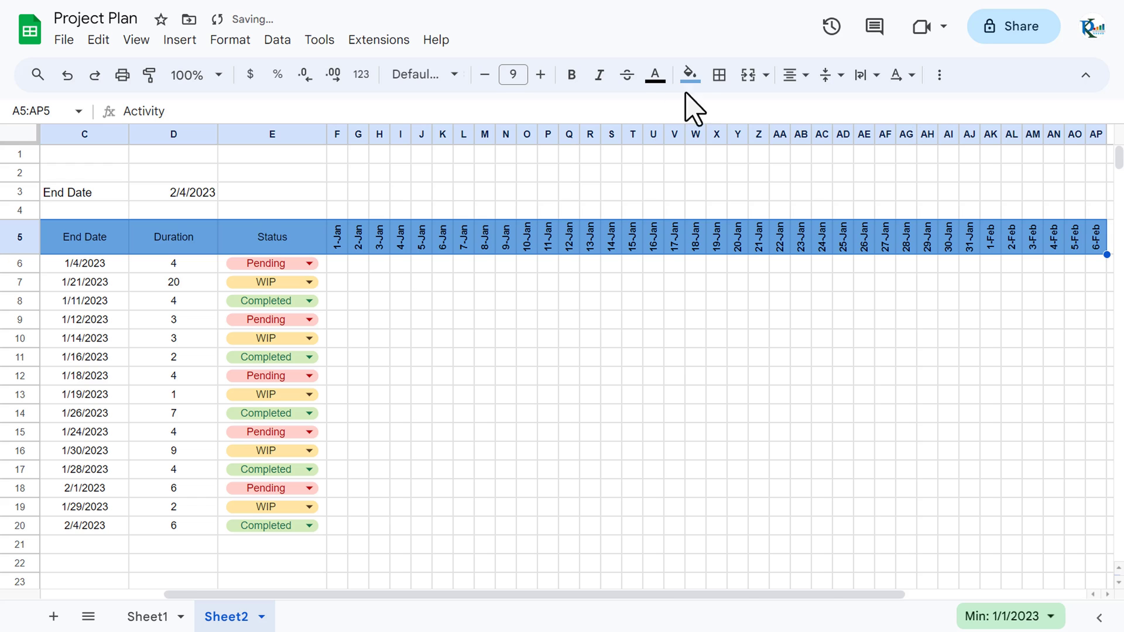
{"action": "left_click", "coordinate": [657, 76]}
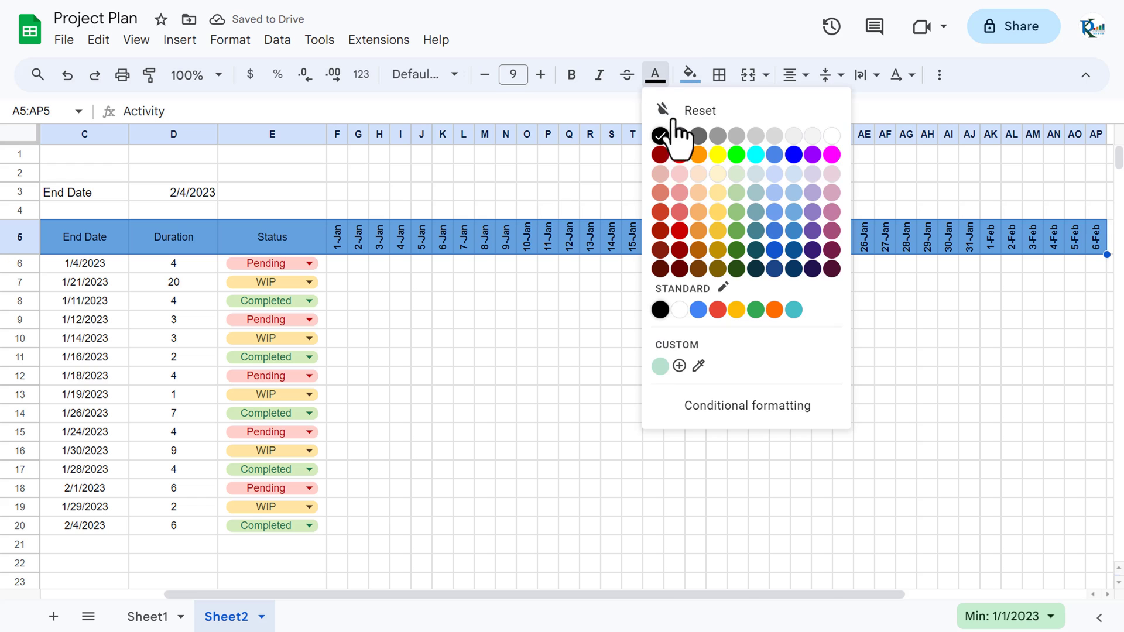
{"action": "left_click", "coordinate": [834, 140]}
- Apply all borders in light blue to the task rows in A6:E20
{"action": "left_click", "coordinate": [592, 243]}
{"action": "key", "text": "Home"}
{"action": "key", "text": "Down"}
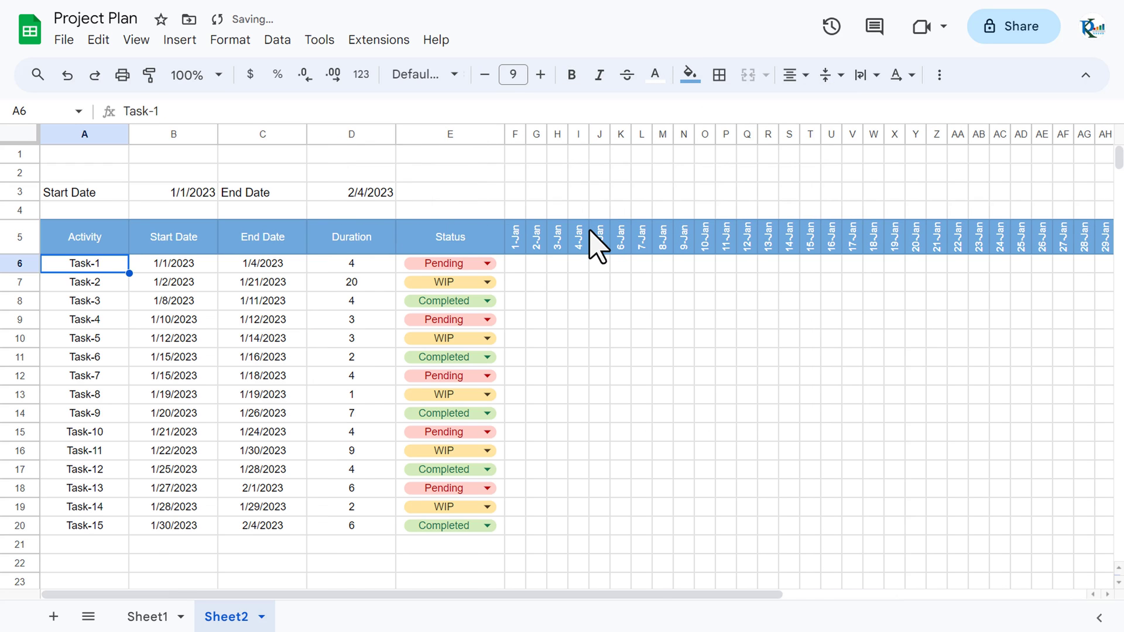
{"action": "key", "text": "shift+Right"}
{"action": "key", "text": "shift+Right"}
{"action": "key", "text": "shift+Right"}
{"action": "key", "text": "shift+Right"}
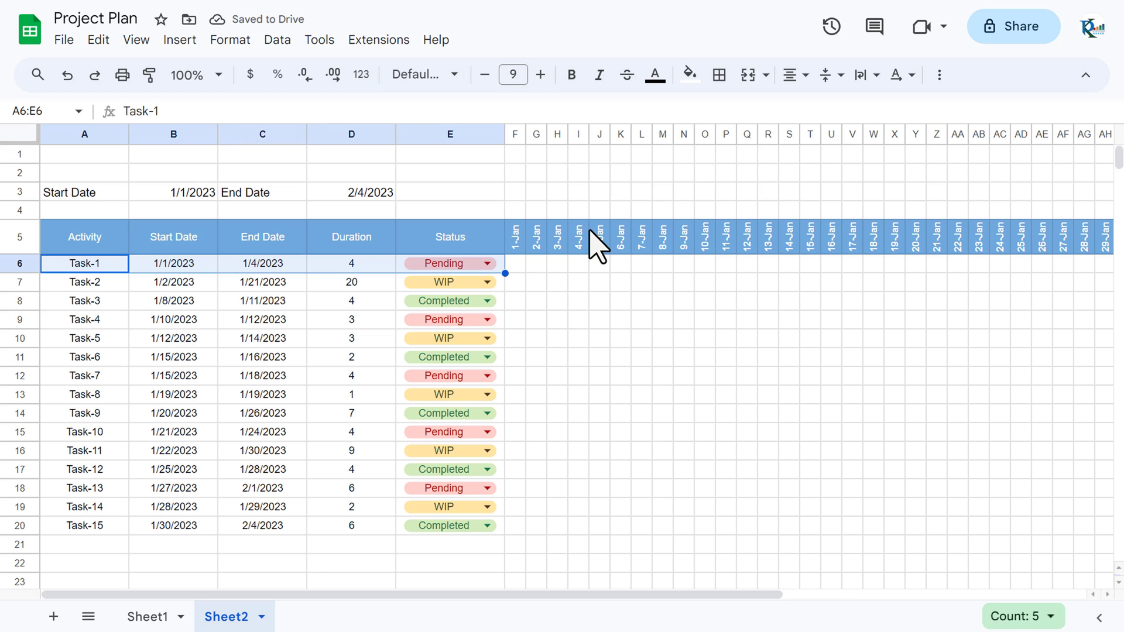
{"action": "key", "text": "ctrl+shift+Down"}
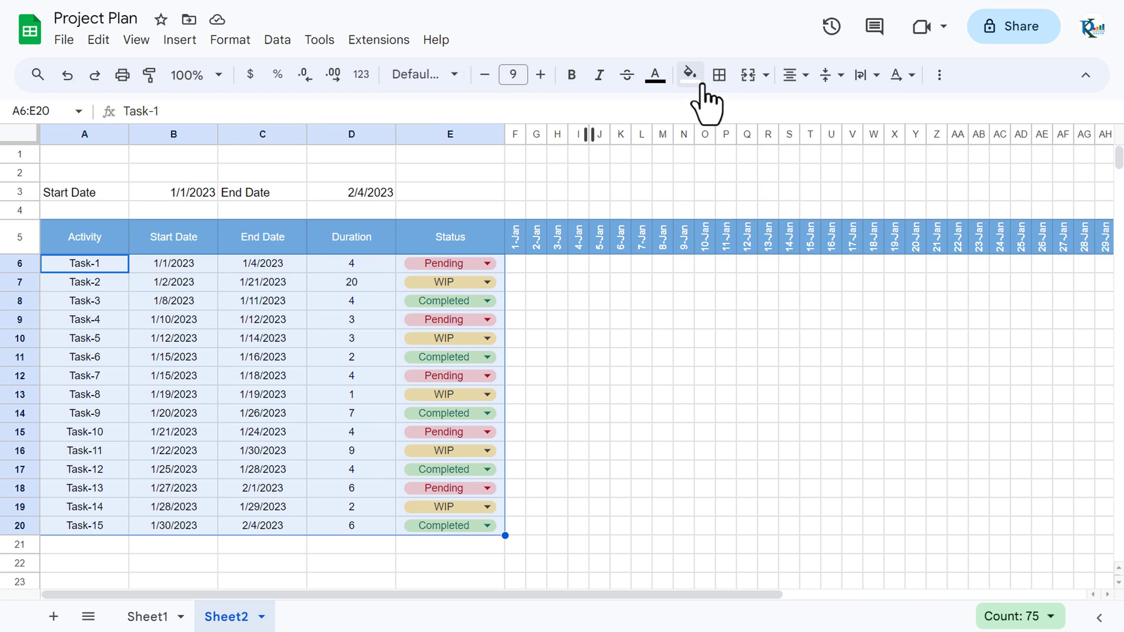
{"action": "left_click", "coordinate": [719, 75]}
{"action": "left_click", "coordinate": [888, 119]}
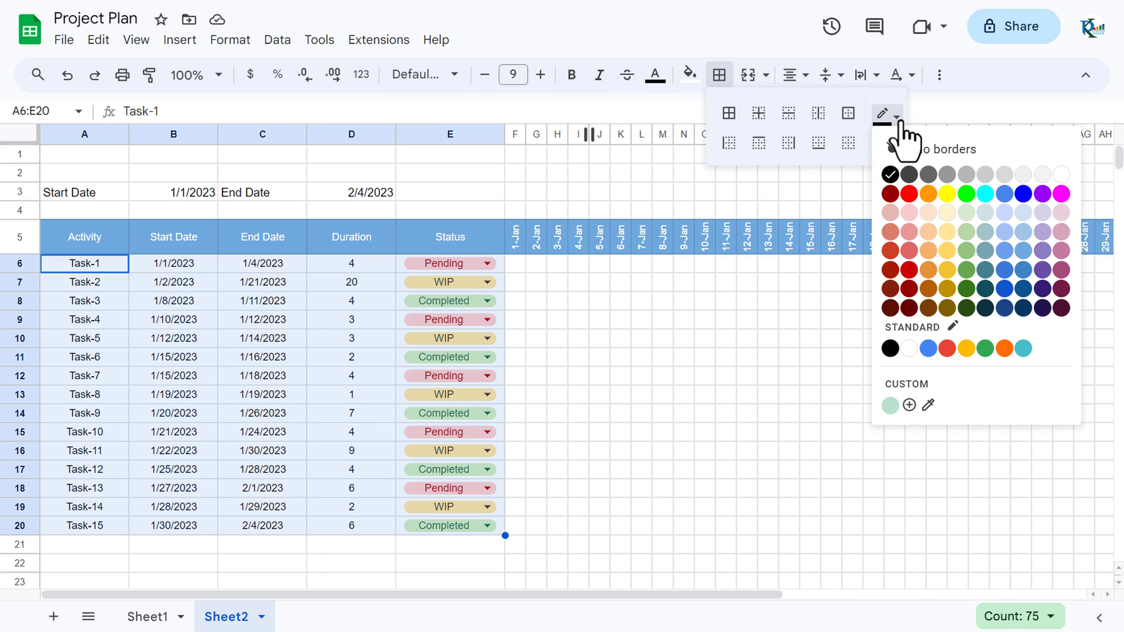
{"action": "left_click", "coordinate": [1024, 214]}
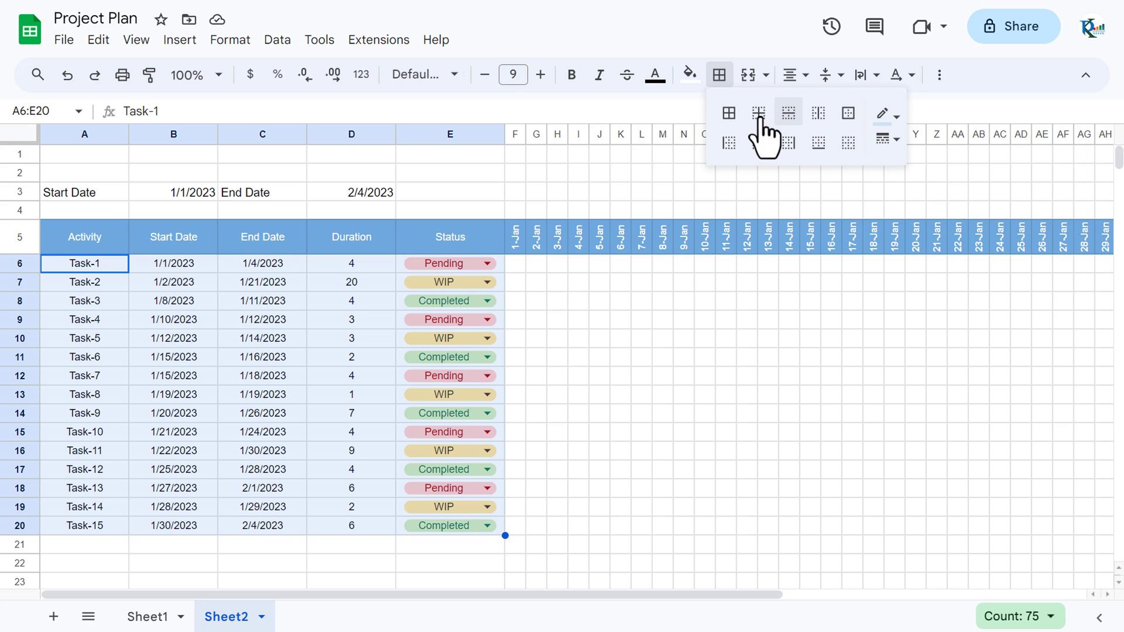
{"action": "left_click", "coordinate": [729, 114]}
{"action": "left_click", "coordinate": [371, 249]}
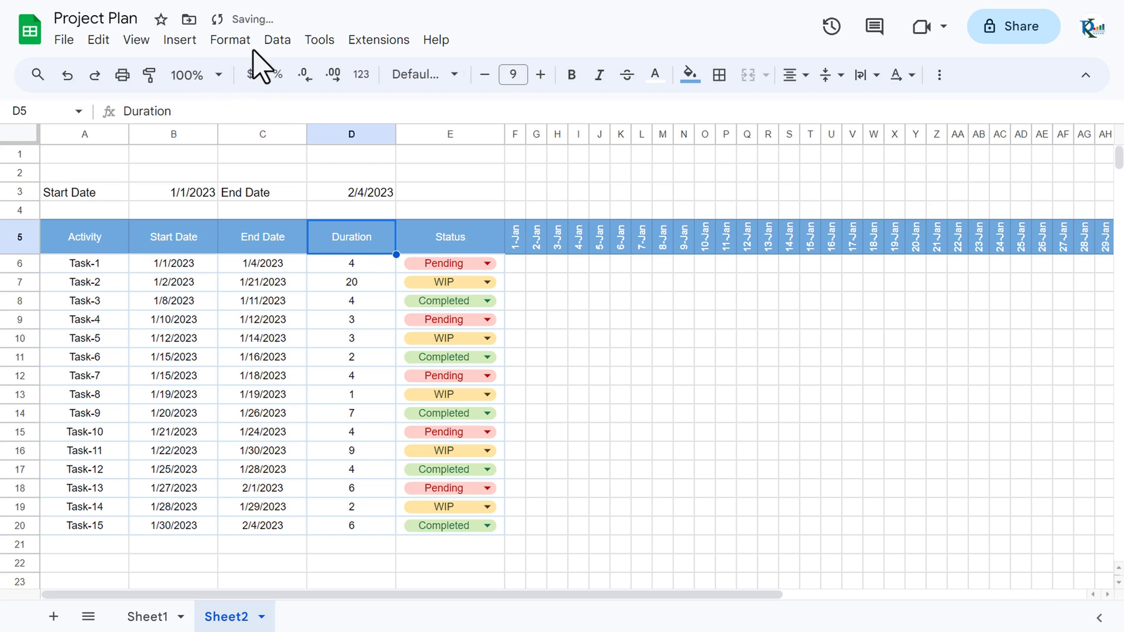
- Hide the gridlines of the project plan sheet
{"action": "left_click", "coordinate": [138, 40]}
{"action": "mouse_move", "coordinate": [170, 71]}
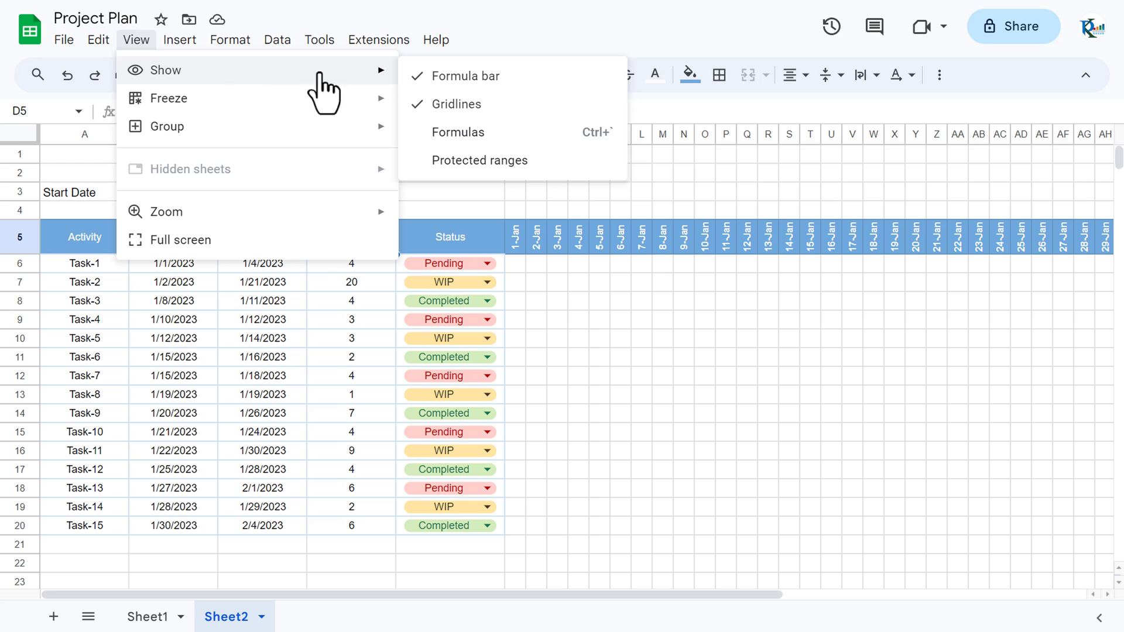
{"action": "left_click", "coordinate": [467, 111]}
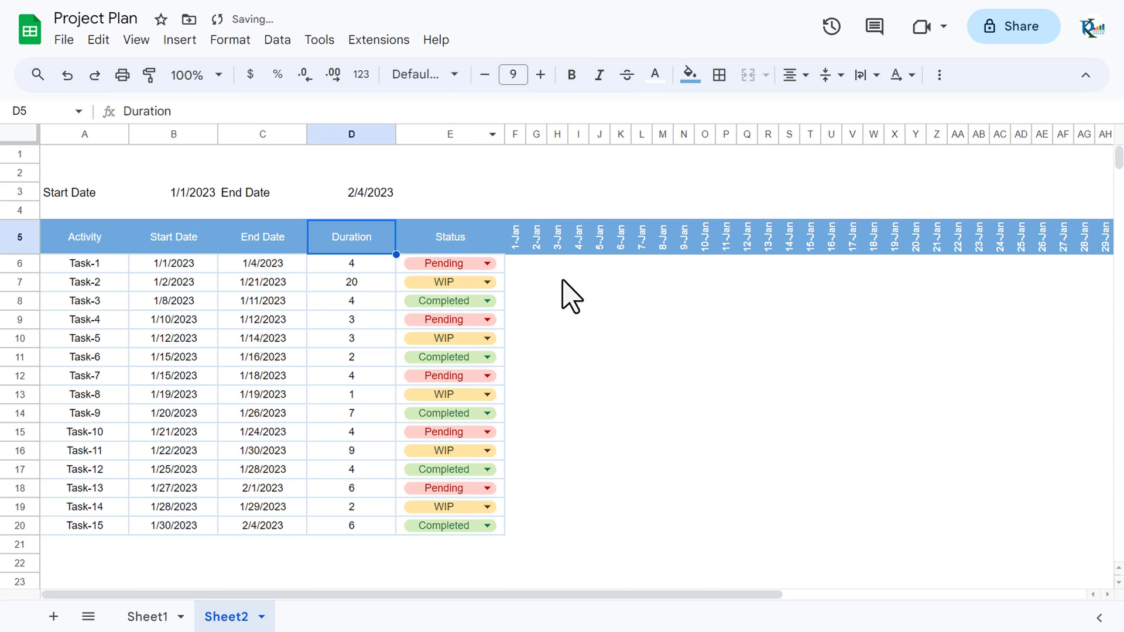
{"action": "left_click", "coordinate": [600, 339]}
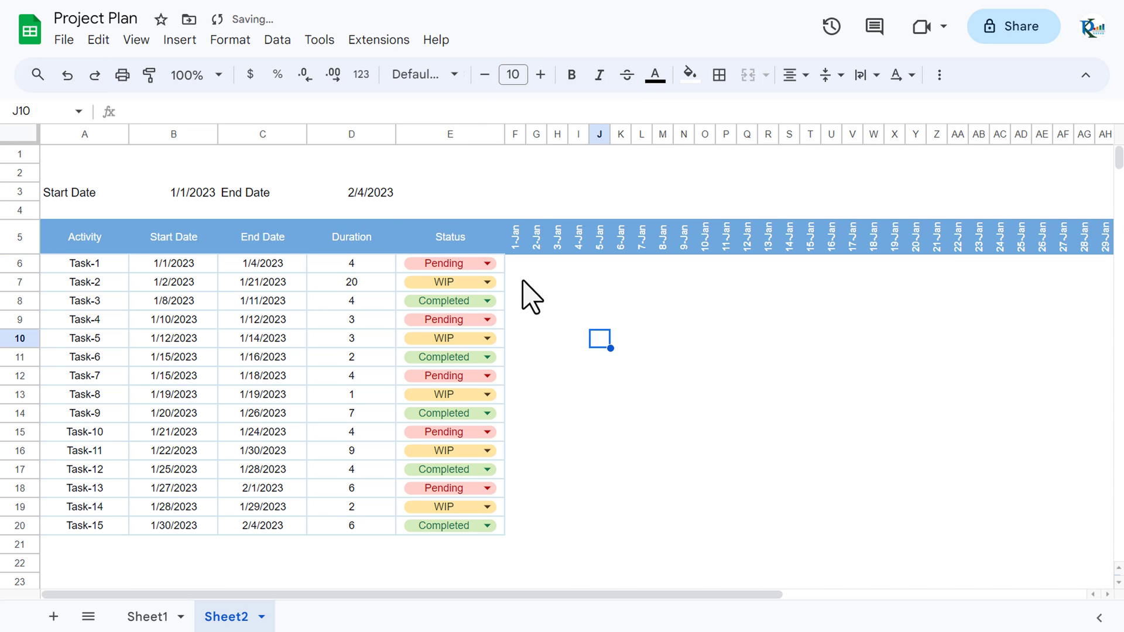
{"action": "left_click", "coordinate": [486, 238]}
{"action": "key", "text": "Left"}
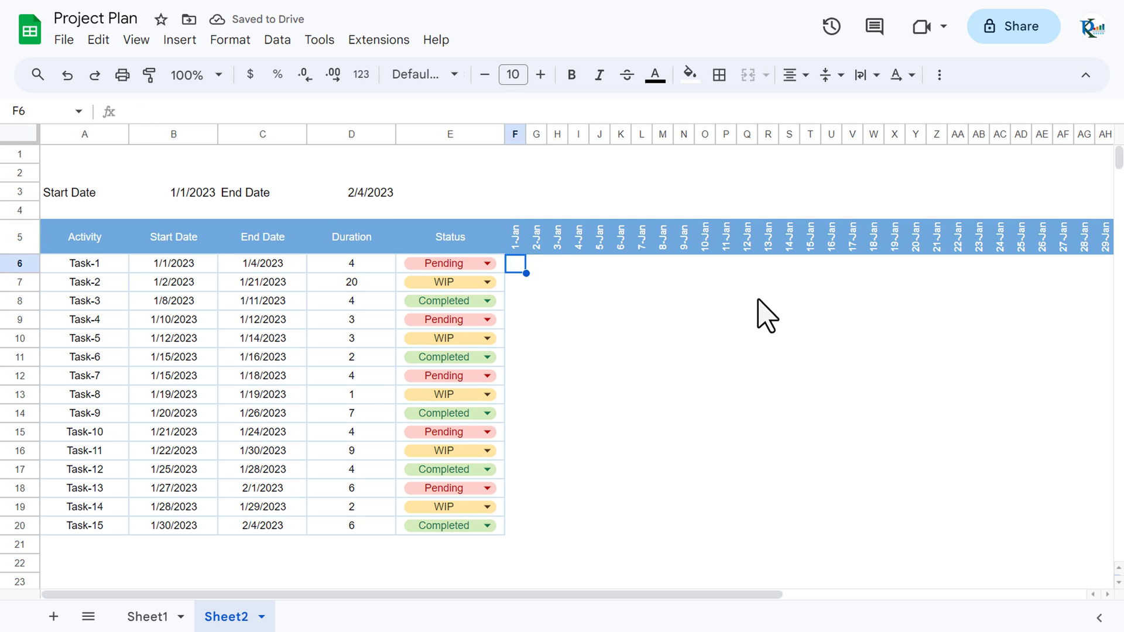
{"action": "key", "text": "Left"}
{"action": "key", "text": "Left"}
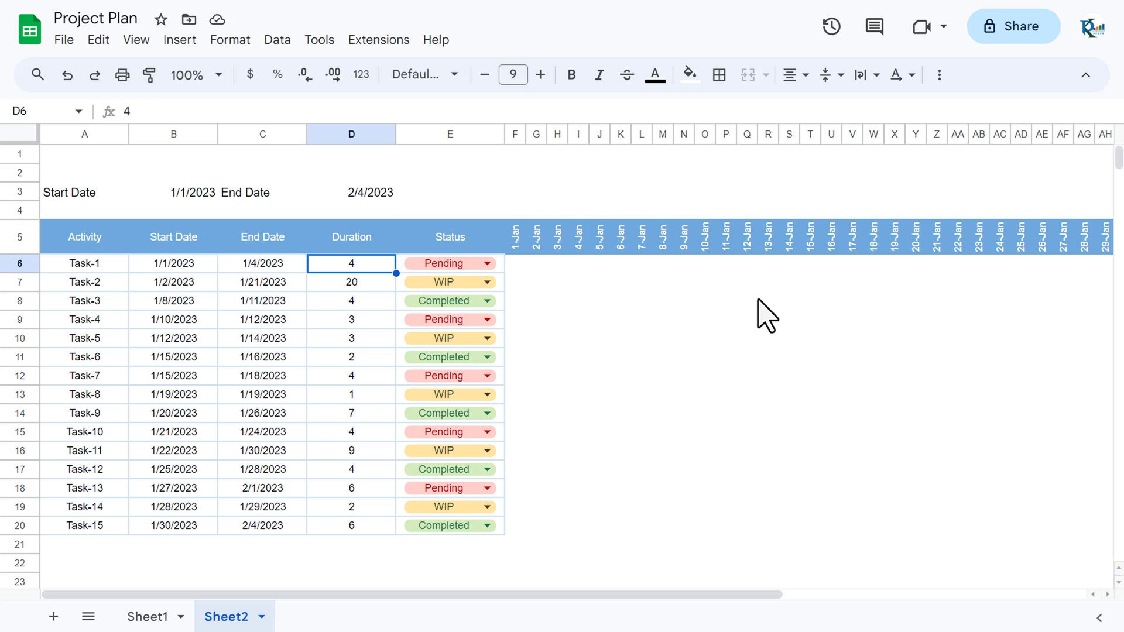
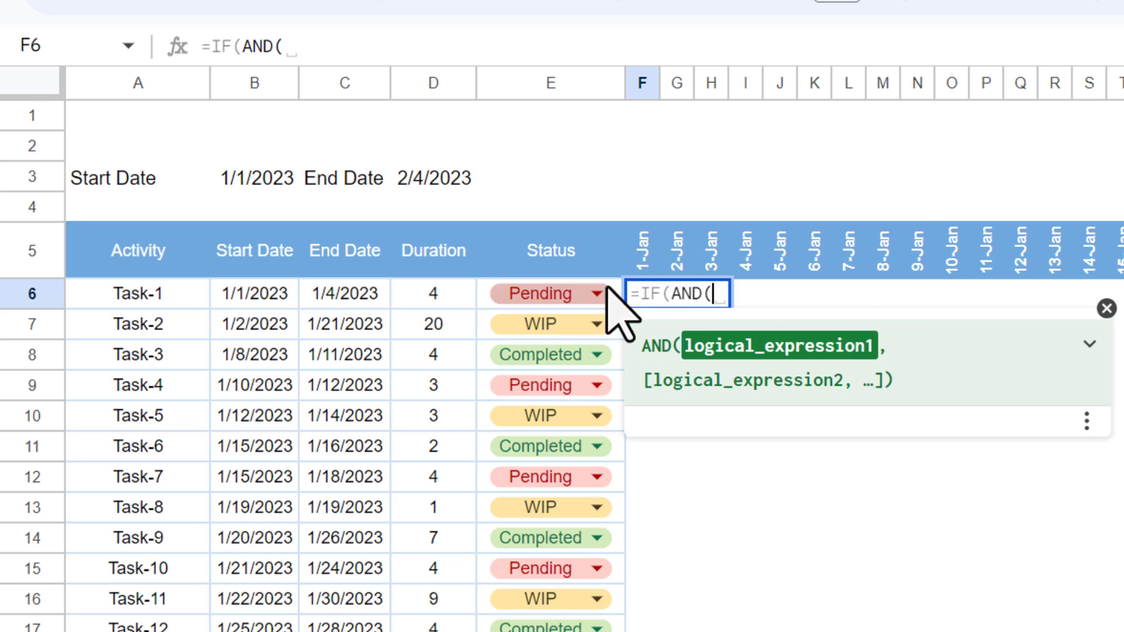
- Enter F$5>=$B6 as the first AND condition of the IF formula in F6
{"action": "left_click", "coordinate": [644, 258]}
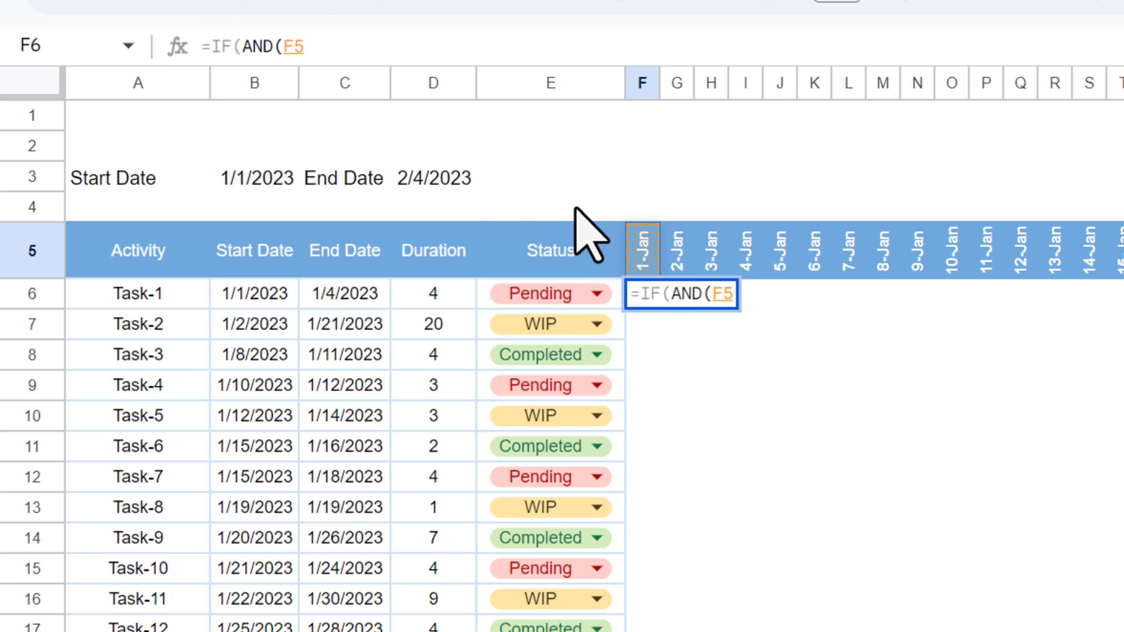
{"action": "left_click", "coordinate": [299, 47]}
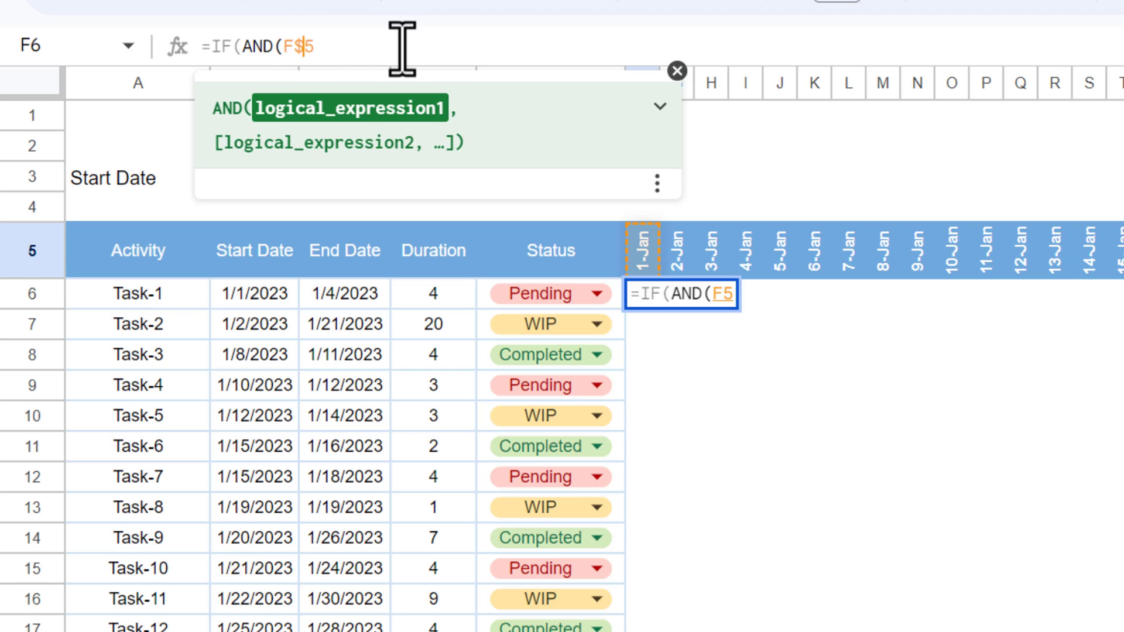
{"action": "key", "text": "Right"}
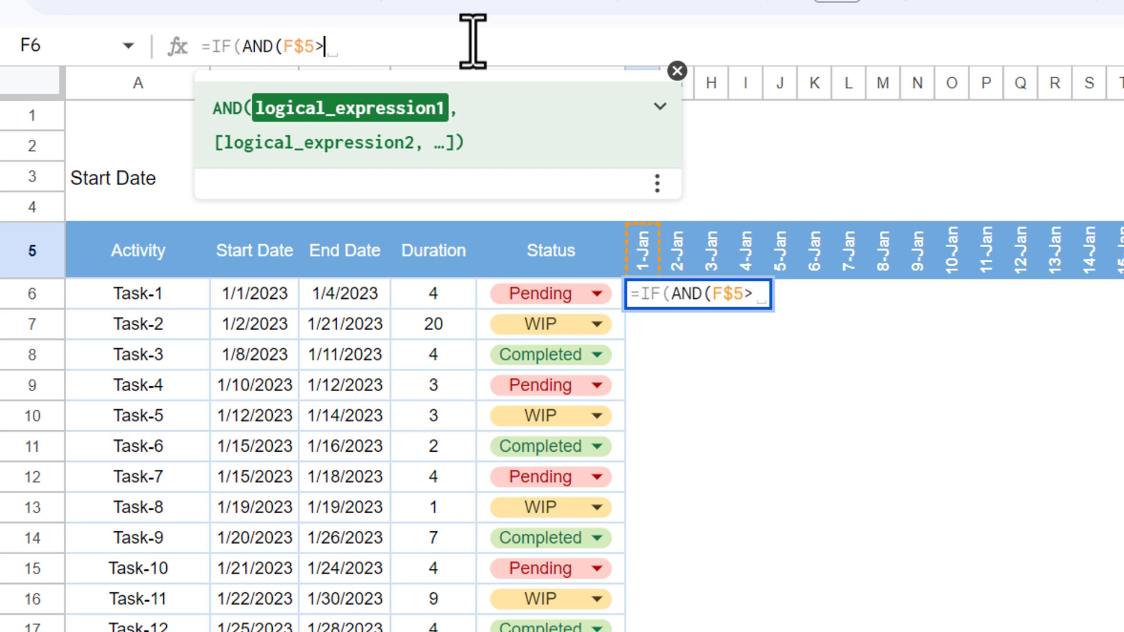
{"action": "left_click", "coordinate": [263, 291]}
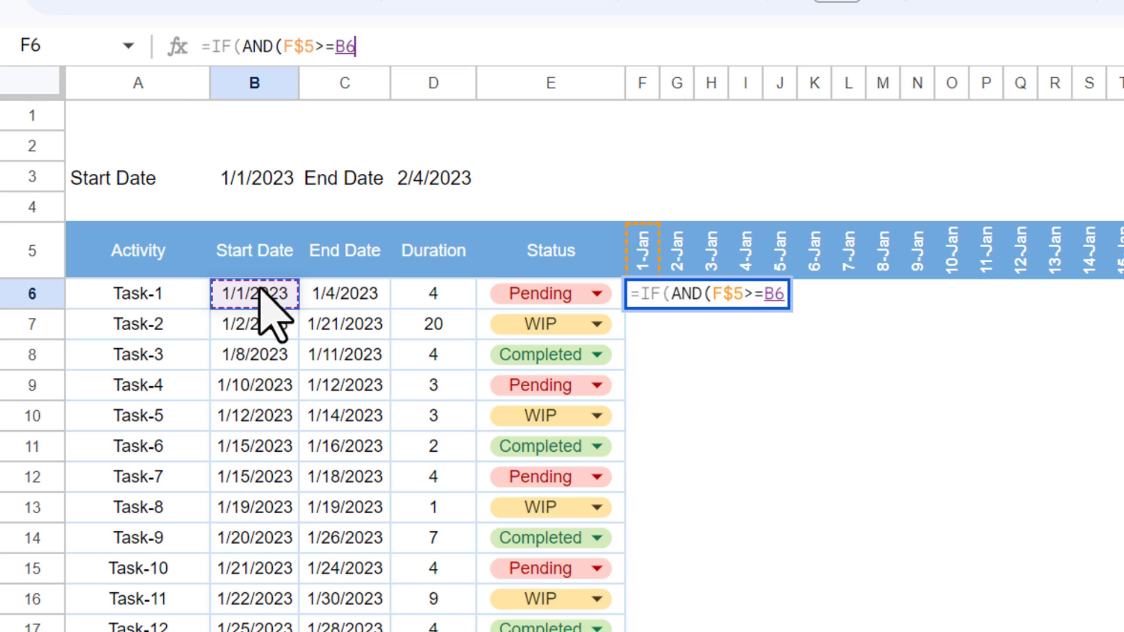
{"action": "left_click", "coordinate": [334, 47]}
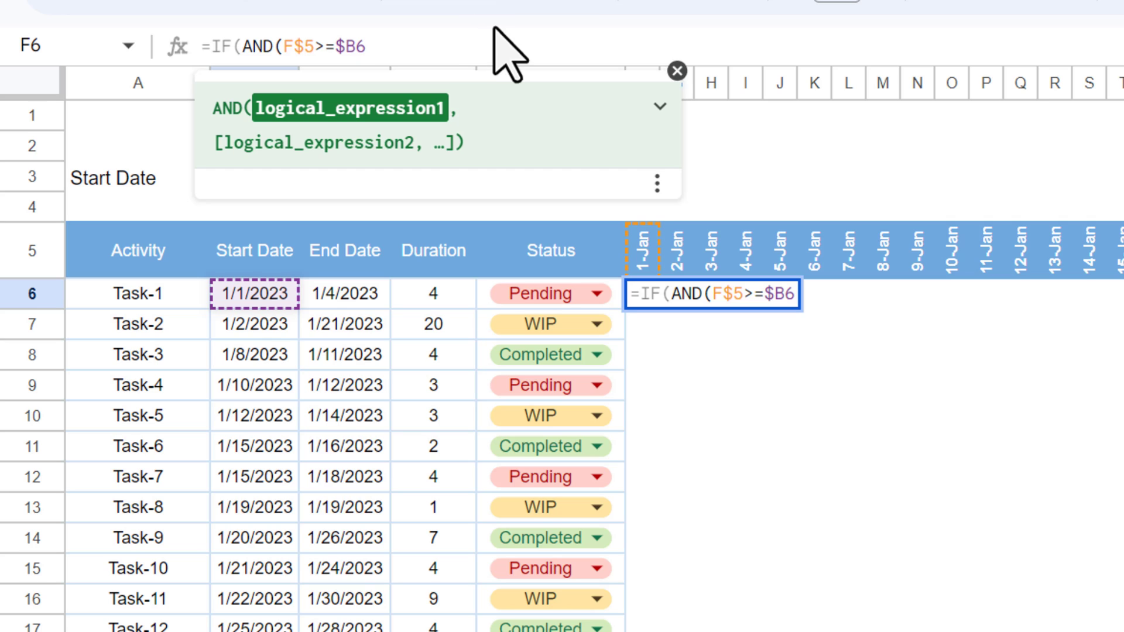
{"action": "type", "text": ","}
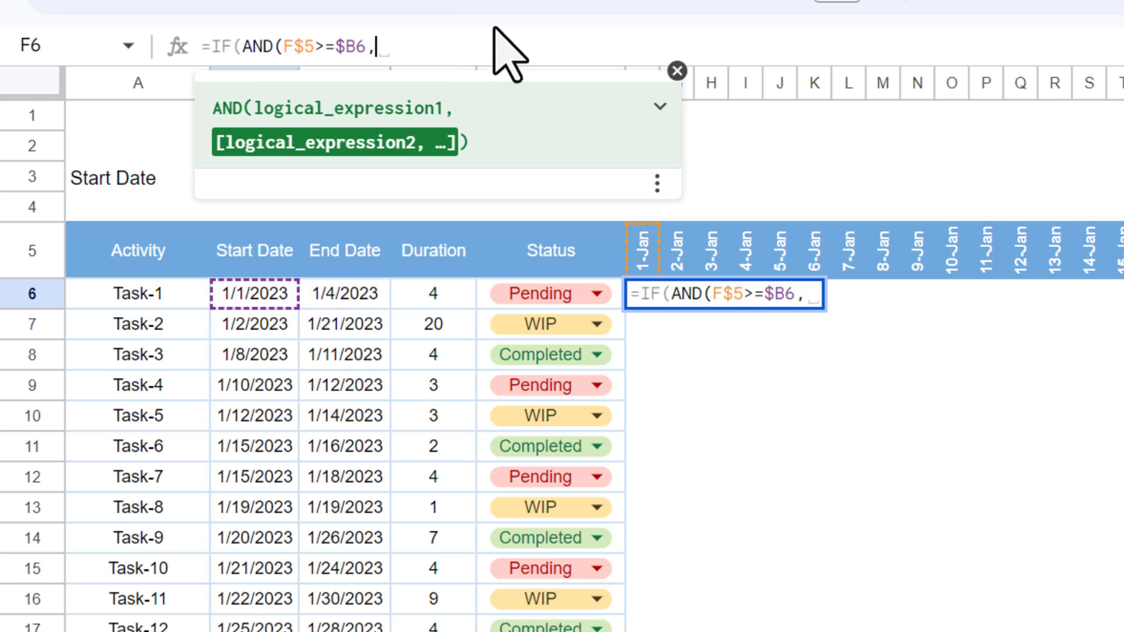
- Add F$5<=$C6 as the second condition and close the AND function in the F6 formula
{"action": "left_click", "coordinate": [644, 249]}
{"action": "left_click", "coordinate": [387, 46]}
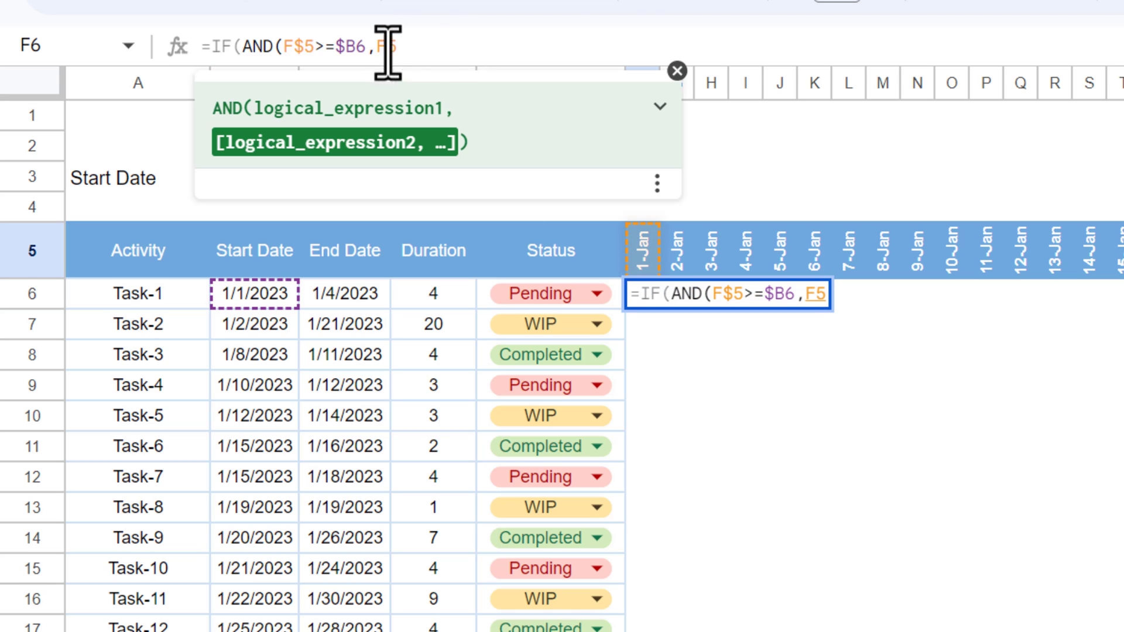
{"action": "type", "text": "$5<="}
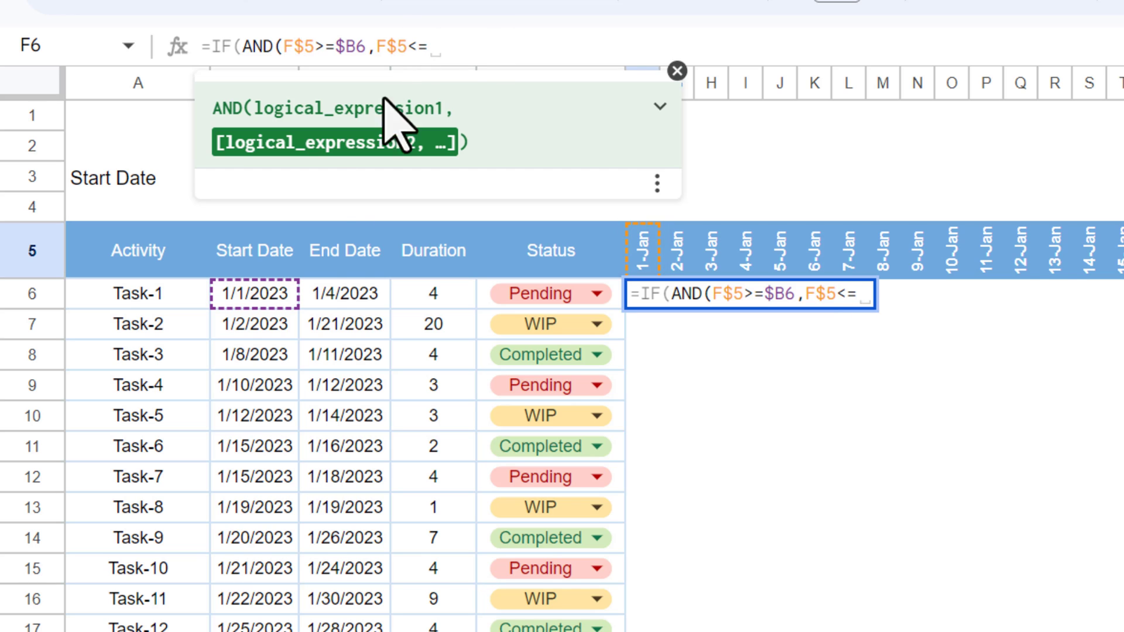
{"action": "left_click", "coordinate": [349, 293]}
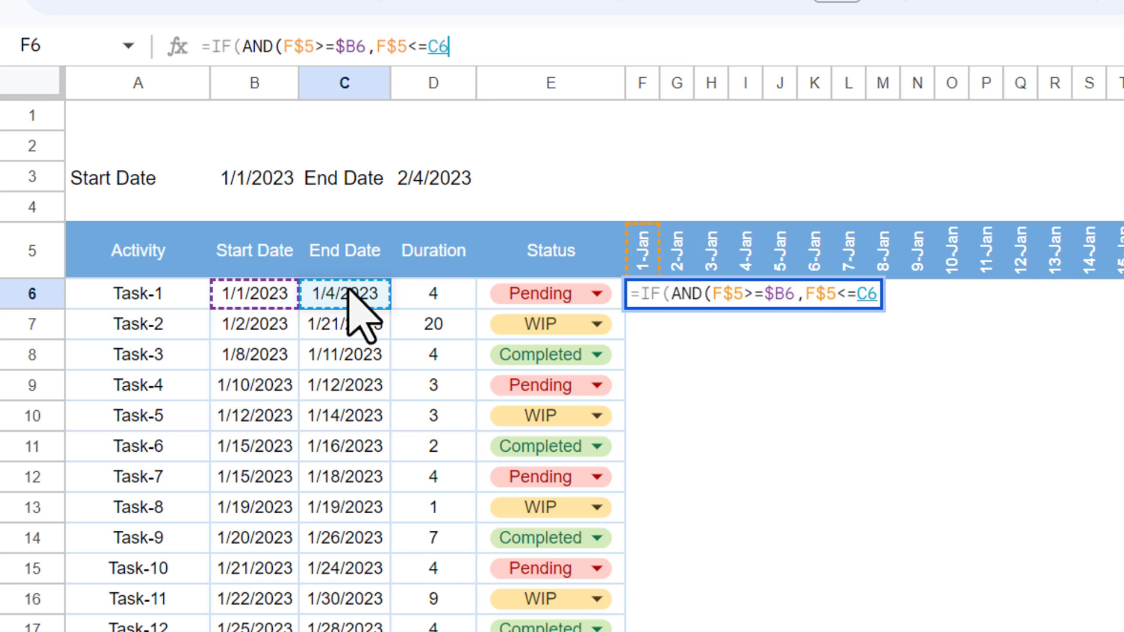
{"action": "left_click", "coordinate": [428, 47]}
{"action": "type", "text": "$"}
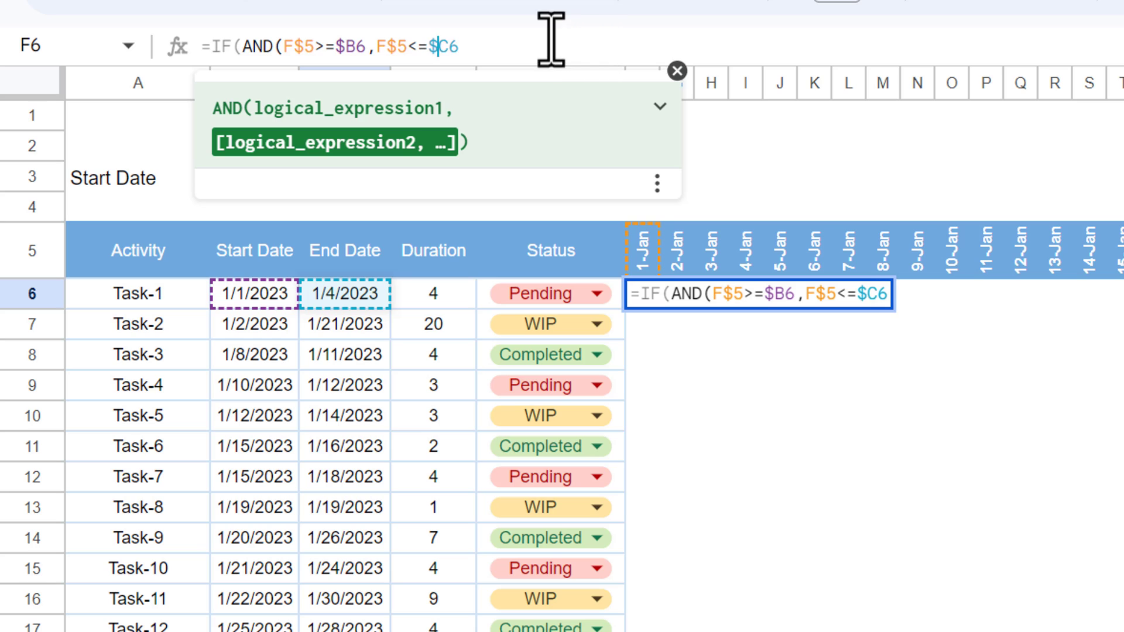
{"action": "key", "text": "End"}
{"action": "type", "text": ")"}
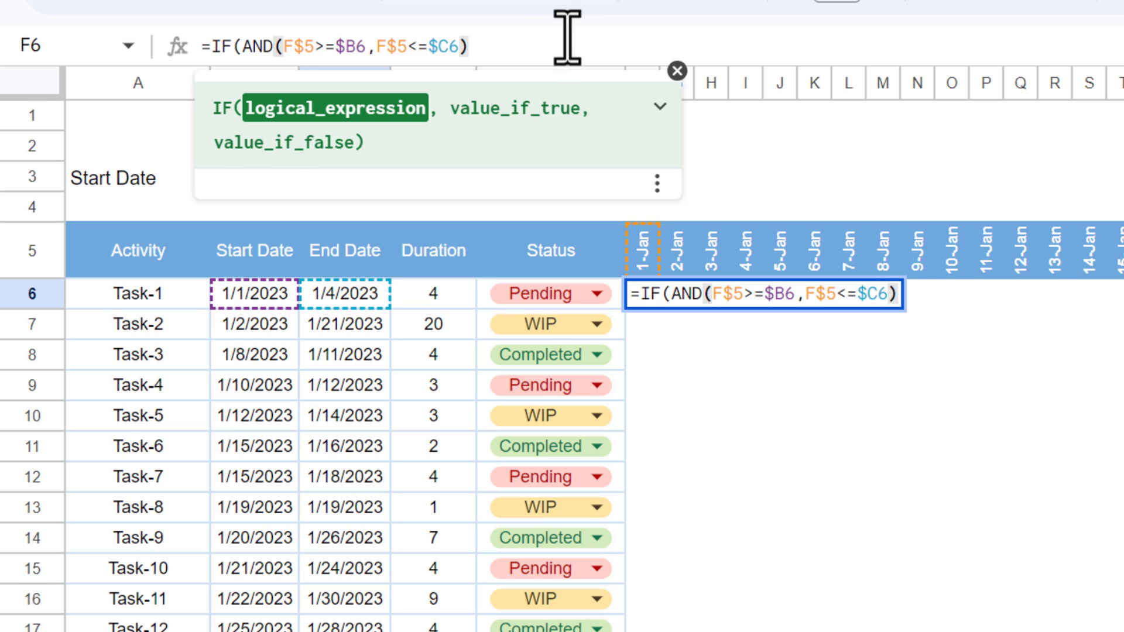
- Complete the F6 formula to return $E6 when the conditions are true and an empty string "" otherwise
{"action": "type", "text": ","}
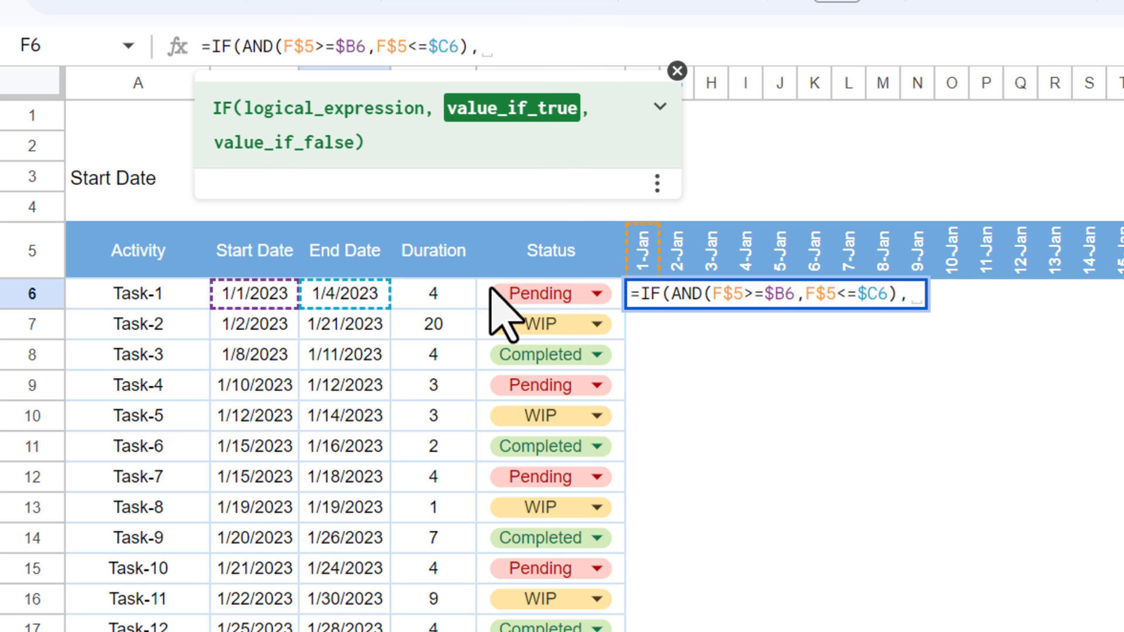
{"action": "left_click", "coordinate": [498, 304]}
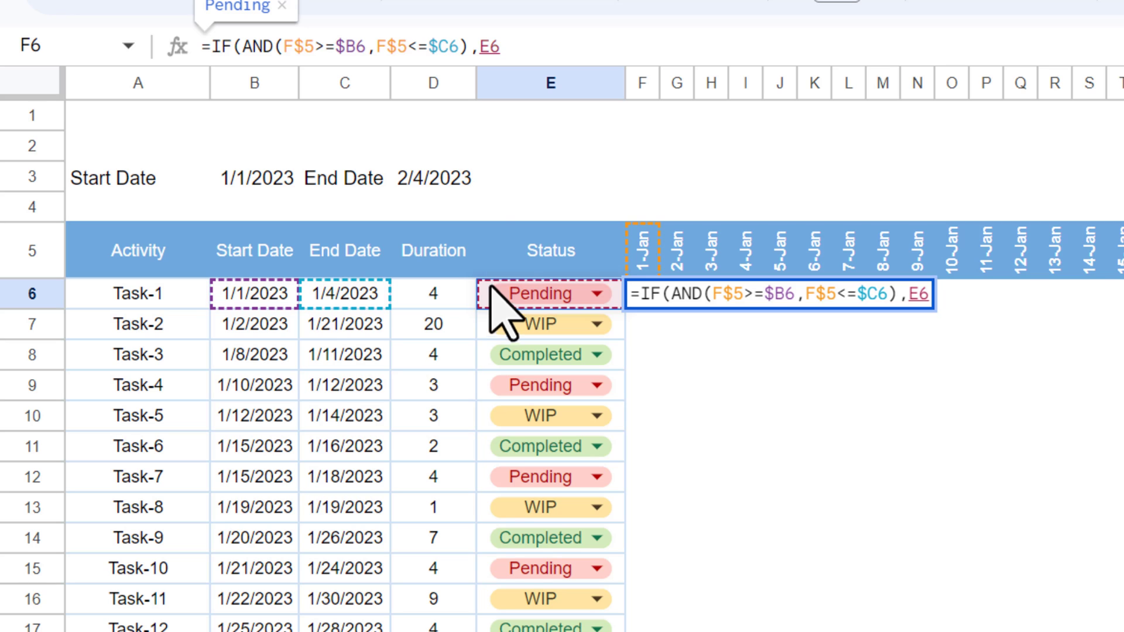
{"action": "left_click", "coordinate": [479, 46]}
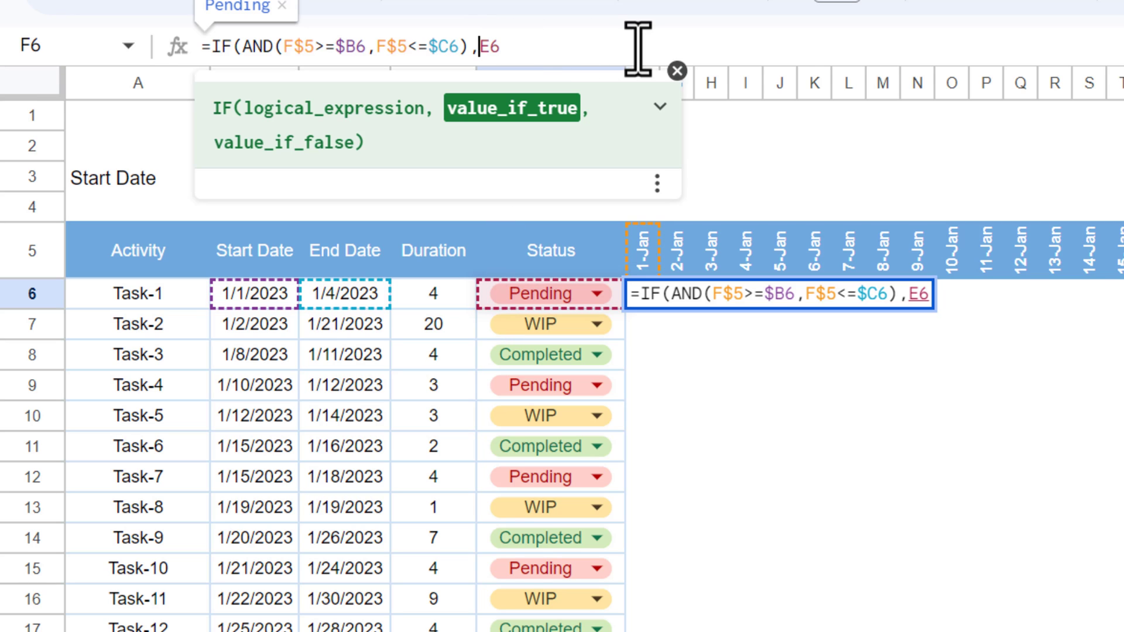
{"action": "type", "text": "$"}
{"action": "key", "text": "End"}
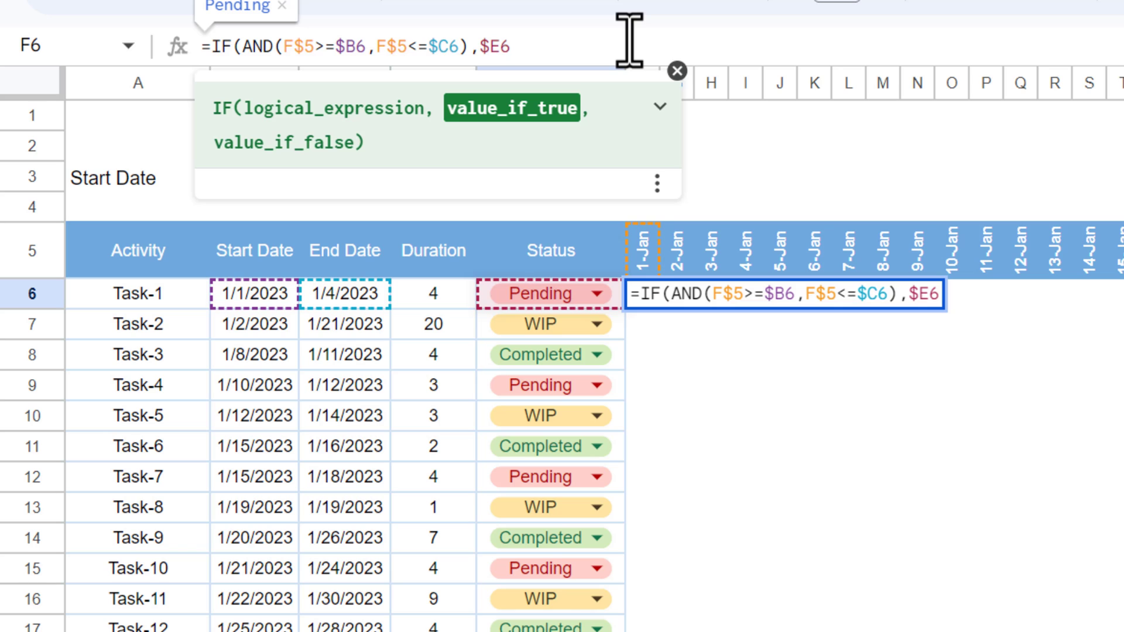
{"action": "type", "text": ",\"\")"}
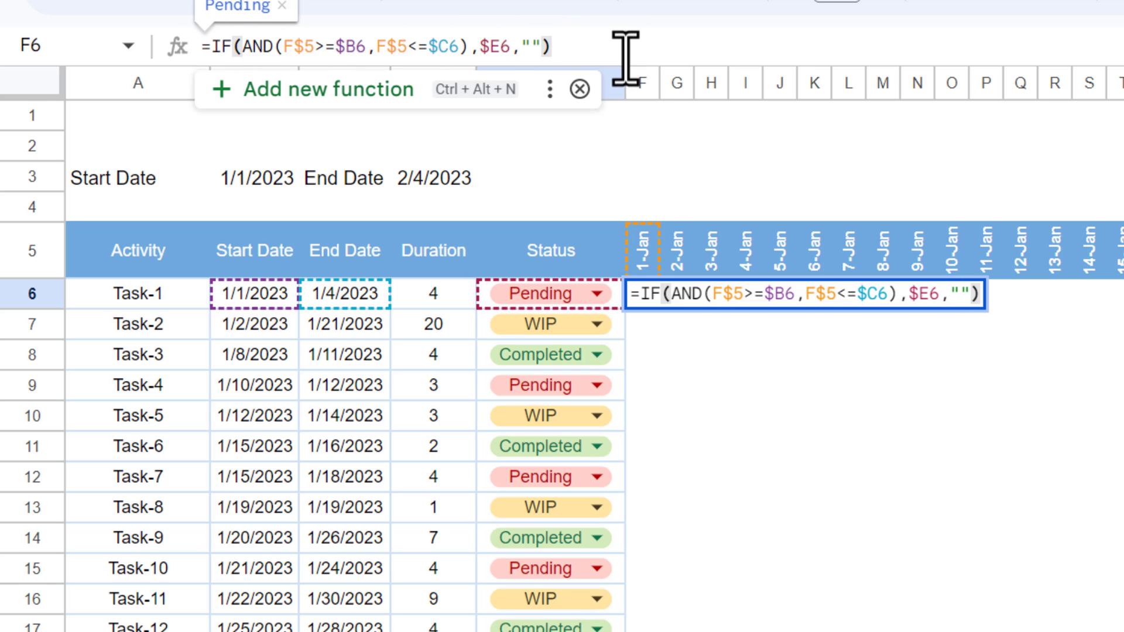
{"action": "key", "text": "Return"}
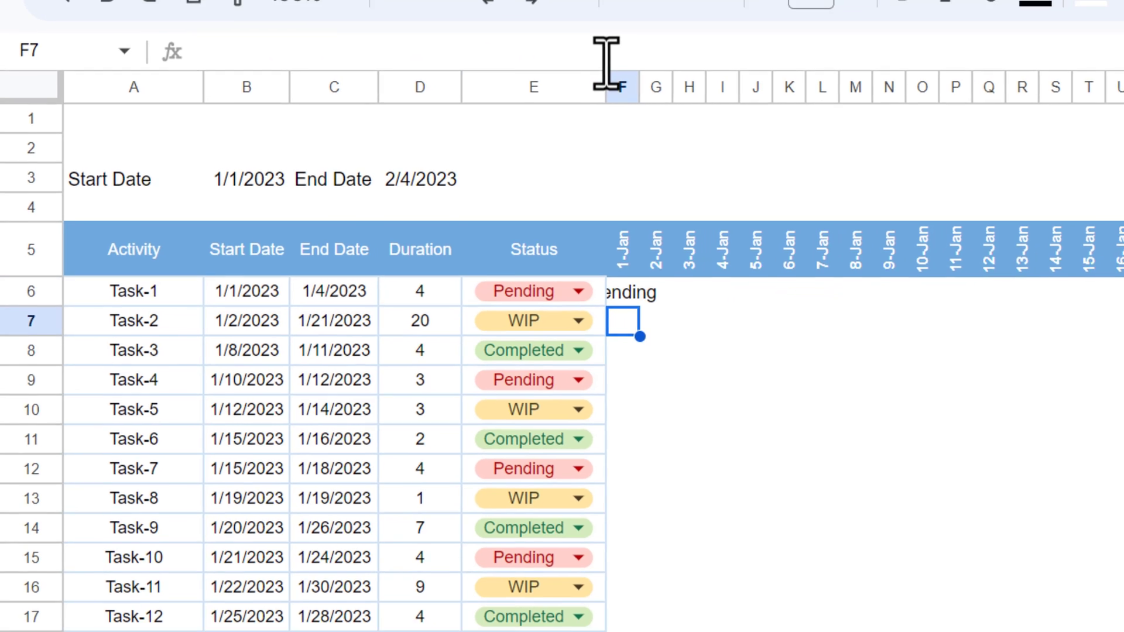
- Copy the formula from F6 to the whole timeline range F6:AP20
{"action": "key", "text": "Up"}
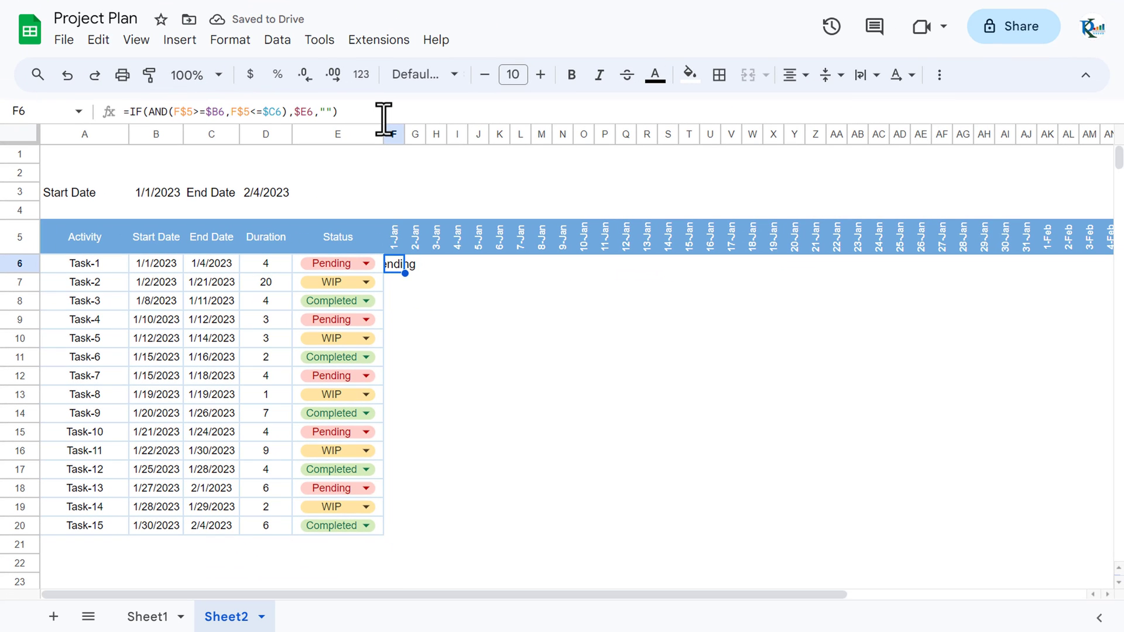
{"action": "key", "text": "Left"}
{"action": "key", "text": "ctrl+Down"}
{"action": "key", "text": "Right"}
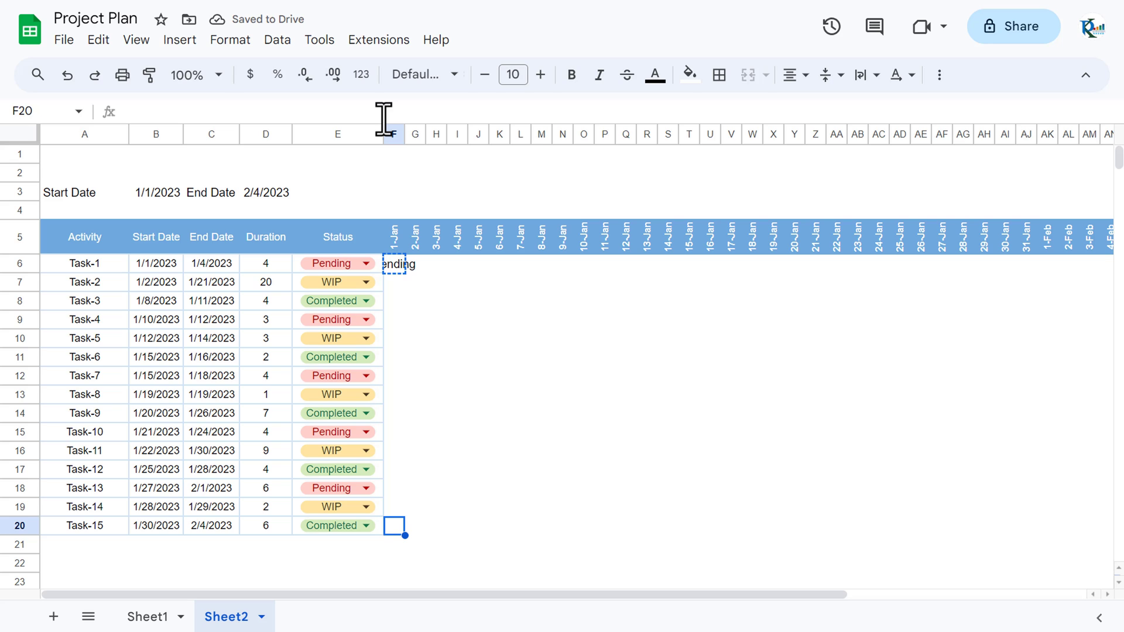
{"action": "key", "text": "ctrl+shift+Up"}
{"action": "key", "text": "shift+Right"}
{"action": "key", "text": "shift+Right"}
{"action": "key", "text": "shift+Right"}
{"action": "key", "text": "shift+Right"}
{"action": "key", "text": "shift+Right"}
{"action": "key", "text": "shift+Right"}
{"action": "key", "text": "shift+Right"}
{"action": "key", "text": "shift+Right"}
{"action": "key", "text": "shift+Right"}
{"action": "key", "text": "shift+Right"}
{"action": "key", "text": "shift+Right"}
{"action": "key", "text": "shift+Right"}
{"action": "key", "text": "shift+Right"}
{"action": "key", "text": "shift+Right"}
{"action": "key", "text": "shift+Right"}
{"action": "key", "text": "shift+Right"}
{"action": "key", "text": "shift+Right"}
{"action": "key", "text": "shift+Right"}
{"action": "key", "text": "shift+Right"}
{"action": "key", "text": "shift+Right"}
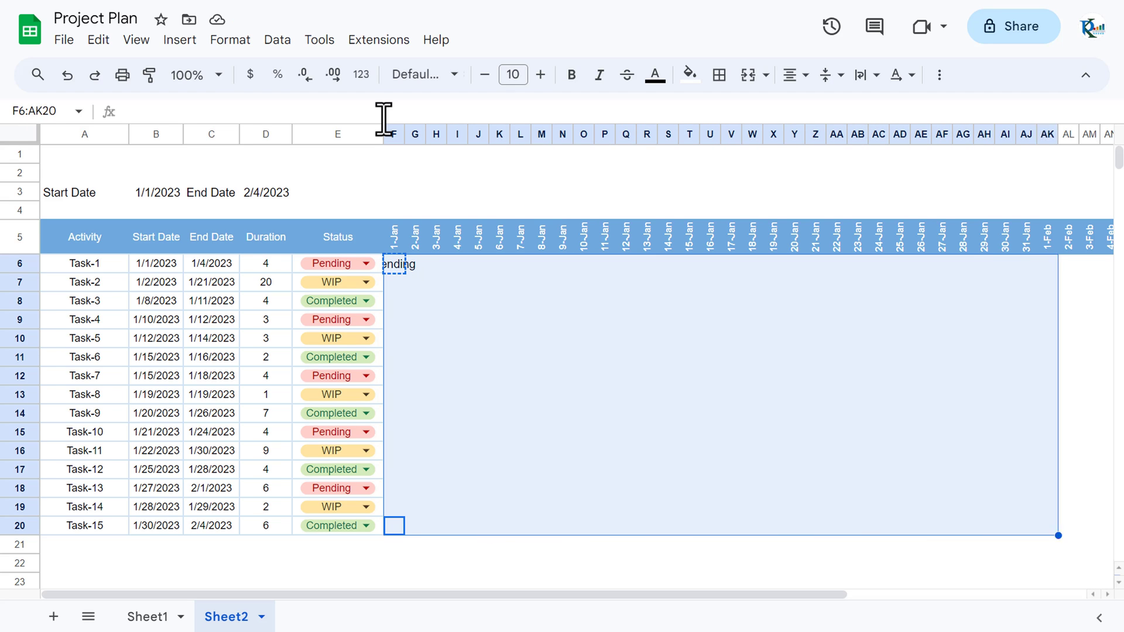
{"action": "key", "text": "shift+Right"}
{"action": "key", "text": "shift+Right"}
{"action": "key", "text": "shift+Right"}
{"action": "key", "text": "shift+Right"}
{"action": "key", "text": "shift+Right"}
{"action": "key", "text": "ctrl+v"}
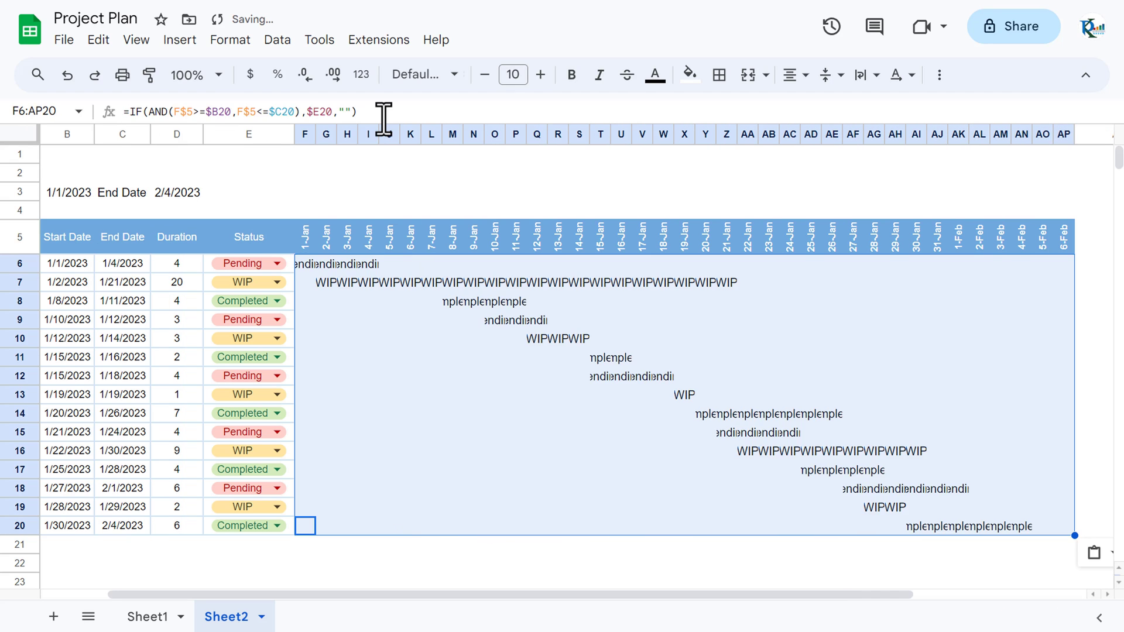
- Create a conditional formatting rule on F6:AP20 for cells where the value is equal to Pending
{"action": "key", "text": "Up"}
{"action": "key", "text": "Up"}
{"action": "key", "text": "Up"}
{"action": "key", "text": "Up"}
{"action": "key", "text": "Up"}
{"action": "key", "text": "Up"}
{"action": "key", "text": "Up"}
{"action": "key", "text": "Up"}
{"action": "key", "text": "Up"}
{"action": "key", "text": "Up"}
{"action": "key", "text": "Up"}
{"action": "key", "text": "Up"}
{"action": "key", "text": "Up"}
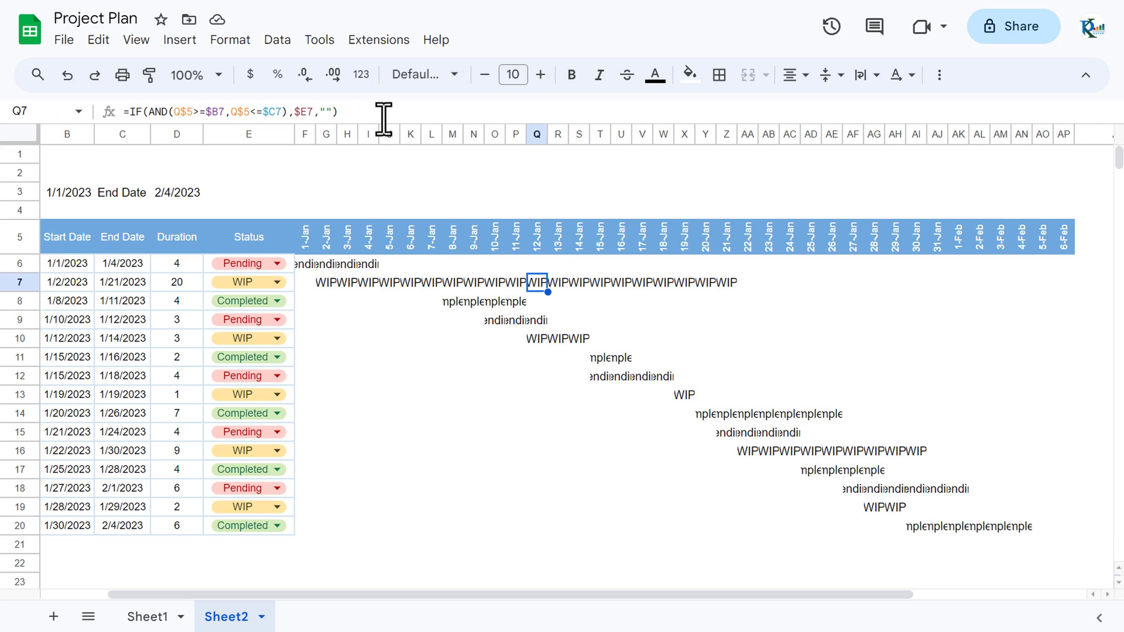
{"action": "key", "text": "Home"}
{"action": "key", "text": "Right"}
{"action": "key", "text": "Right"}
{"action": "key", "text": "Right"}
{"action": "key", "text": "Right"}
{"action": "key", "text": "Right"}
{"action": "key", "text": "Up"}
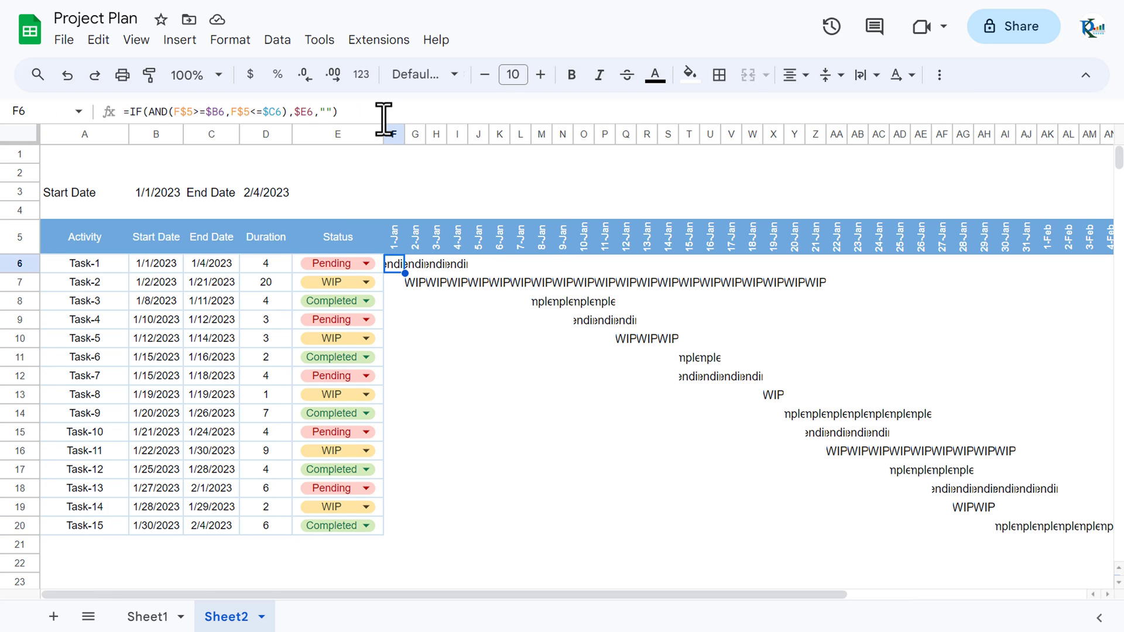
{"action": "key", "text": "Left"}
{"action": "key", "text": "Right"}
{"action": "key", "text": "ctrl+Down"}
{"action": "key", "text": "ctrl+shift+Up"}
{"action": "key", "text": "shift+Down"}
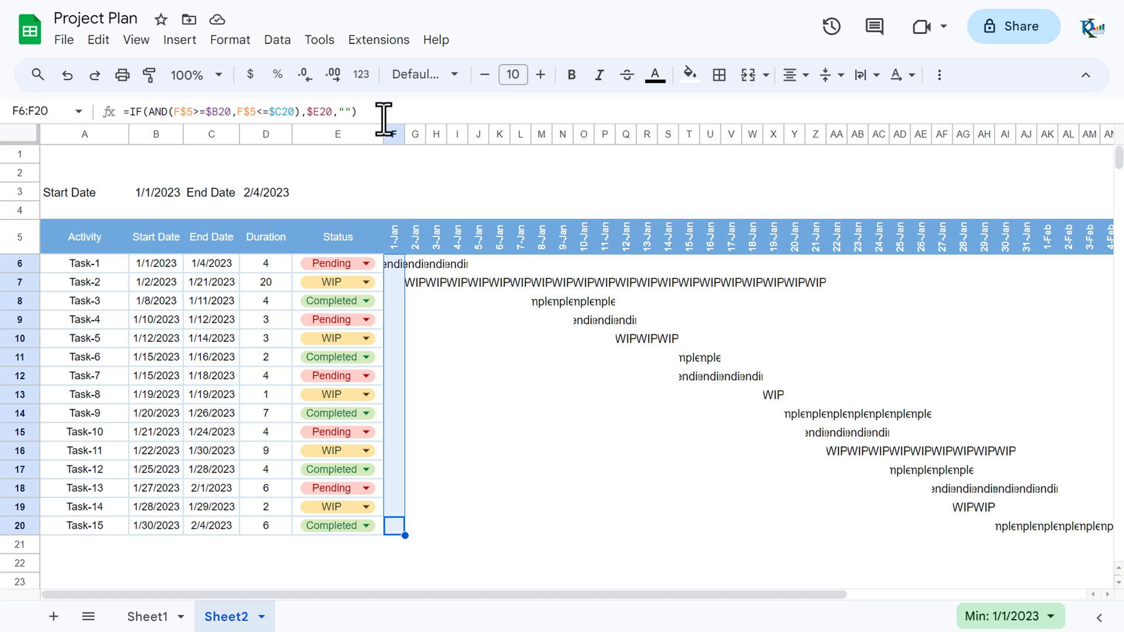
{"action": "key", "text": "shift+Right"}
{"action": "key", "text": "shift+Right"}
{"action": "key", "text": "shift+Right"}
{"action": "key", "text": "shift+Right"}
{"action": "key", "text": "shift+Right"}
{"action": "key", "text": "shift+Right"}
{"action": "key", "text": "shift+Right"}
{"action": "key", "text": "shift+Right"}
{"action": "key", "text": "shift+Right"}
{"action": "key", "text": "shift+Right"}
{"action": "key", "text": "shift+Right"}
{"action": "key", "text": "shift+Right"}
{"action": "key", "text": "shift+Right"}
{"action": "key", "text": "shift+Right"}
{"action": "key", "text": "shift+Right"}
{"action": "key", "text": "shift+Right"}
{"action": "key", "text": "shift+Right"}
{"action": "key", "text": "shift+Right"}
{"action": "key", "text": "shift+Right"}
{"action": "key", "text": "shift+Right"}
{"action": "key", "text": "shift+Right"}
{"action": "key", "text": "shift+Right"}
{"action": "key", "text": "shift+Right"}
{"action": "key", "text": "shift+Right"}
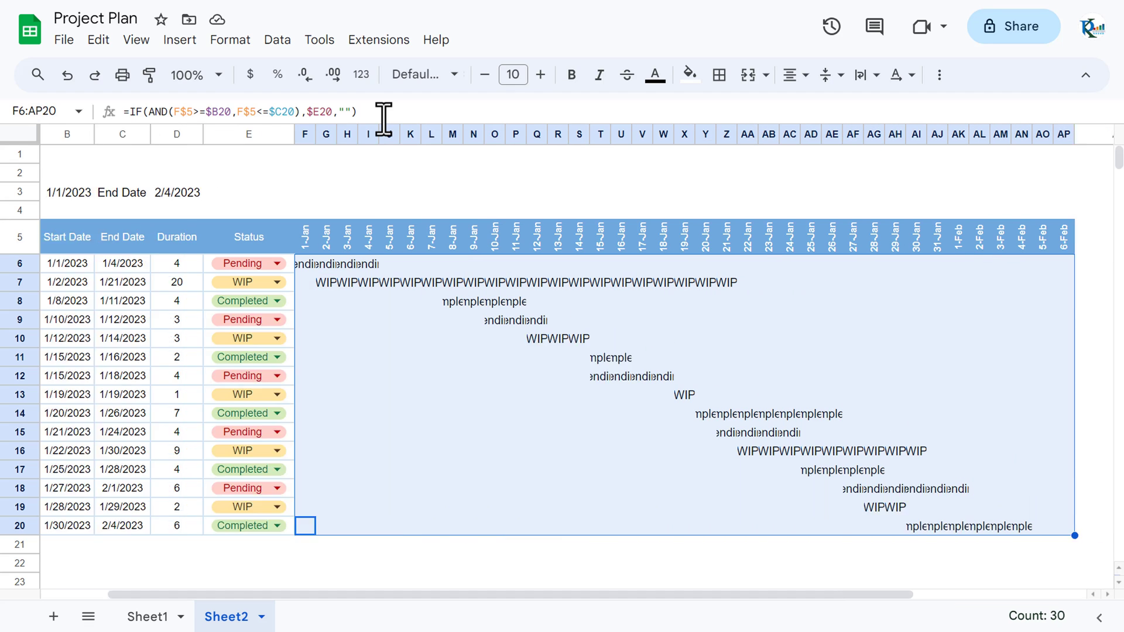
{"action": "key", "text": "shift+Left"}
{"action": "key", "text": "shift+Left"}
{"action": "key", "text": "shift+Left"}
{"action": "key", "text": "shift+Right"}
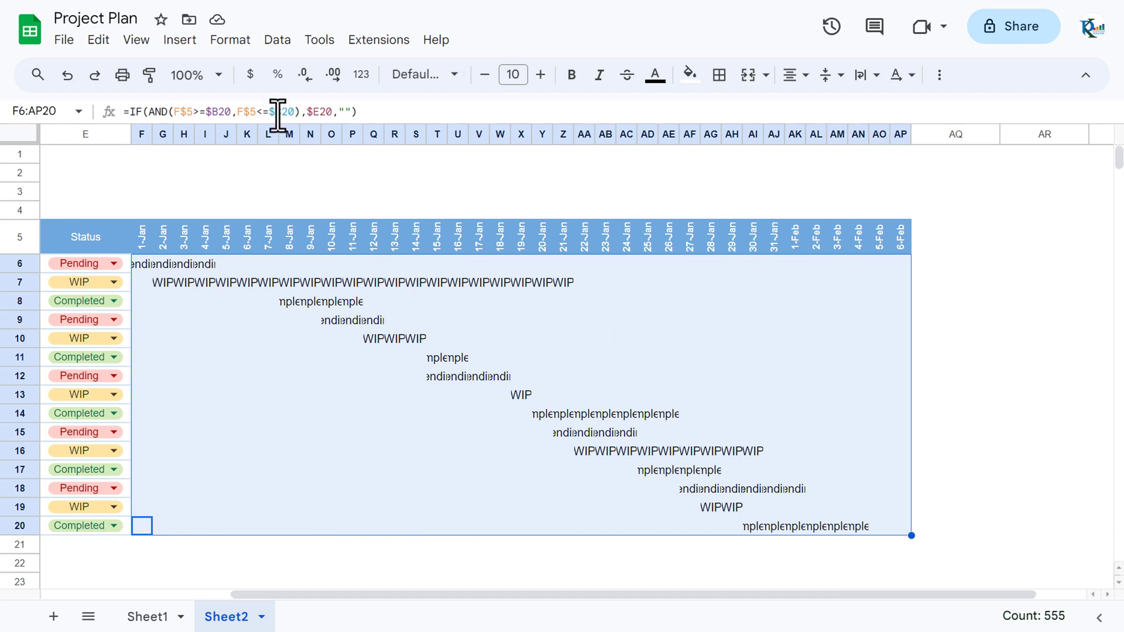
{"action": "left_click", "coordinate": [231, 41]}
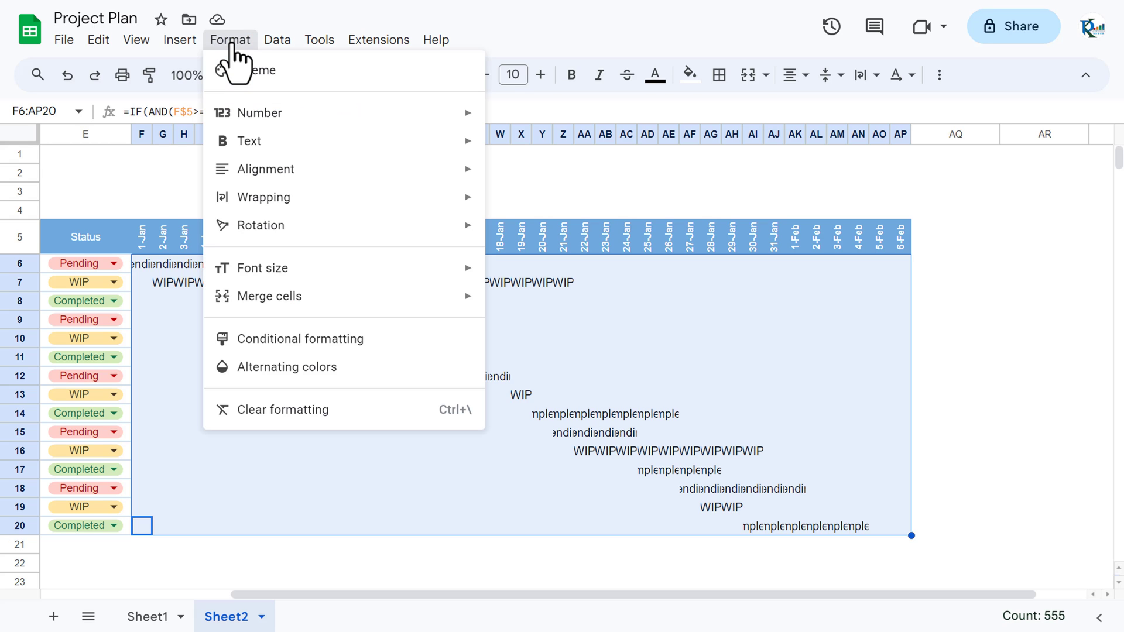
{"action": "left_click", "coordinate": [359, 340]}
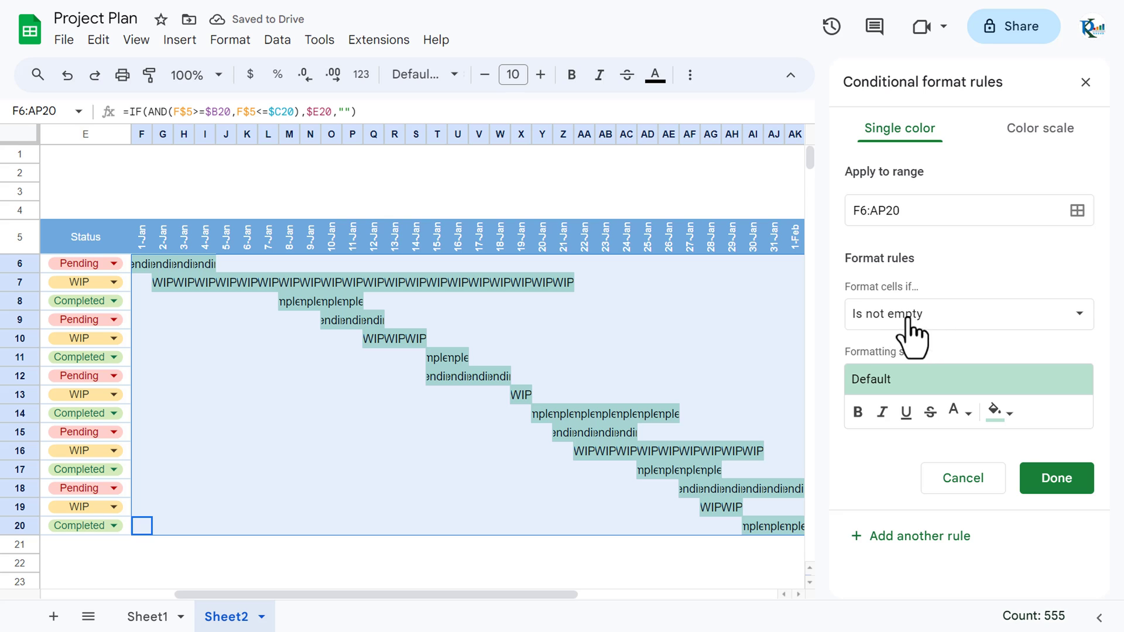
{"action": "left_click", "coordinate": [937, 337]}
{"action": "scroll", "coordinate": [1007, 462], "scroll_direction": "down", "scroll_amount": 3}
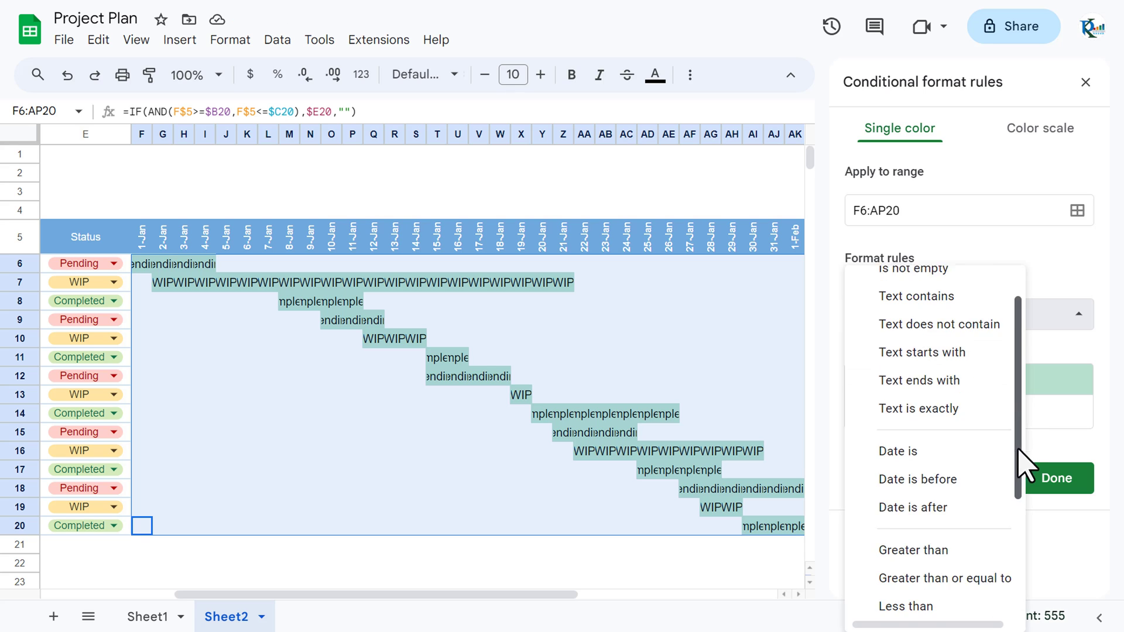
{"action": "left_click", "coordinate": [923, 519]}
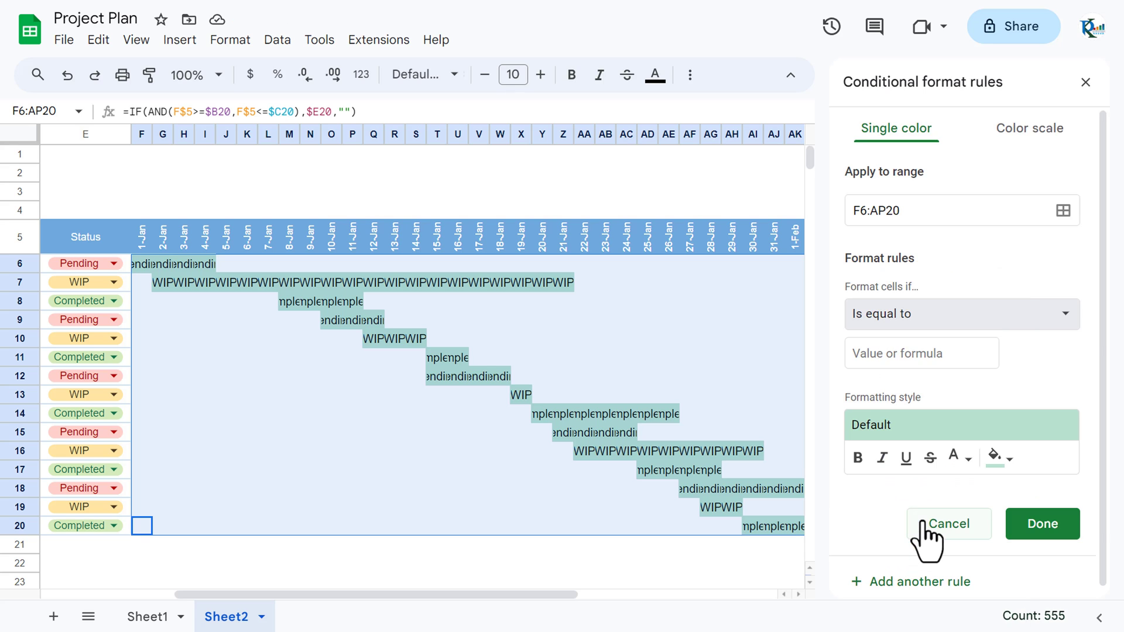
{"action": "left_click", "coordinate": [912, 353]}
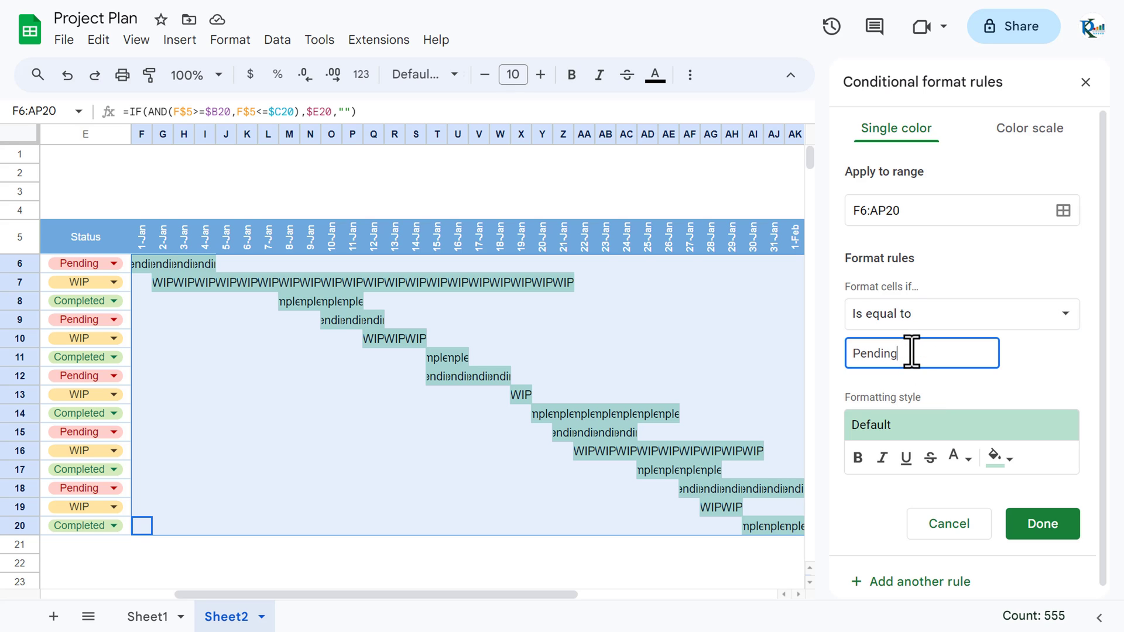
- Set both the fill color and the text color of the Pending rule to red
{"action": "left_click", "coordinate": [1010, 458]}
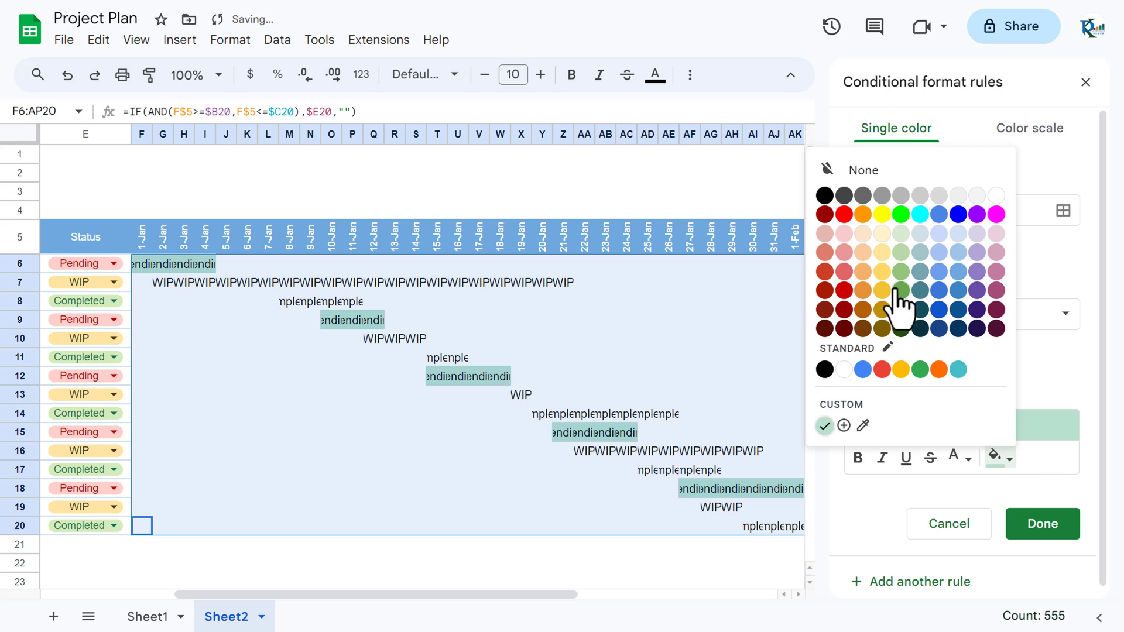
{"action": "left_click", "coordinate": [844, 214]}
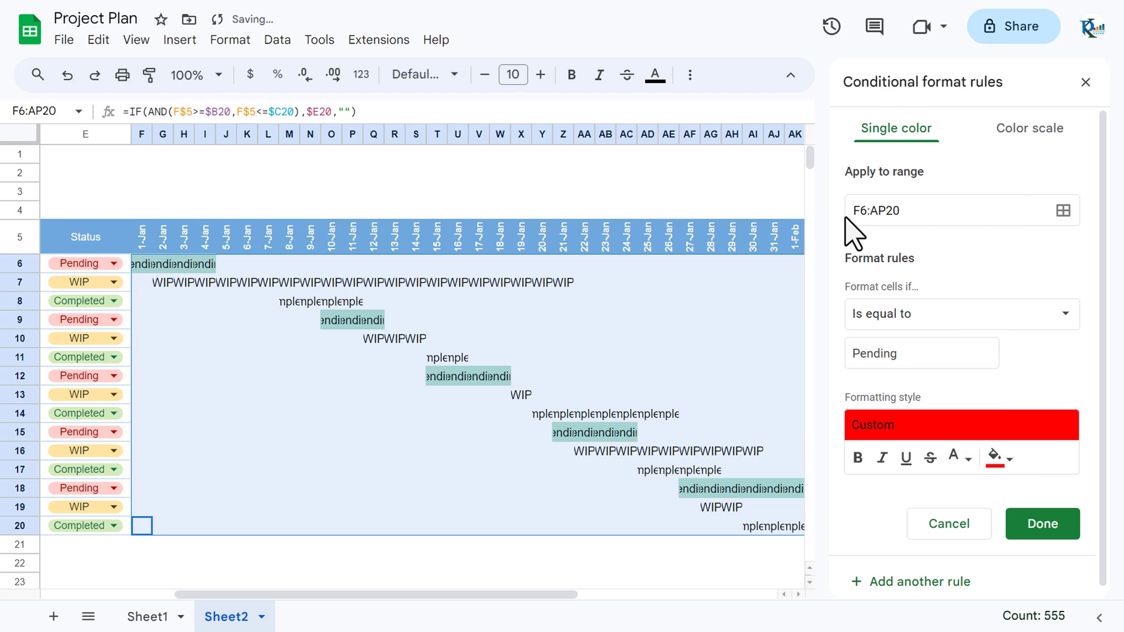
{"action": "left_click", "coordinate": [961, 460]}
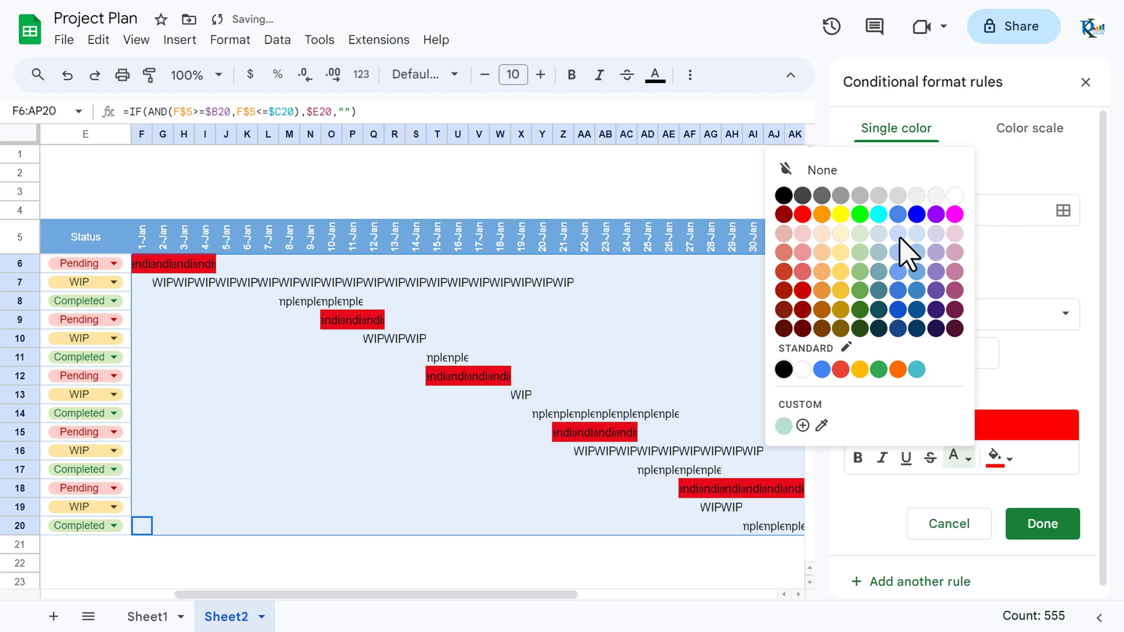
{"action": "left_click", "coordinate": [803, 215]}
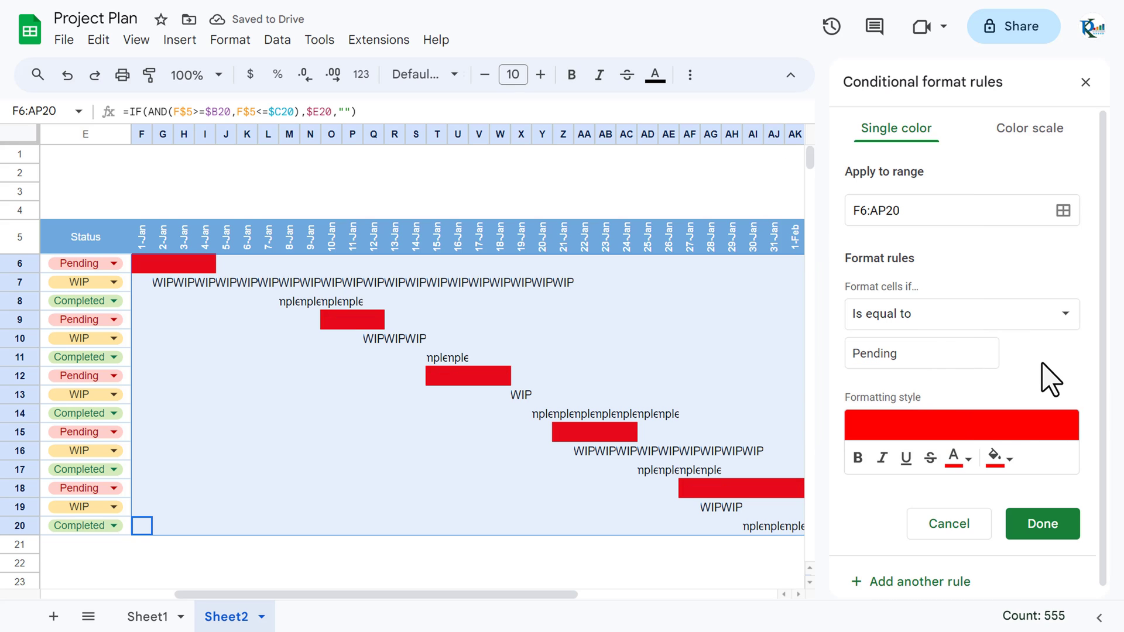
- Save the Pending rule and add another conditional formatting rule on F6:AP20 for cells where the value is equal to WIP
{"action": "left_click", "coordinate": [1064, 524]}
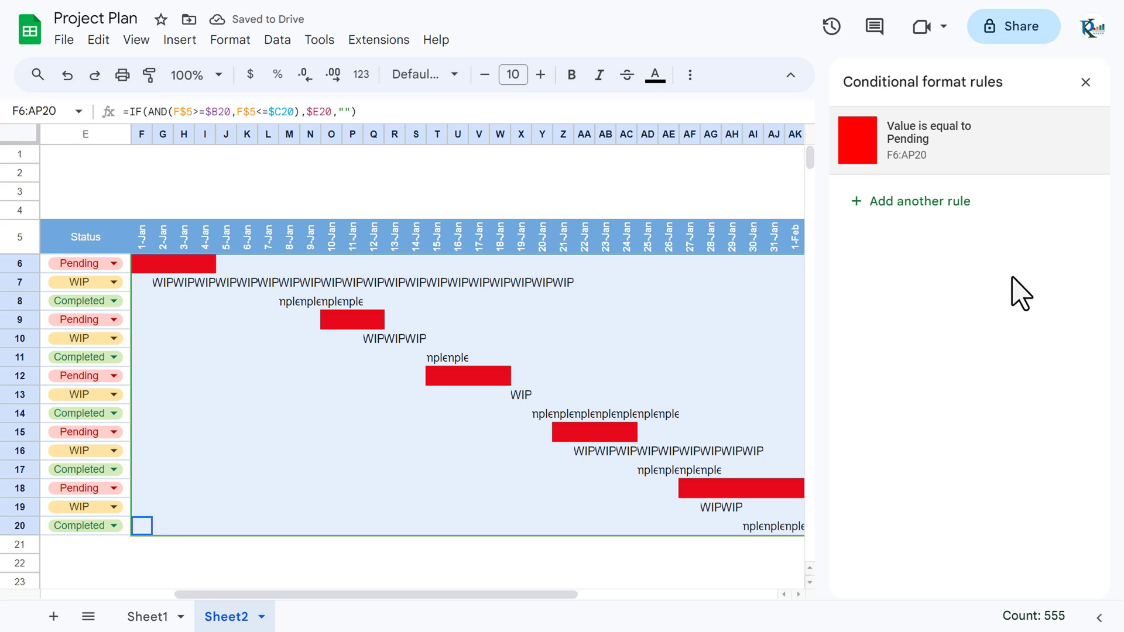
{"action": "left_click", "coordinate": [924, 204]}
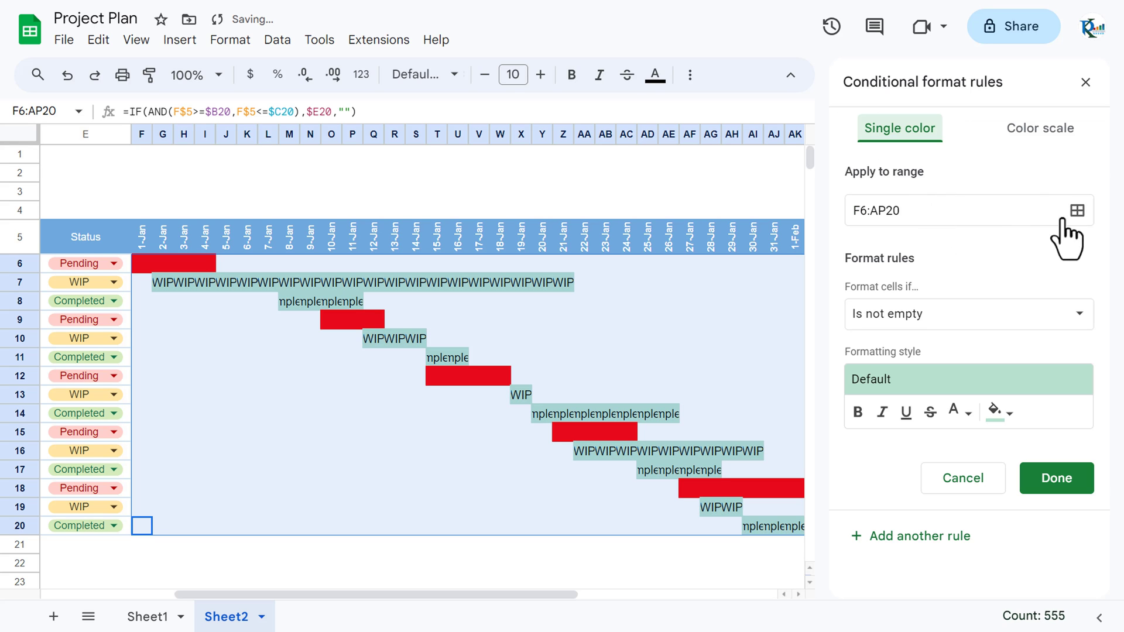
{"action": "left_click", "coordinate": [938, 319]}
{"action": "left_click_drag", "start_coordinate": [1027, 384], "coordinate": [989, 492]}
{"action": "left_click", "coordinate": [943, 498]}
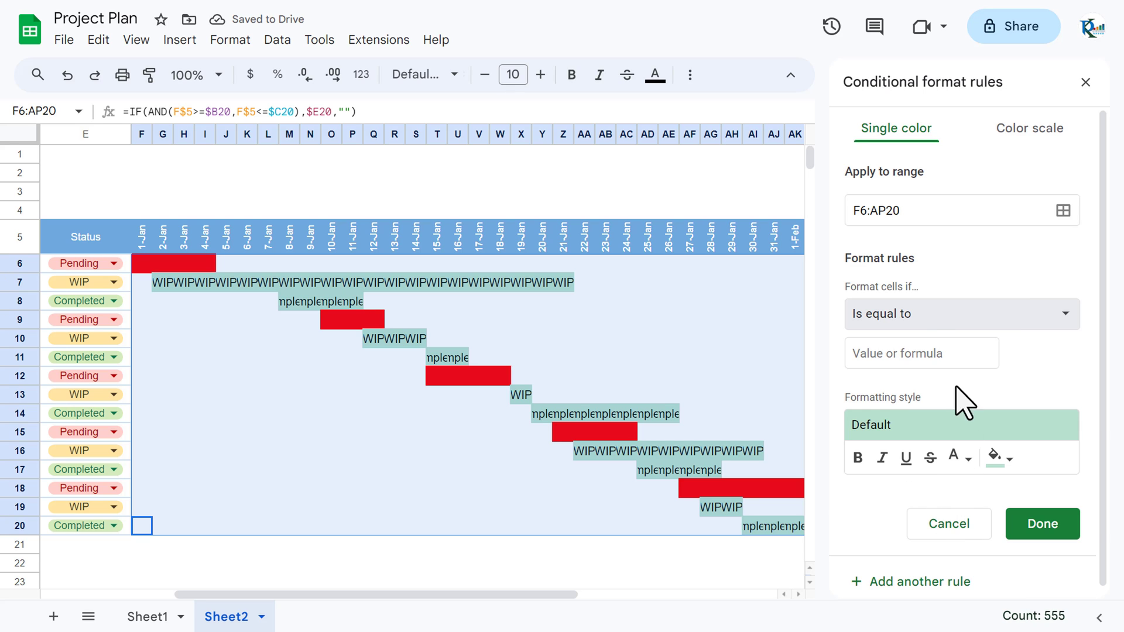
{"action": "left_click", "coordinate": [937, 353]}
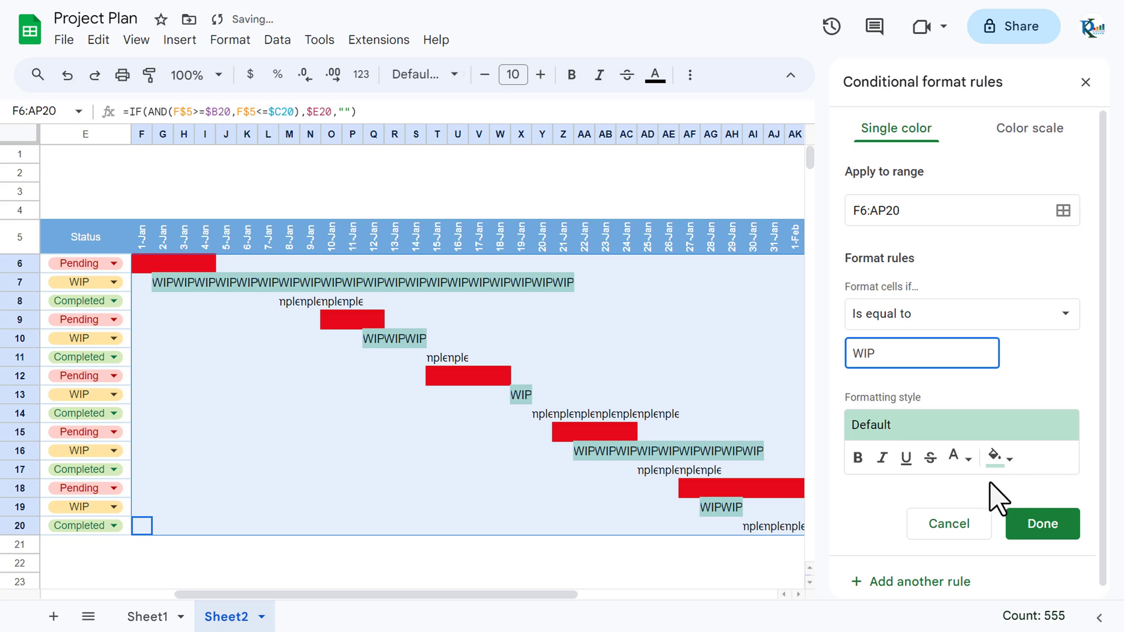
- Set both the fill color and the text color of the WIP rule to the same light yellow and save the rule
{"action": "left_click", "coordinate": [1002, 457]}
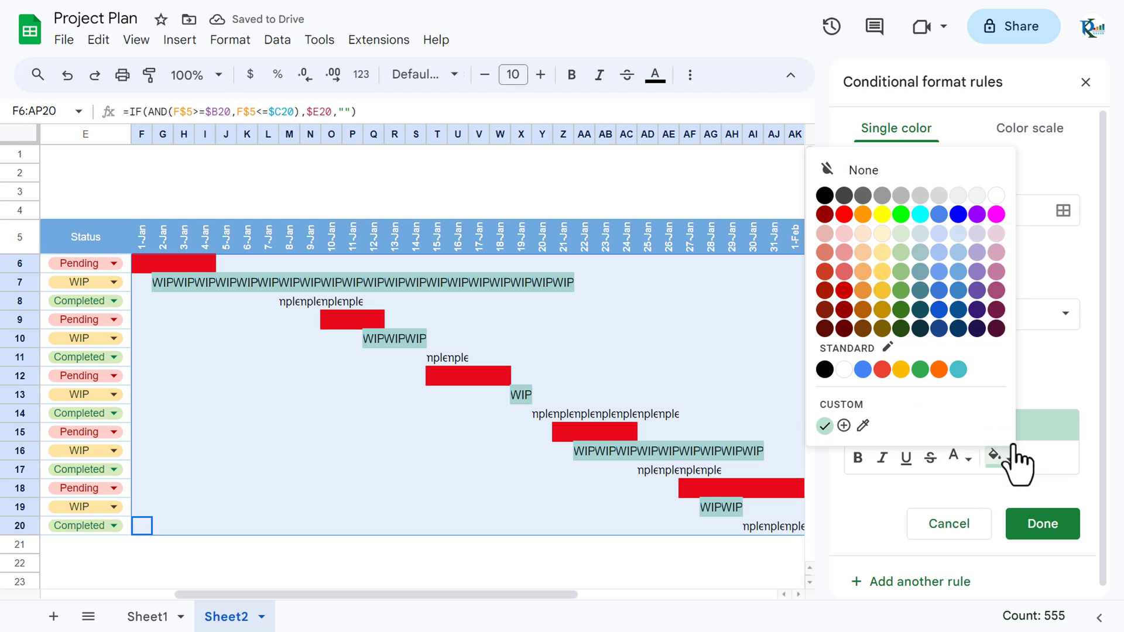
{"action": "left_click", "coordinate": [882, 272]}
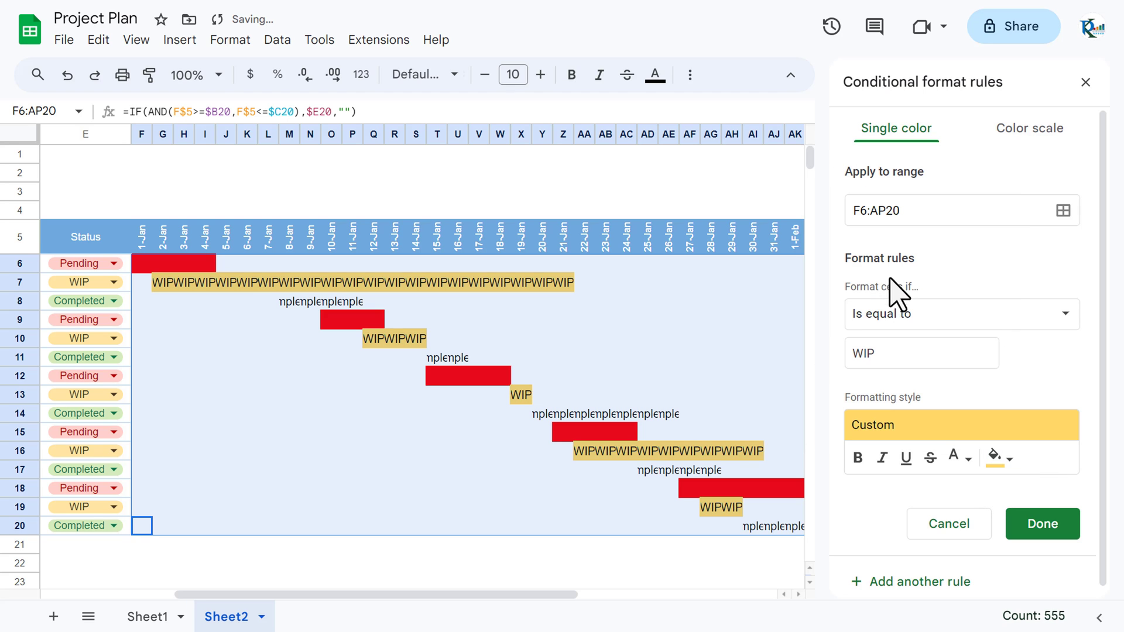
{"action": "left_click", "coordinate": [963, 459]}
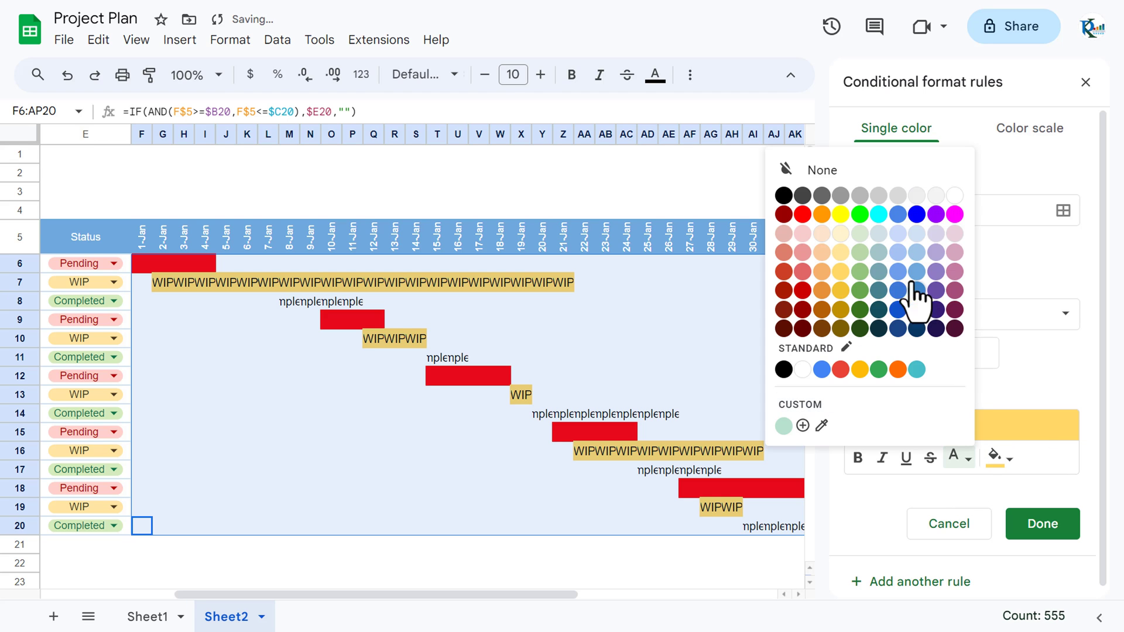
{"action": "left_click", "coordinate": [841, 271]}
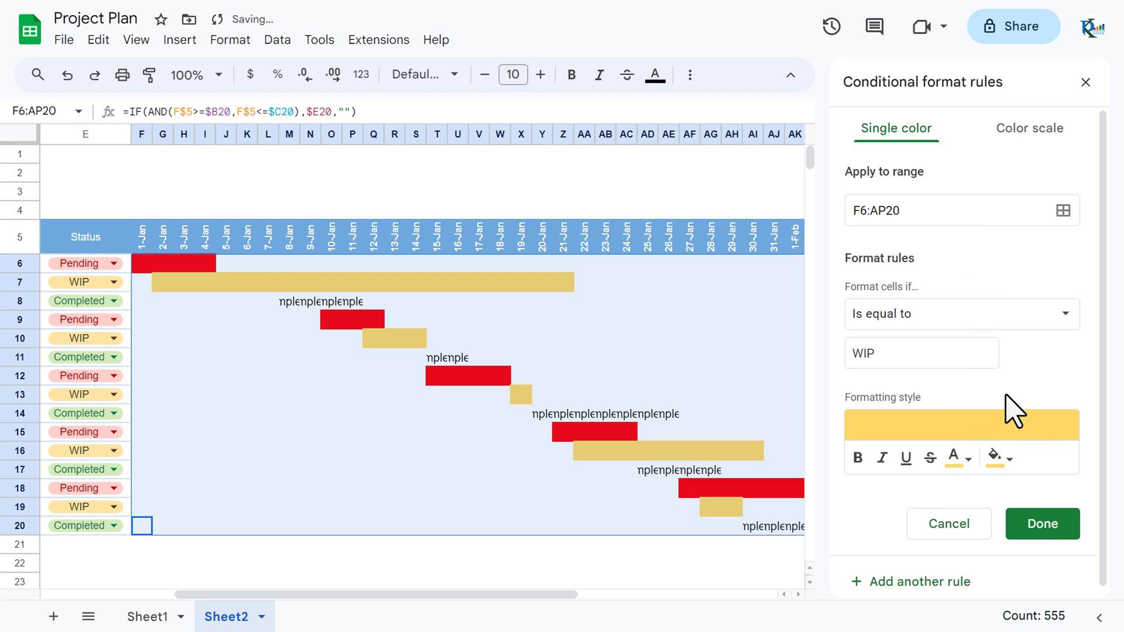
{"action": "left_click", "coordinate": [1048, 530]}
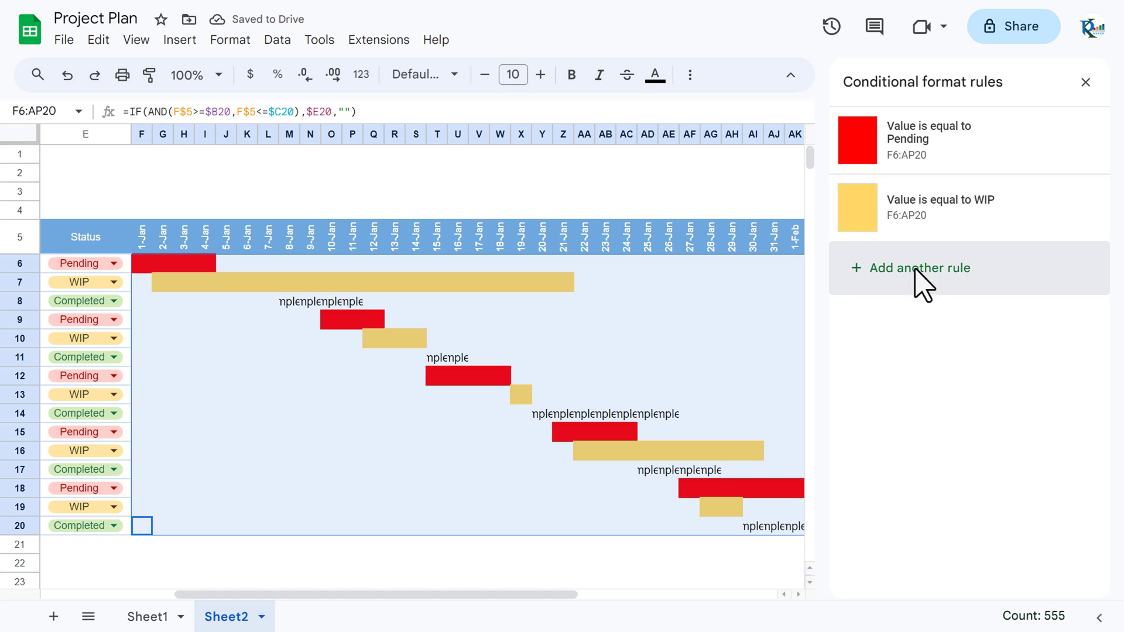
- Add a third conditional formatting rule on F6:AP20 for cells where the value is equal to Completed
{"action": "left_click", "coordinate": [924, 286]}
{"action": "left_click", "coordinate": [919, 315]}
{"action": "left_click_drag", "start_coordinate": [1017, 394], "coordinate": [1022, 492]}
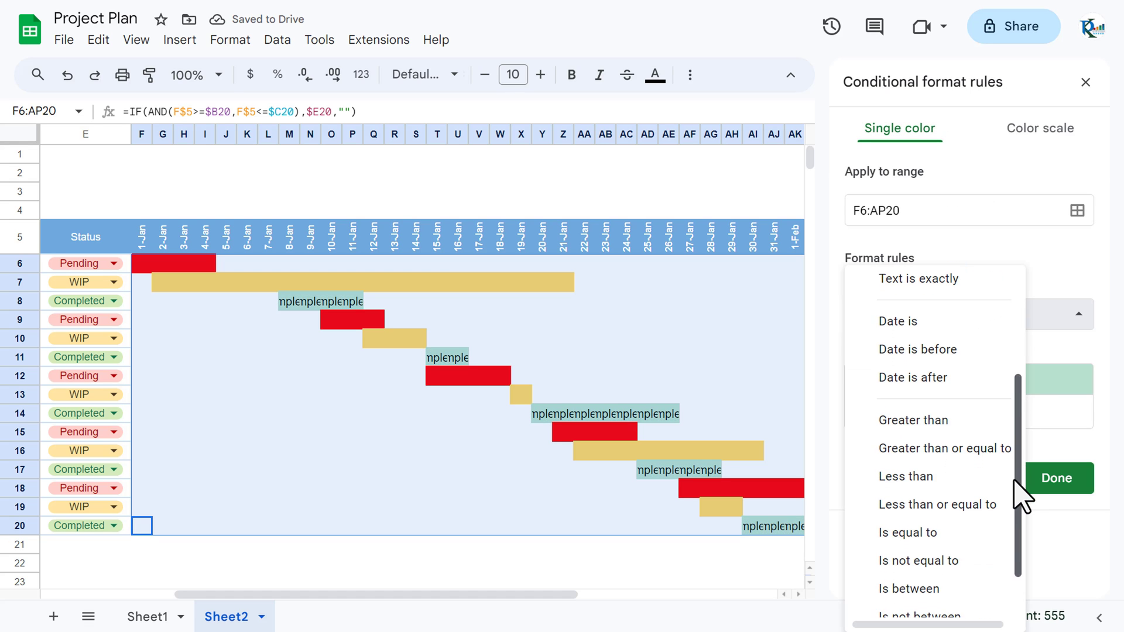
{"action": "left_click", "coordinate": [930, 530]}
{"action": "left_click", "coordinate": [906, 353]}
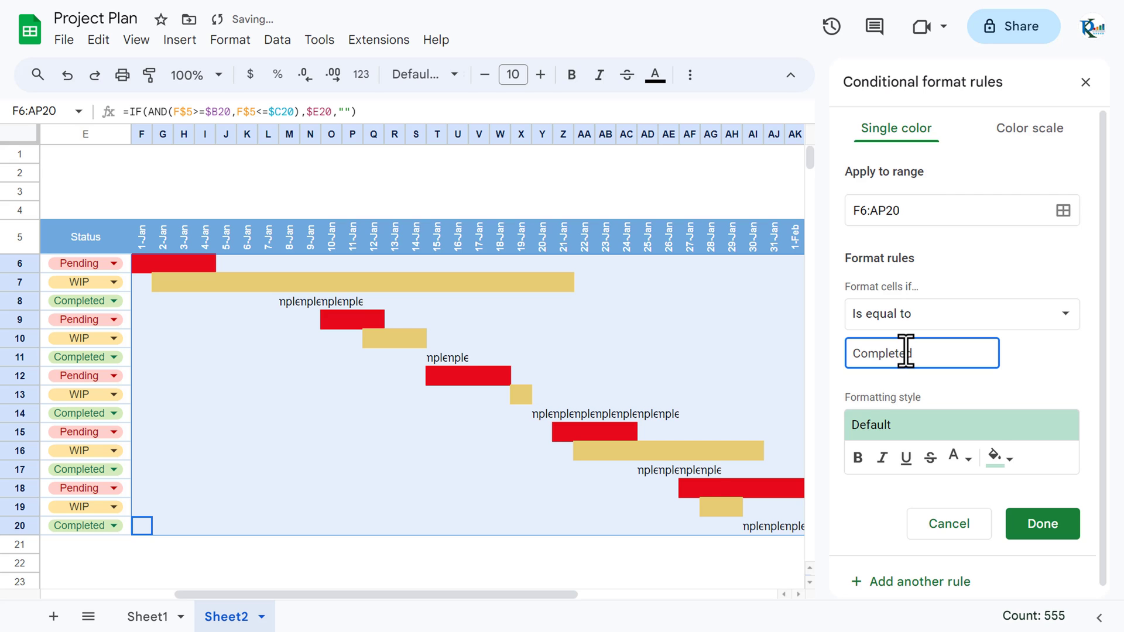
- Set both the fill color and the text color of the Completed rule to green, save it and close the conditional formatting rules
{"action": "left_click", "coordinate": [998, 456]}
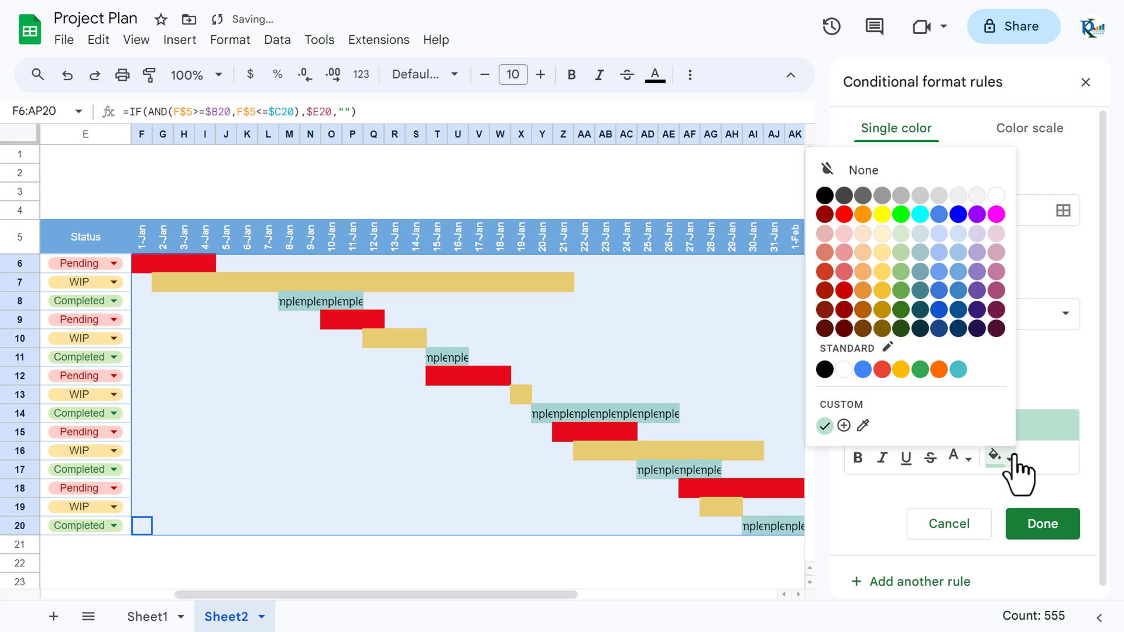
{"action": "left_click", "coordinate": [904, 291]}
{"action": "left_click", "coordinate": [970, 457]}
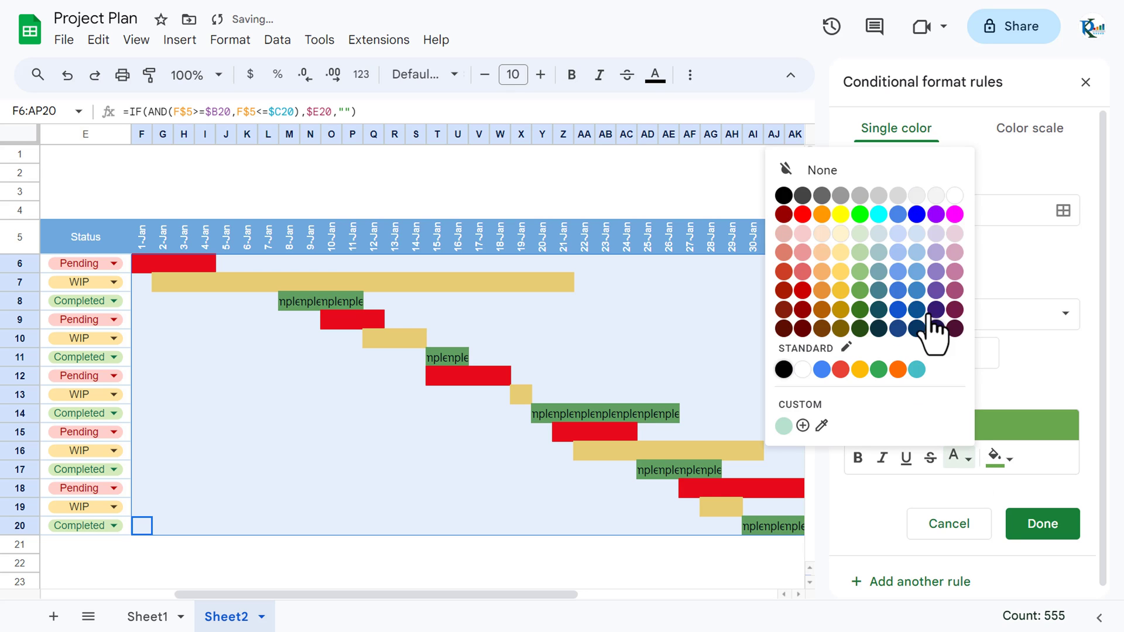
{"action": "left_click", "coordinate": [863, 293]}
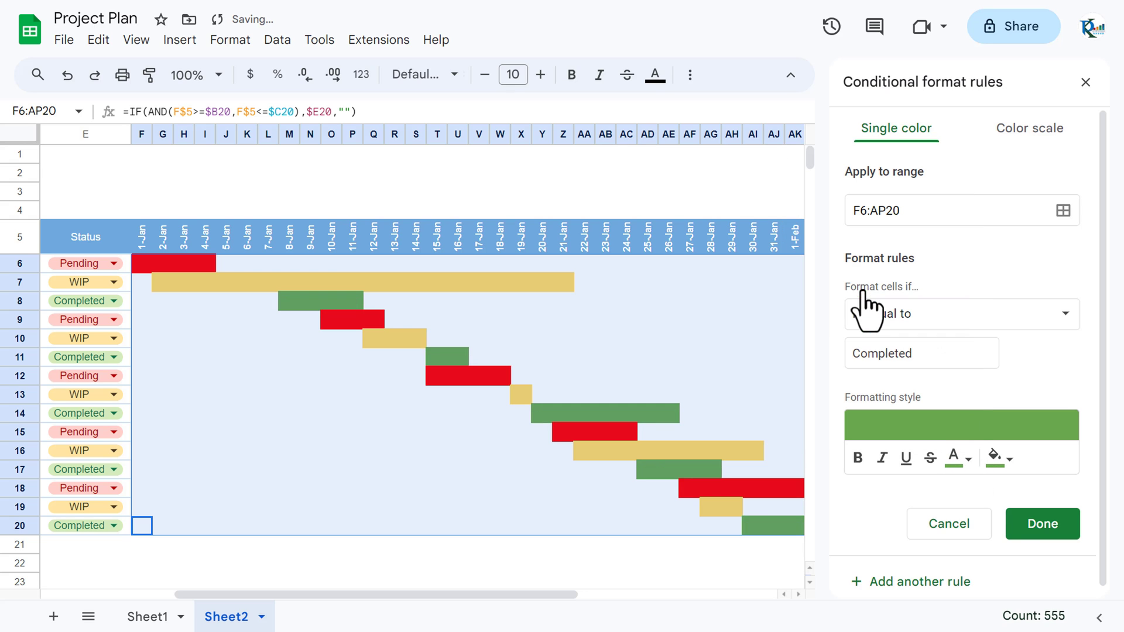
{"action": "left_click", "coordinate": [1043, 524]}
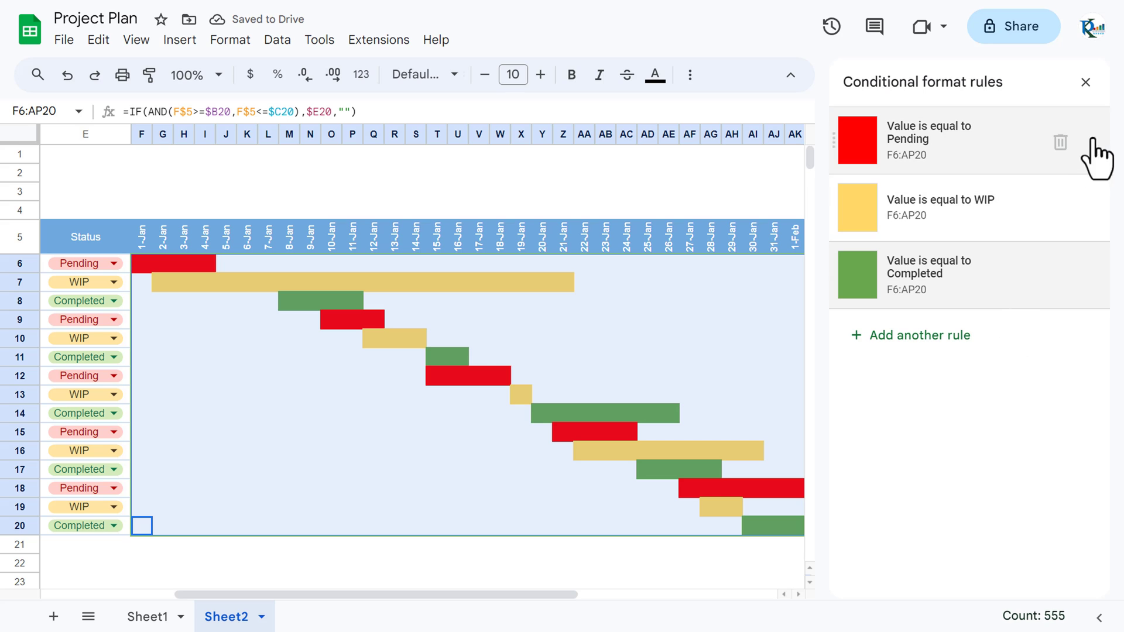
{"action": "left_click", "coordinate": [1085, 82]}
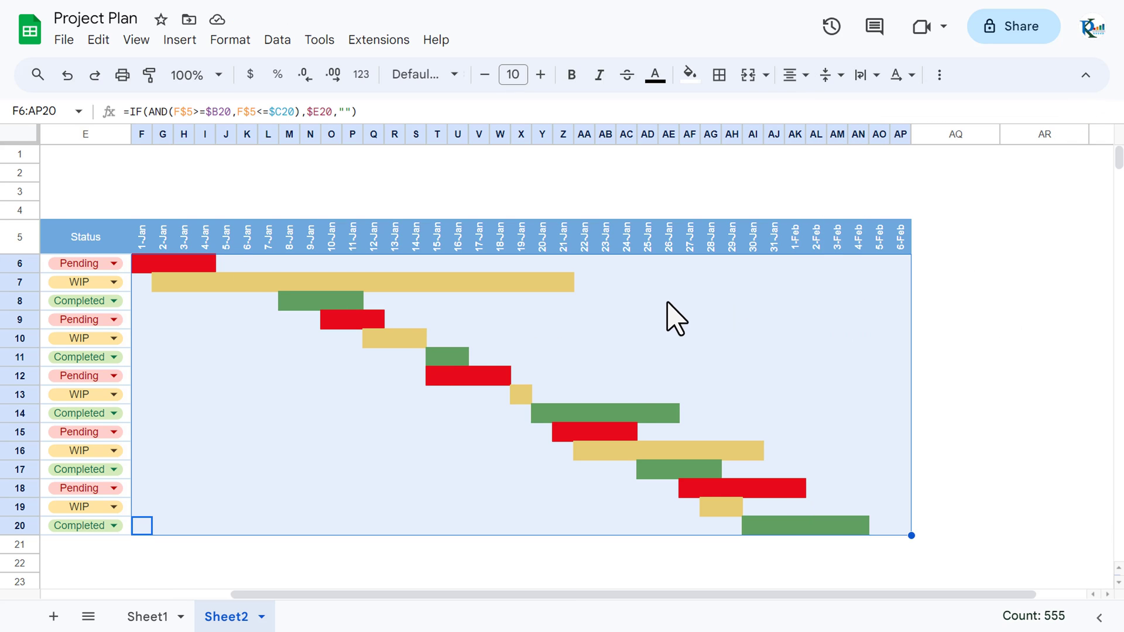
- Apply an outer border around the timeline range F6:AP20
{"action": "left_click", "coordinate": [722, 78]}
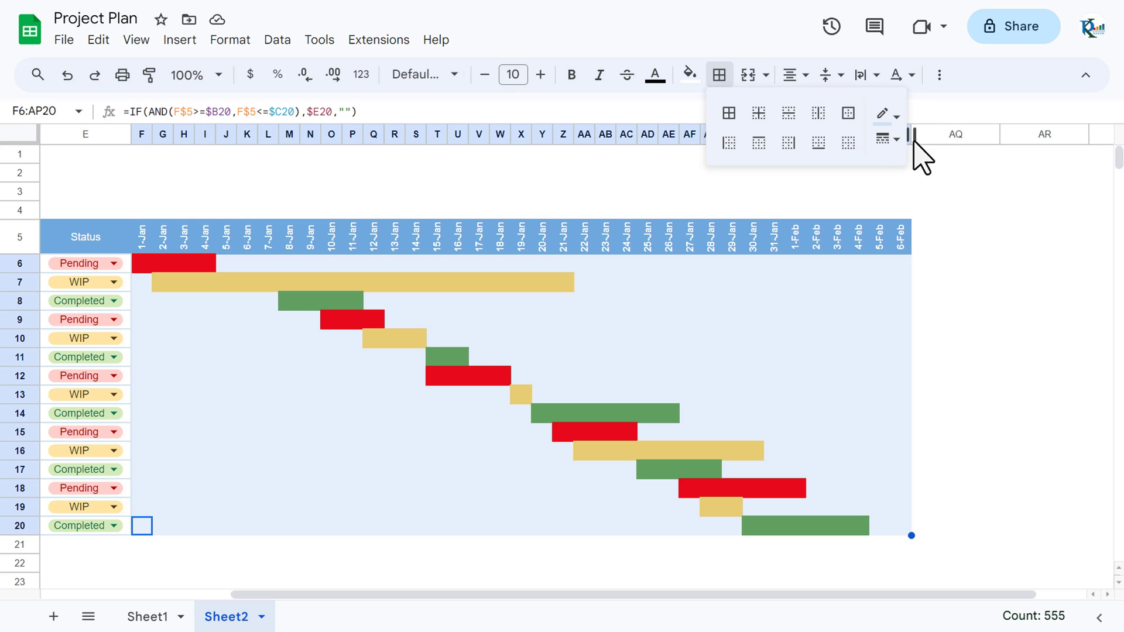
{"action": "left_click", "coordinate": [848, 113]}
{"action": "left_click", "coordinate": [648, 244]}
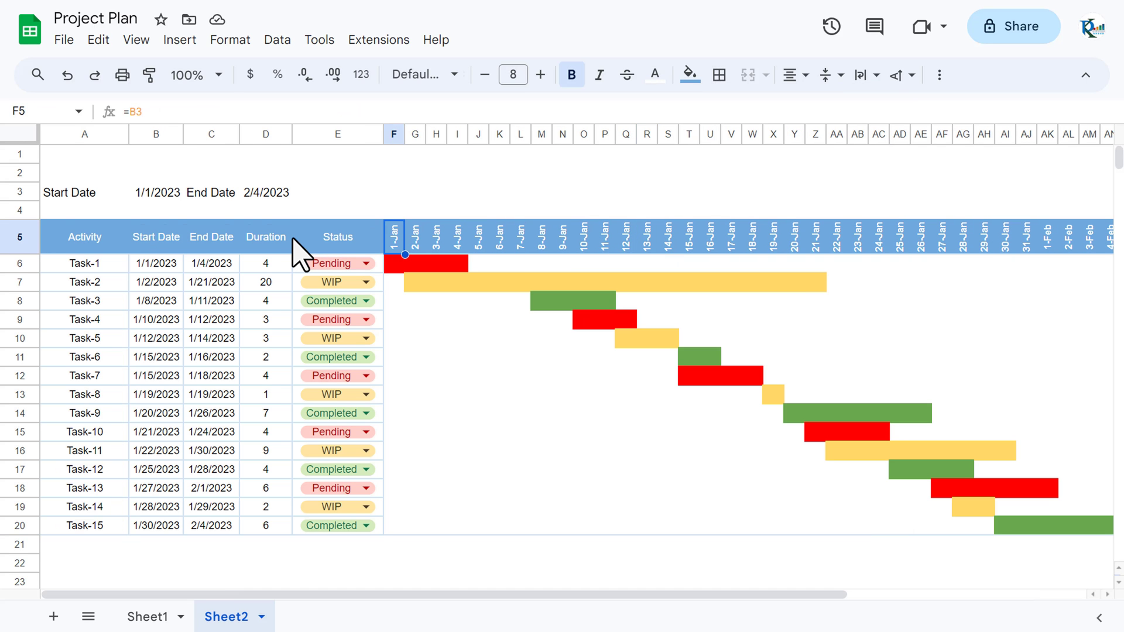
- Format the Start Date label in A3 with a dark blue fill and white text
{"action": "key", "text": "Right"}
{"action": "key", "text": "Home"}
{"action": "key", "text": "Up"}
{"action": "key", "text": "Up"}
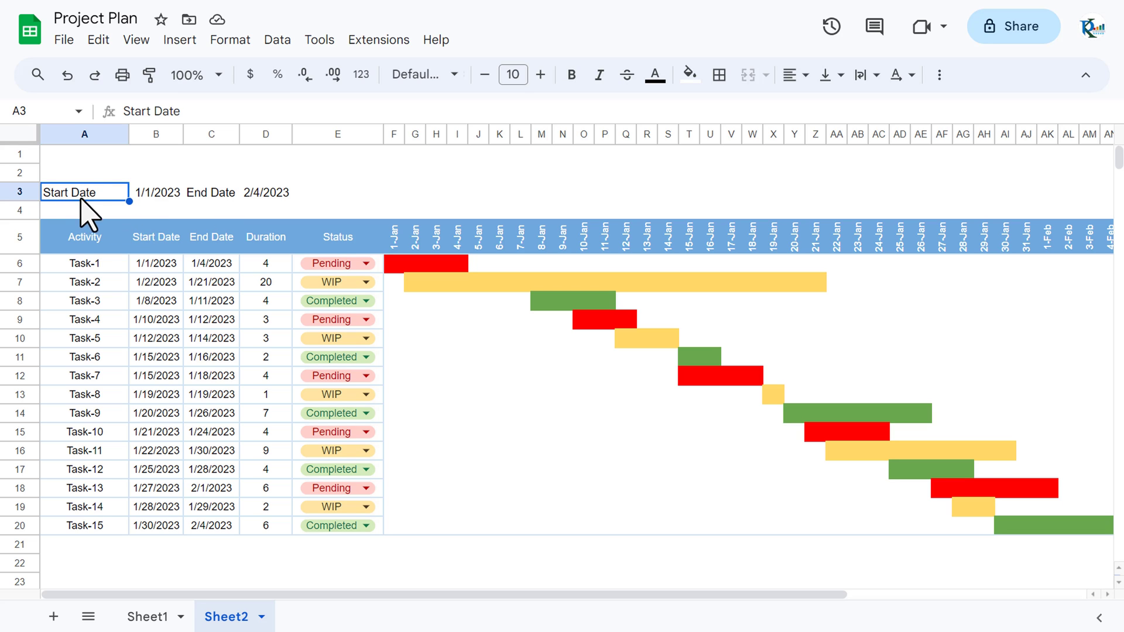
{"action": "left_click", "coordinate": [691, 74]}
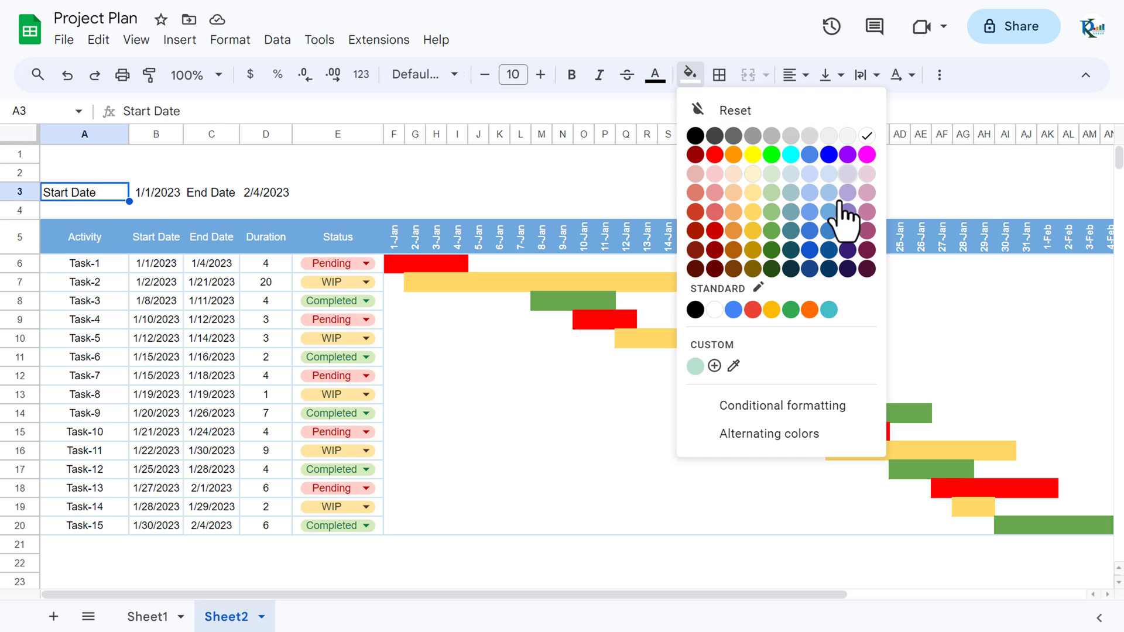
{"action": "left_click", "coordinate": [810, 231]}
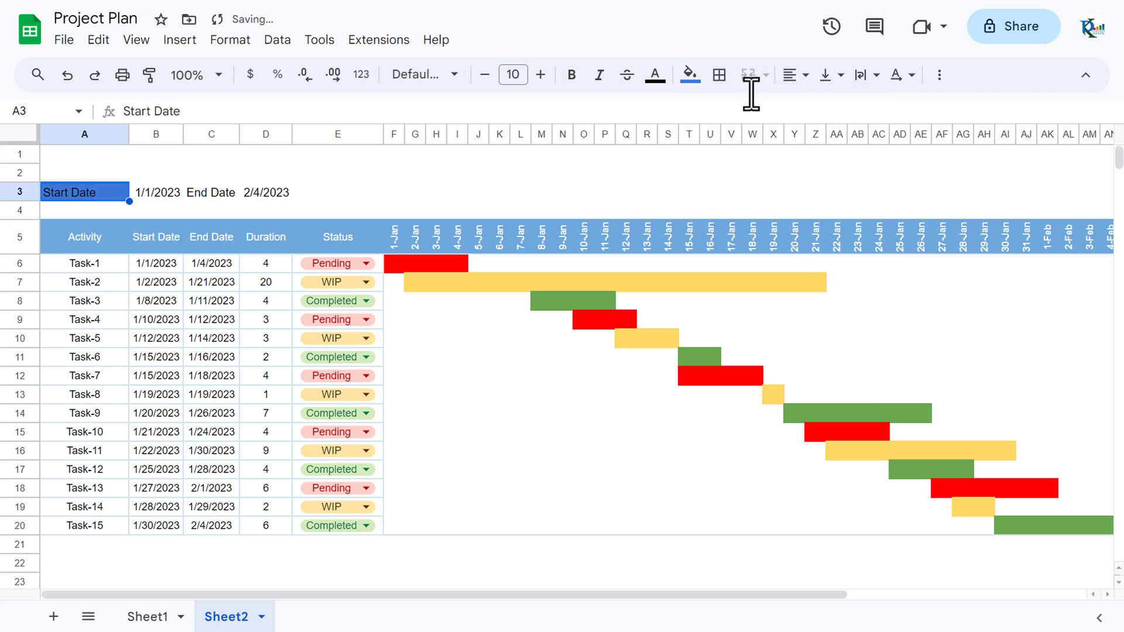
{"action": "left_click", "coordinate": [657, 78]}
{"action": "left_click", "coordinate": [832, 138]}
- Fill the start date value cell B3 with light blue
{"action": "left_click", "coordinate": [163, 193]}
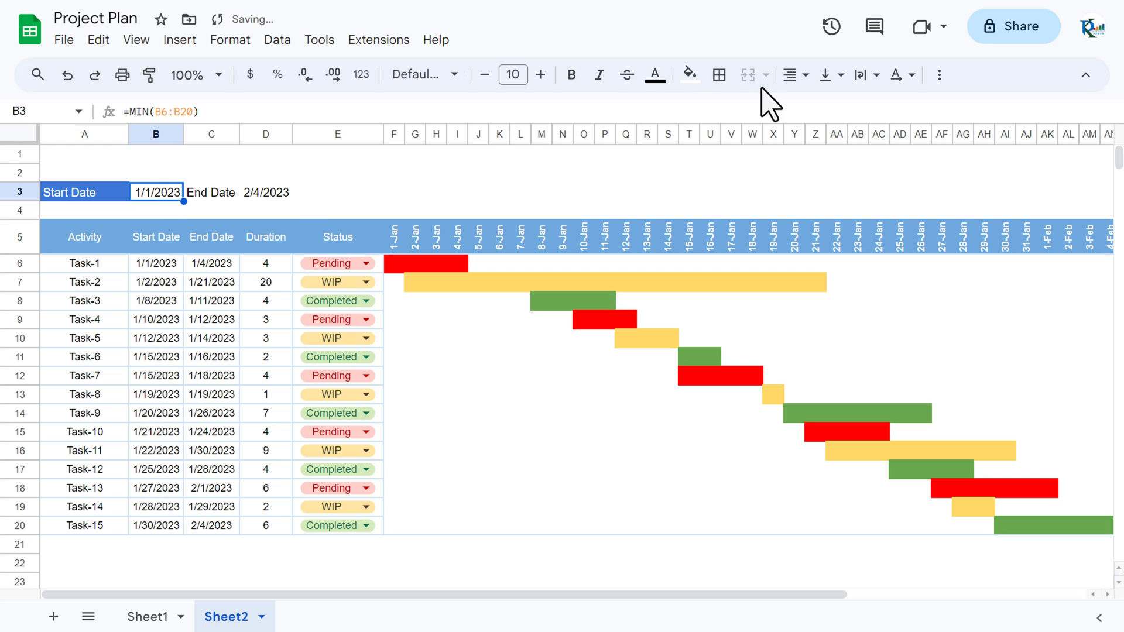
{"action": "left_click", "coordinate": [691, 75]}
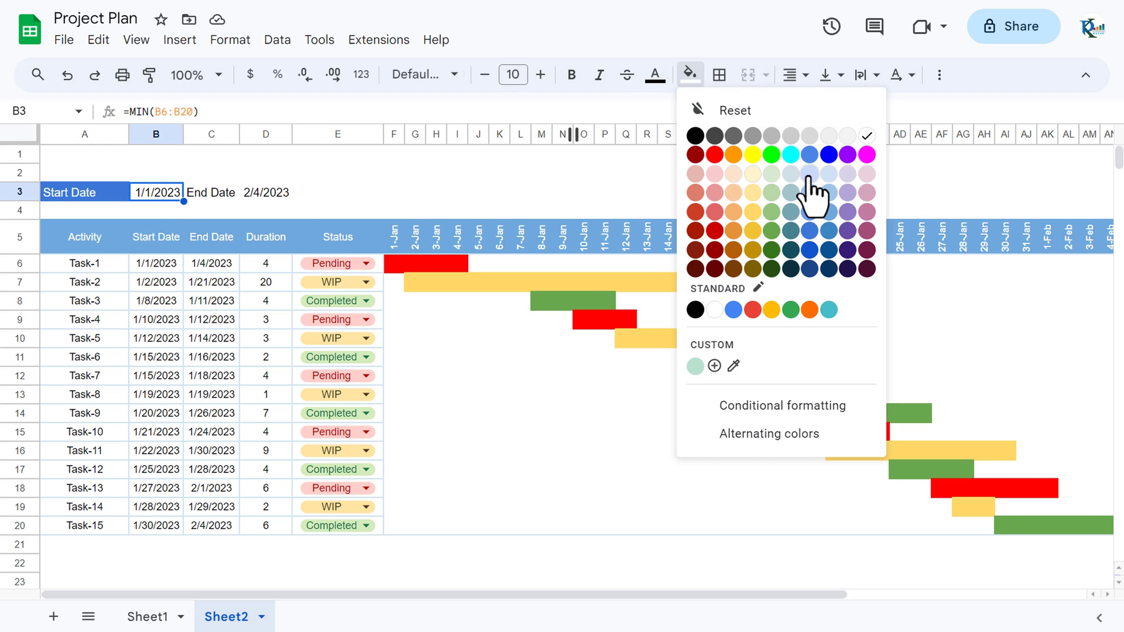
{"action": "left_click", "coordinate": [808, 175]}
- Copy the formatting of A3:B3 onto the End Date label and value in C3:D3
{"action": "left_click", "coordinate": [205, 194]}
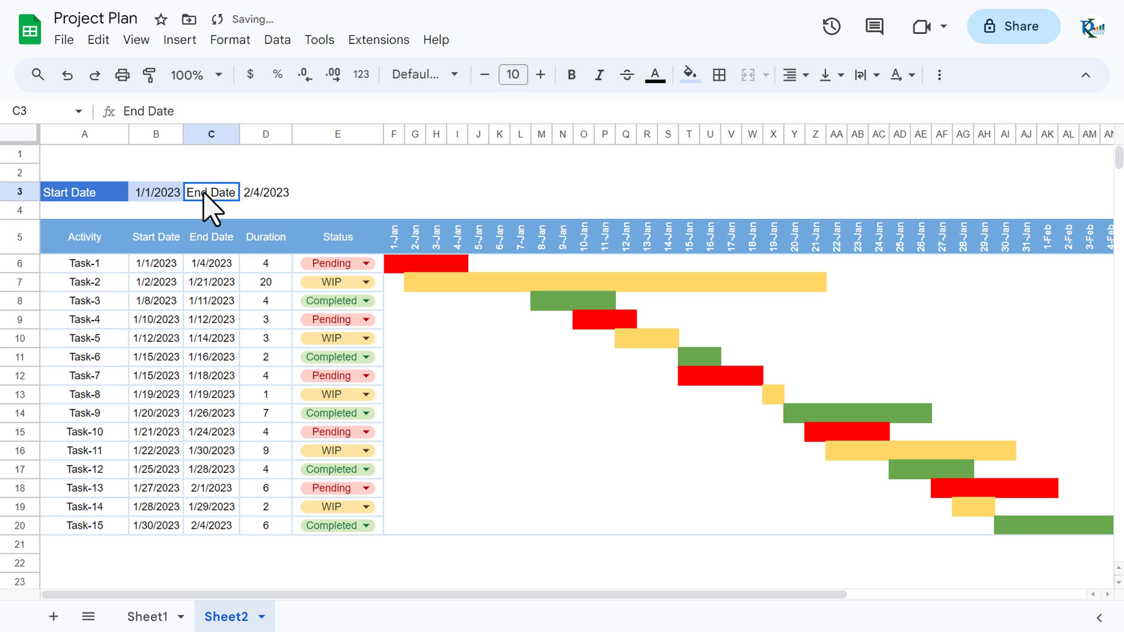
{"action": "left_click", "coordinate": [105, 197]}
{"action": "left_click", "coordinate": [155, 199], "text": "shift"}
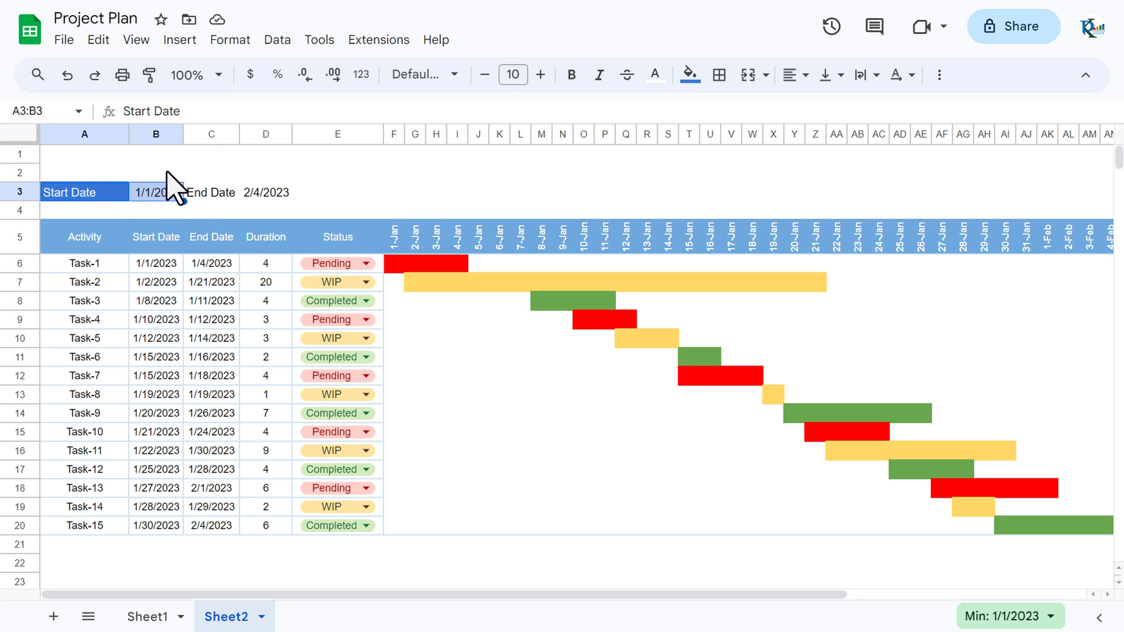
{"action": "left_click", "coordinate": [150, 75]}
{"action": "left_click", "coordinate": [208, 193]}
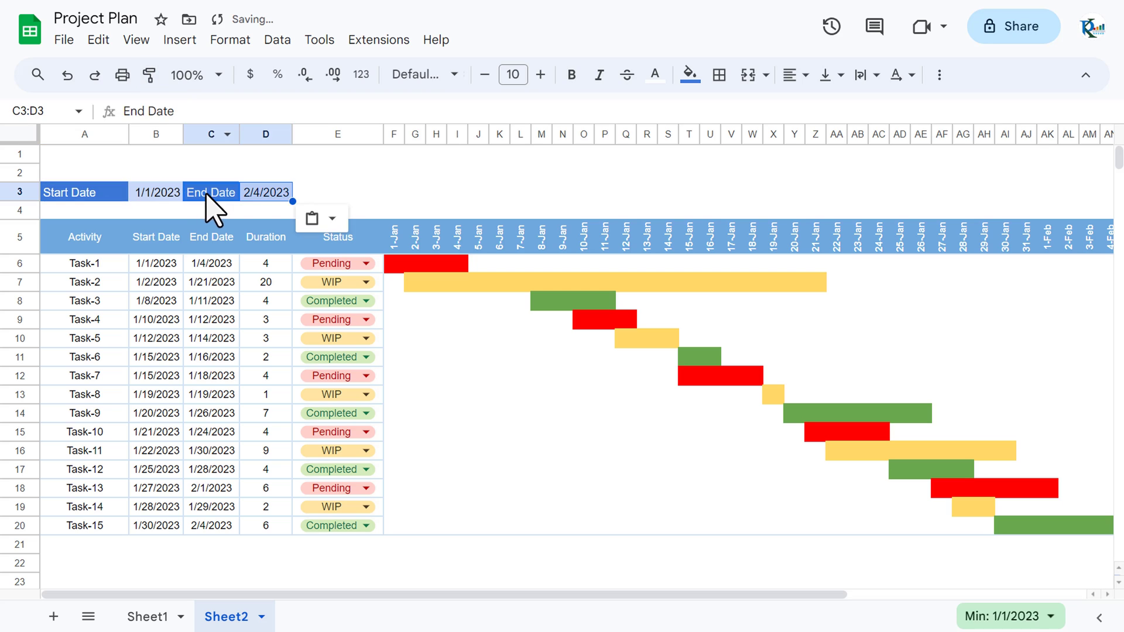
{"action": "left_click", "coordinate": [358, 174]}
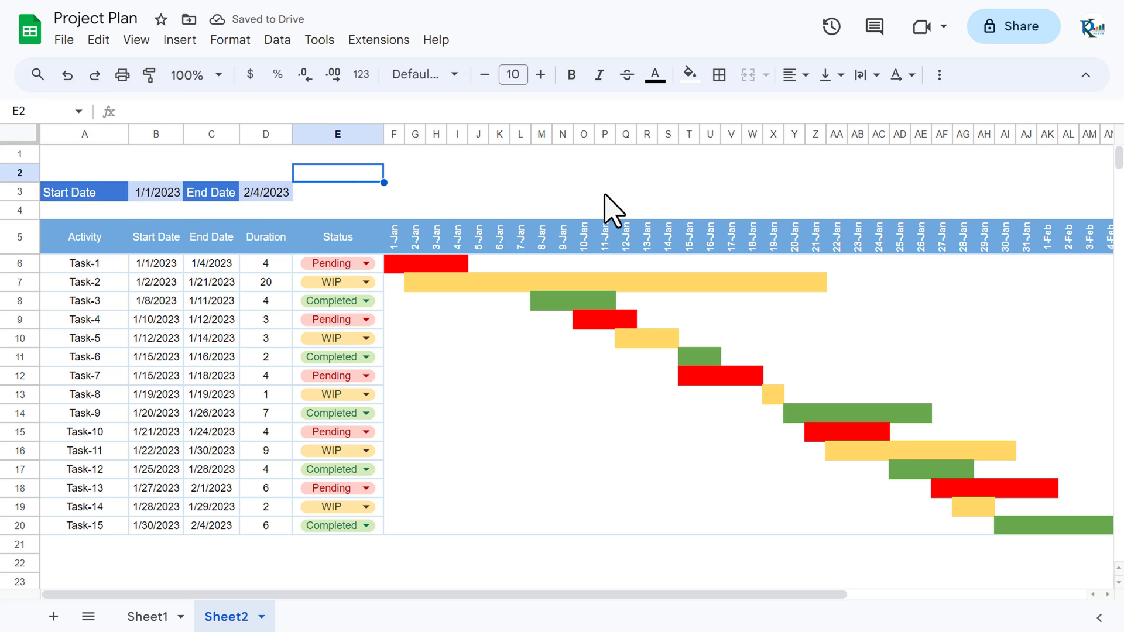
- Merge the cells A1:AP1 in the first row across the full width of the plan
{"action": "left_click", "coordinate": [88, 154]}
{"action": "key", "text": "shift+Right"}
{"action": "key", "text": "shift+Right"}
{"action": "key", "text": "shift+Right"}
{"action": "key", "text": "shift+Right"}
{"action": "key", "text": "shift+Right"}
{"action": "key", "text": "shift+Right"}
{"action": "key", "text": "shift+Right"}
{"action": "key", "text": "shift+Right"}
{"action": "key", "text": "shift+Right"}
{"action": "key", "text": "shift+Right"}
{"action": "key", "text": "shift+Right"}
{"action": "key", "text": "shift+Right"}
{"action": "key", "text": "shift+Right"}
{"action": "key", "text": "shift+Right"}
{"action": "key", "text": "shift+Right"}
{"action": "key", "text": "shift+Right"}
{"action": "key", "text": "shift+Right"}
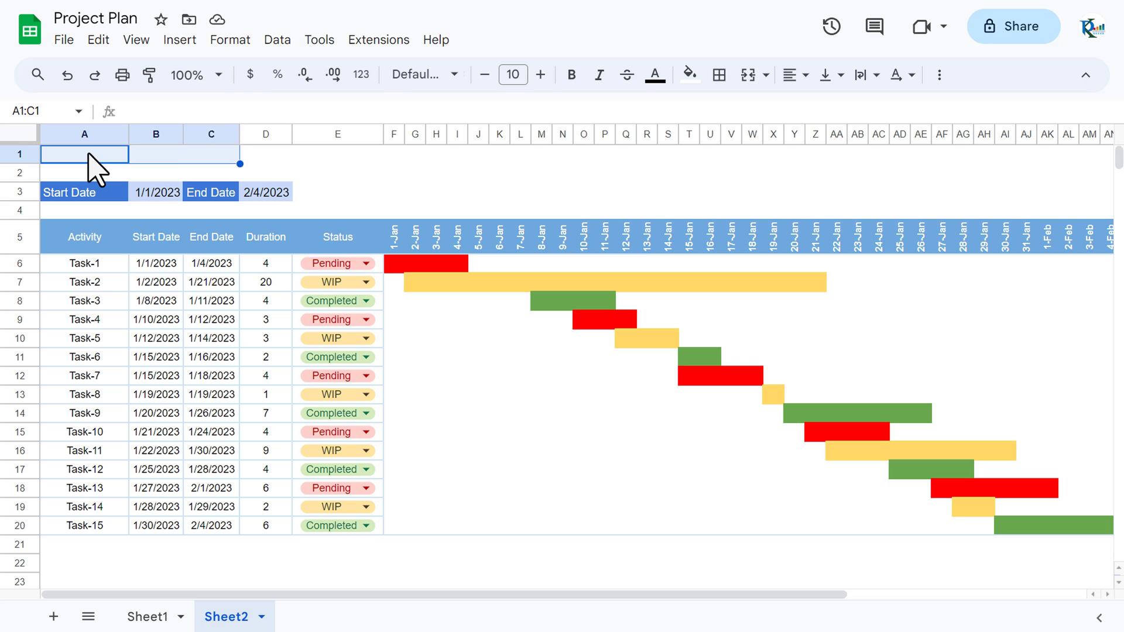
{"action": "key", "text": "shift+Right"}
{"action": "key", "text": "shift+Right"}
{"action": "key", "text": "shift+Right"}
{"action": "key", "text": "shift+Right"}
{"action": "key", "text": "shift+Right"}
{"action": "key", "text": "shift+Right"}
{"action": "key", "text": "shift+Right"}
{"action": "key", "text": "shift+Right"}
{"action": "key", "text": "shift+Right"}
{"action": "key", "text": "shift+Right"}
{"action": "key", "text": "shift+Right"}
{"action": "key", "text": "shift+Right"}
{"action": "key", "text": "shift+Right"}
{"action": "key", "text": "shift+Right"}
{"action": "key", "text": "shift+Right"}
{"action": "key", "text": "shift+Right"}
{"action": "key", "text": "shift+Right"}
{"action": "key", "text": "shift+Right"}
{"action": "key", "text": "shift+Right"}
{"action": "key", "text": "shift+Right"}
{"action": "key", "text": "shift+Left"}
{"action": "key", "text": "shift+Left"}
{"action": "key", "text": "shift+Left"}
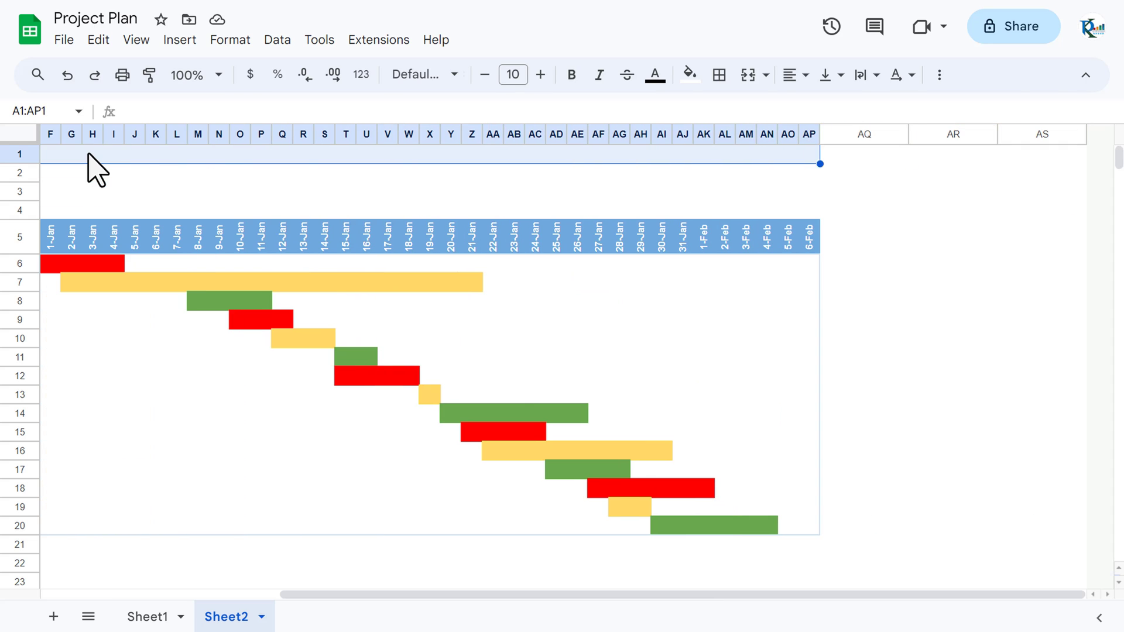
{"action": "left_click", "coordinate": [751, 84]}
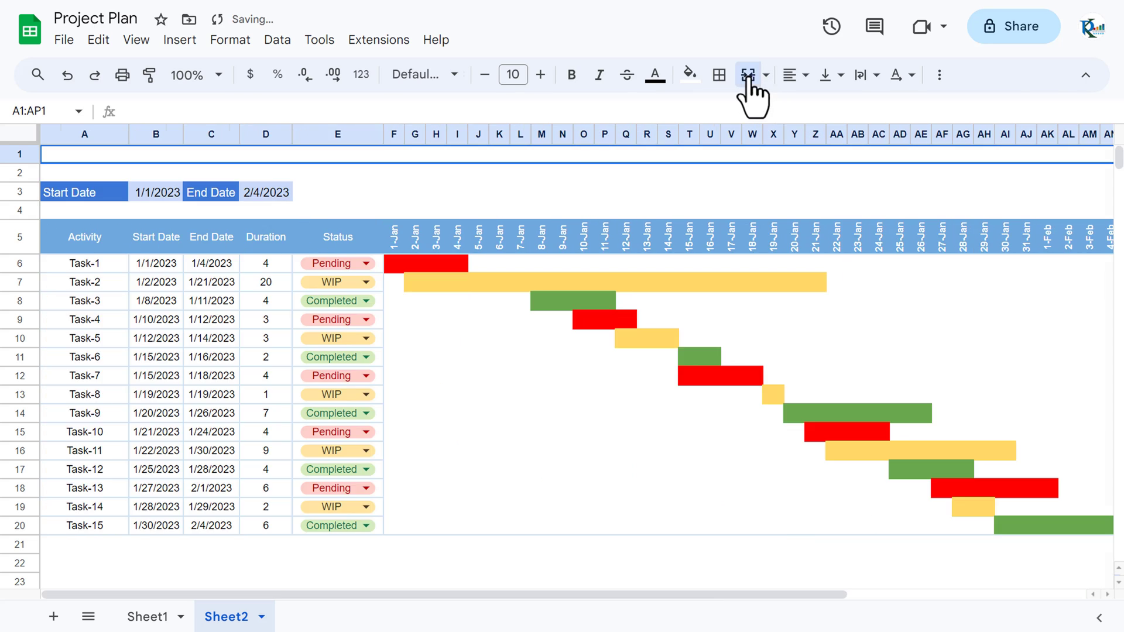
- Make row 1 about twice as tall and enter the title "Project Plan in Google Sheet" in the merged cell
{"action": "left_click_drag", "start_coordinate": [14, 164], "coordinate": [16, 185]}
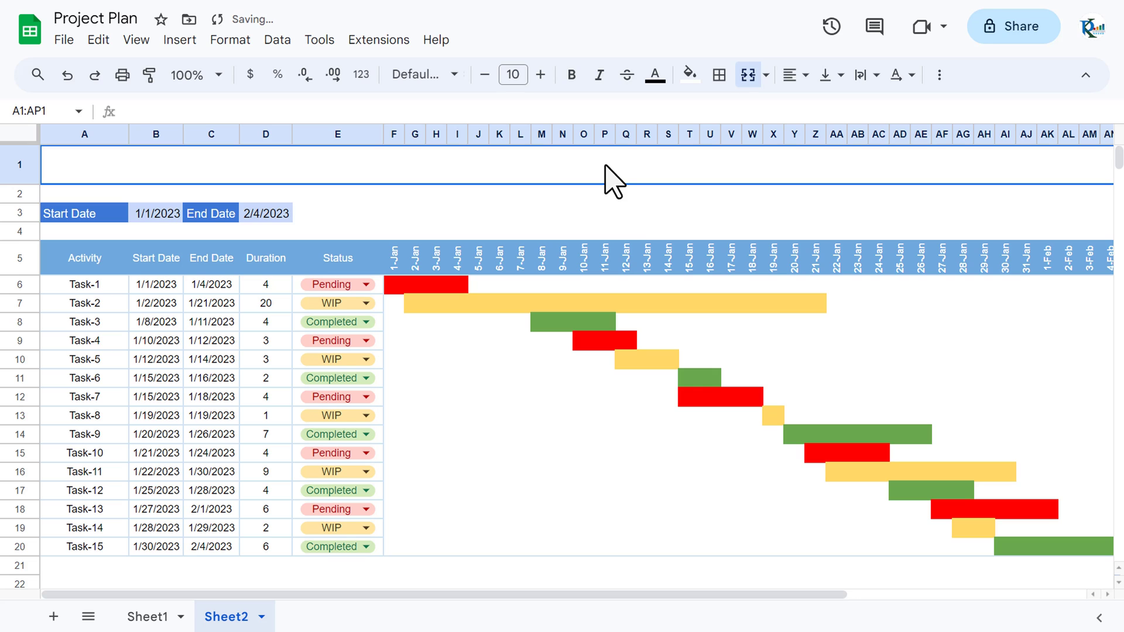
{"action": "type", "text": "P"}
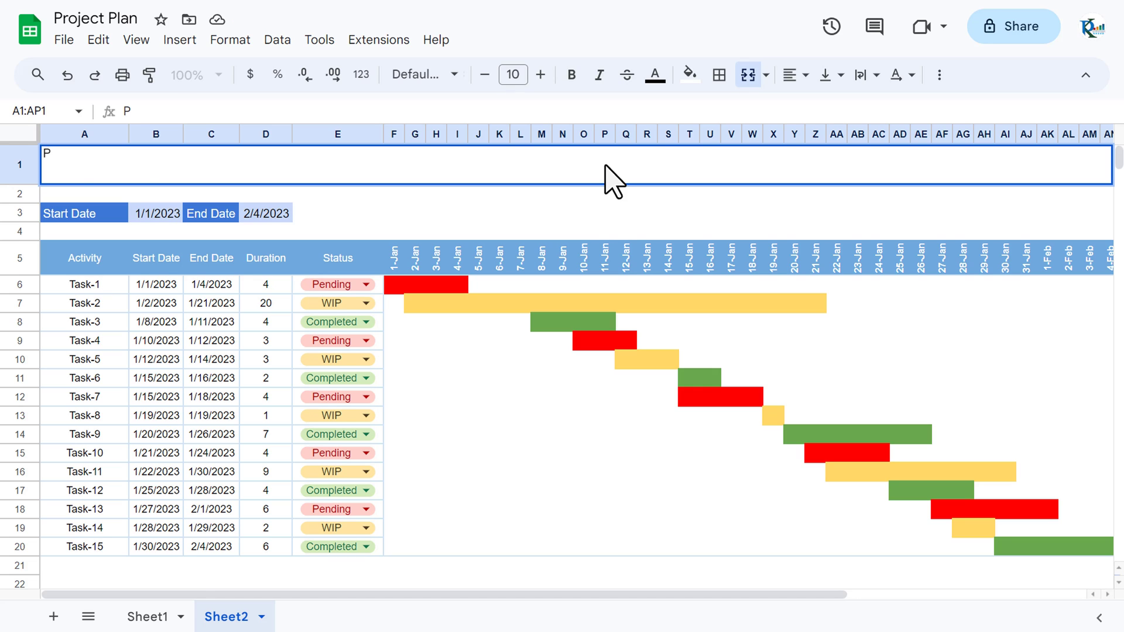
{"action": "type", "text": "roject Plan in Google Sheet"}
{"action": "key", "text": "ctrl+Return"}
- Center the title in A1:AP1 horizontally and align it vertically to the middle
{"action": "left_click", "coordinate": [791, 75]}
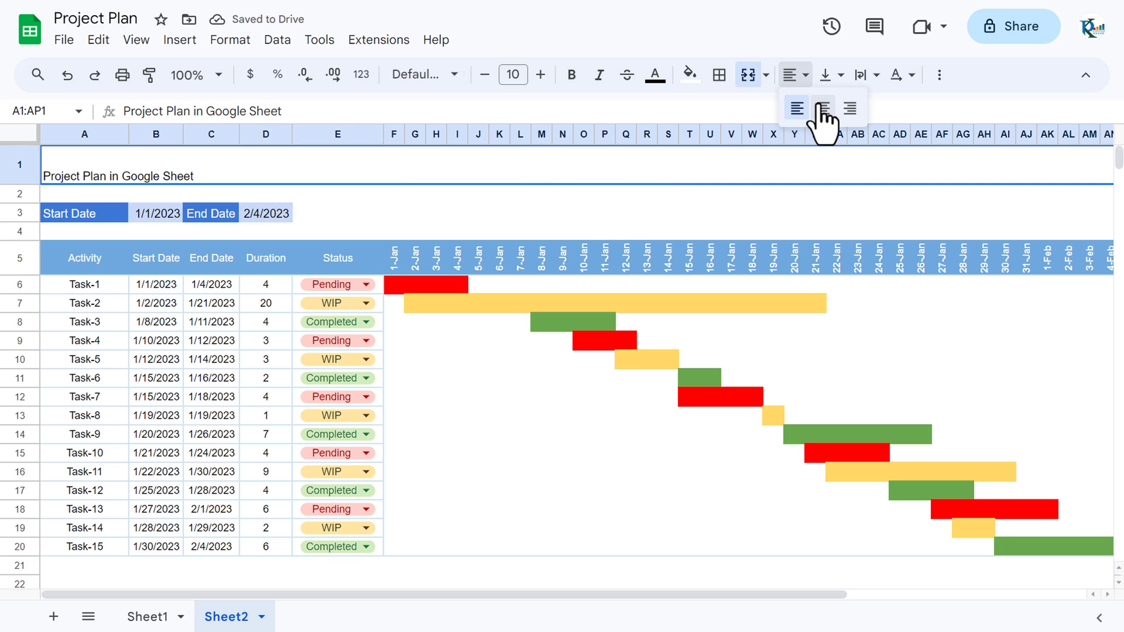
{"action": "left_click", "coordinate": [823, 108]}
{"action": "left_click", "coordinate": [834, 77]}
{"action": "left_click", "coordinate": [858, 107]}
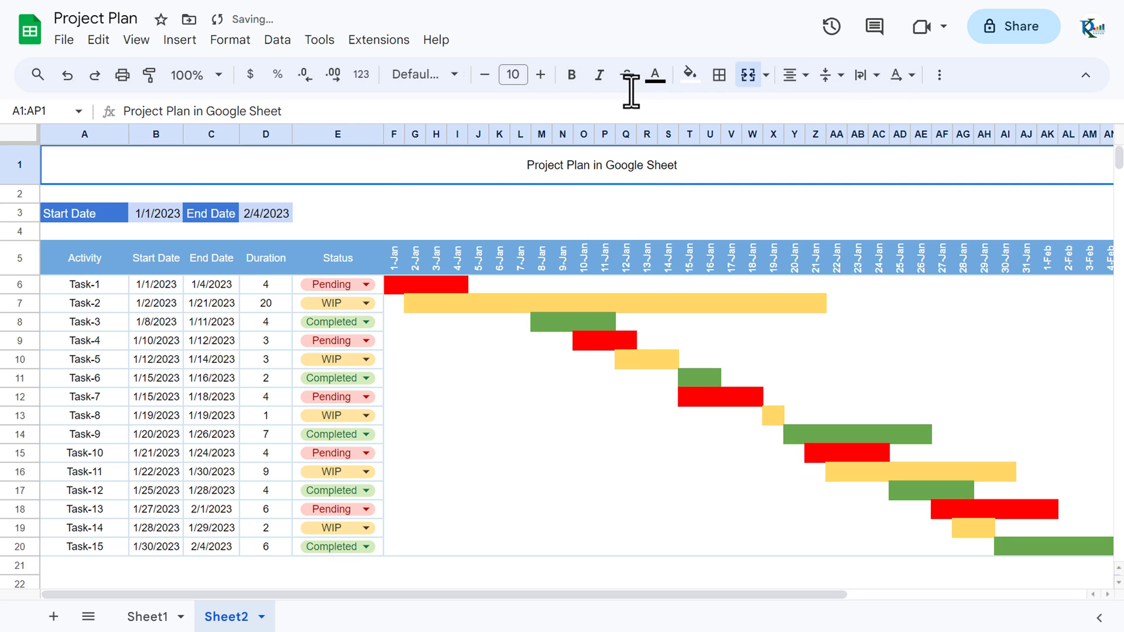
- Increase the title's font size to 16
{"action": "left_click", "coordinate": [541, 75]}
{"action": "left_click", "coordinate": [540, 75]}
{"action": "left_click", "coordinate": [540, 74]}
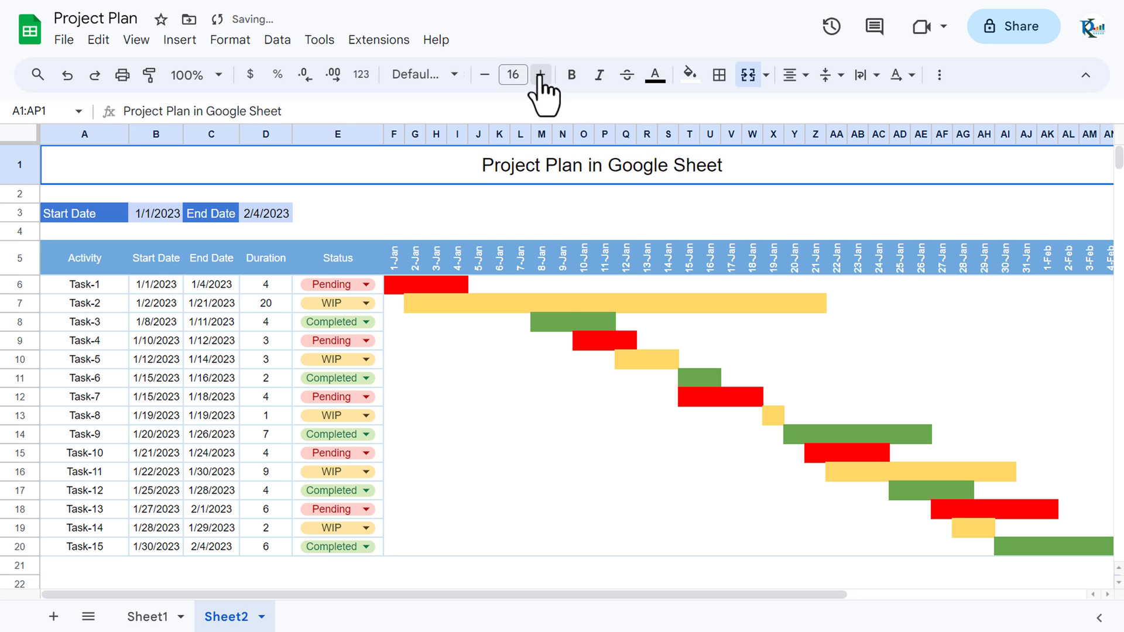
- Format the title in A1:AP1 as bold Roboto Slab at font size 18
{"action": "left_click", "coordinate": [540, 75]}
{"action": "left_click", "coordinate": [540, 74]}
{"action": "left_click", "coordinate": [457, 75]}
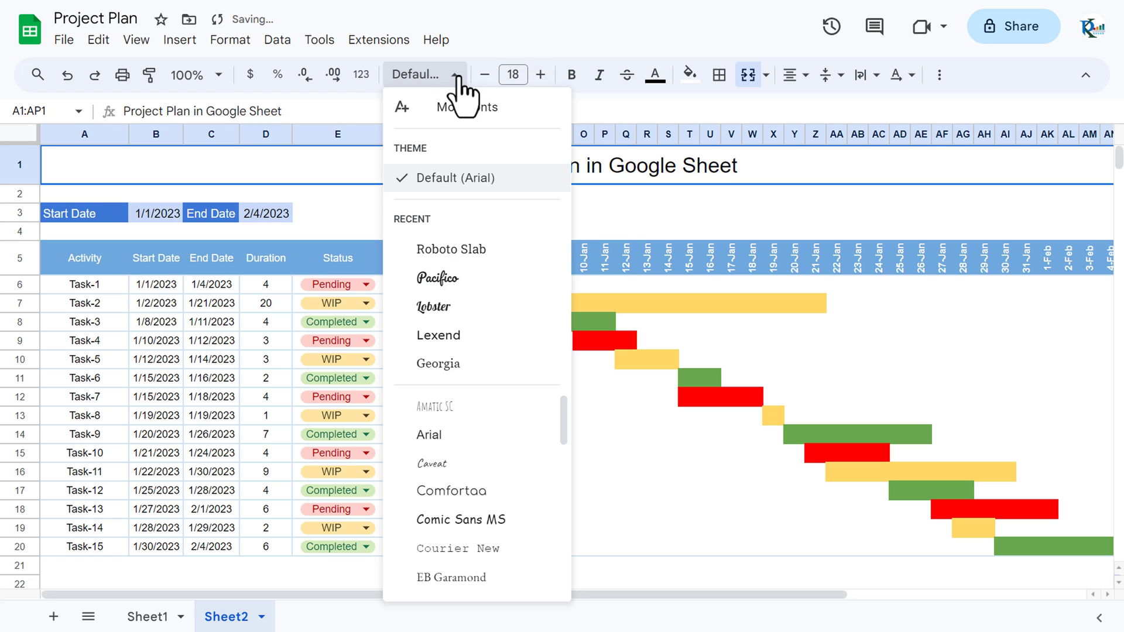
{"action": "left_click", "coordinate": [466, 251]}
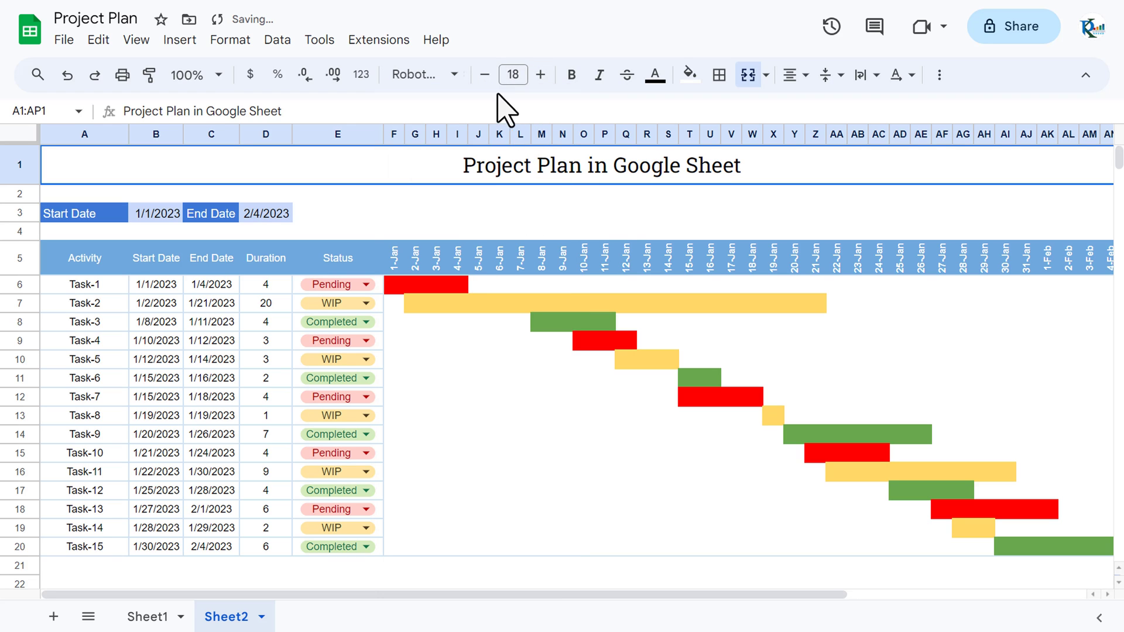
{"action": "left_click", "coordinate": [572, 75]}
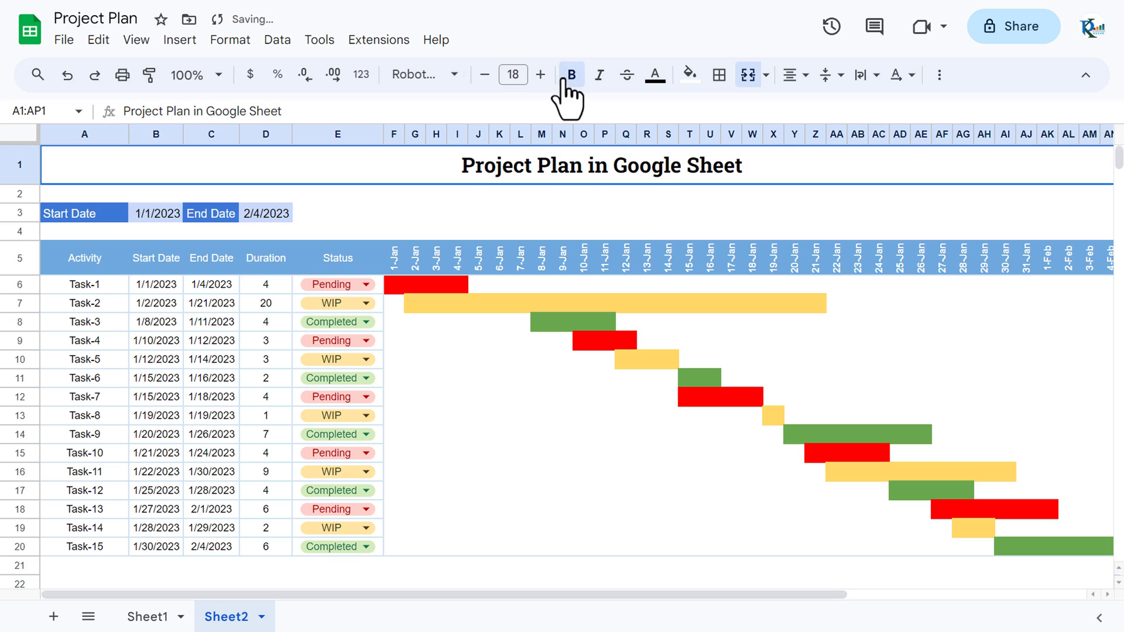
- Fill the merged title cell A1:AP1 with dark green and make its text white
{"action": "left_click", "coordinate": [690, 74]}
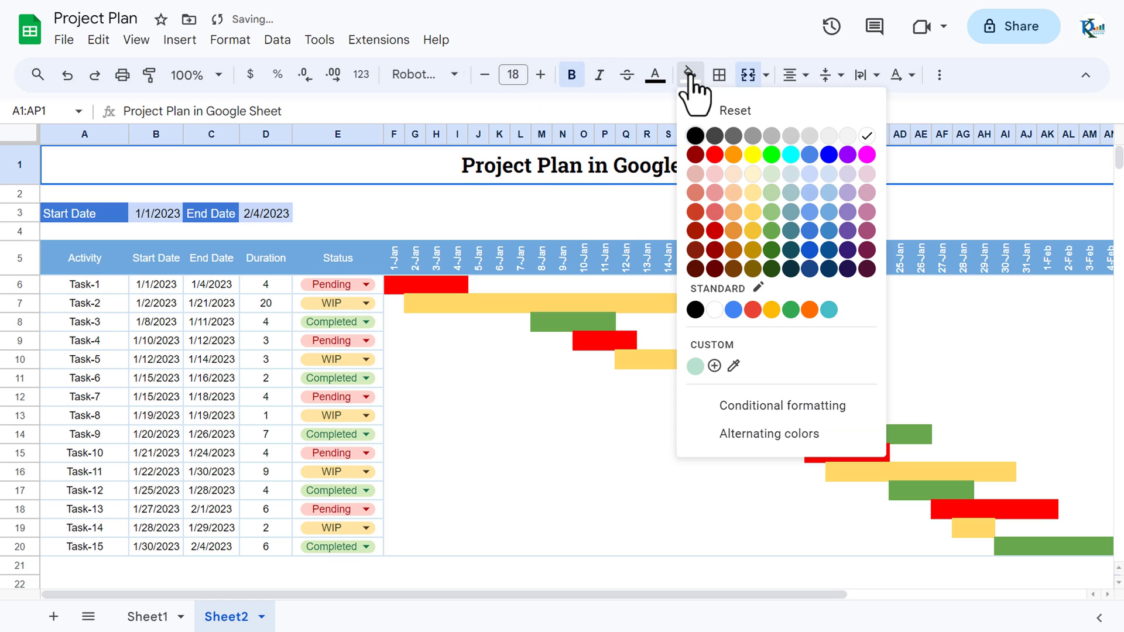
{"action": "left_click", "coordinate": [773, 252]}
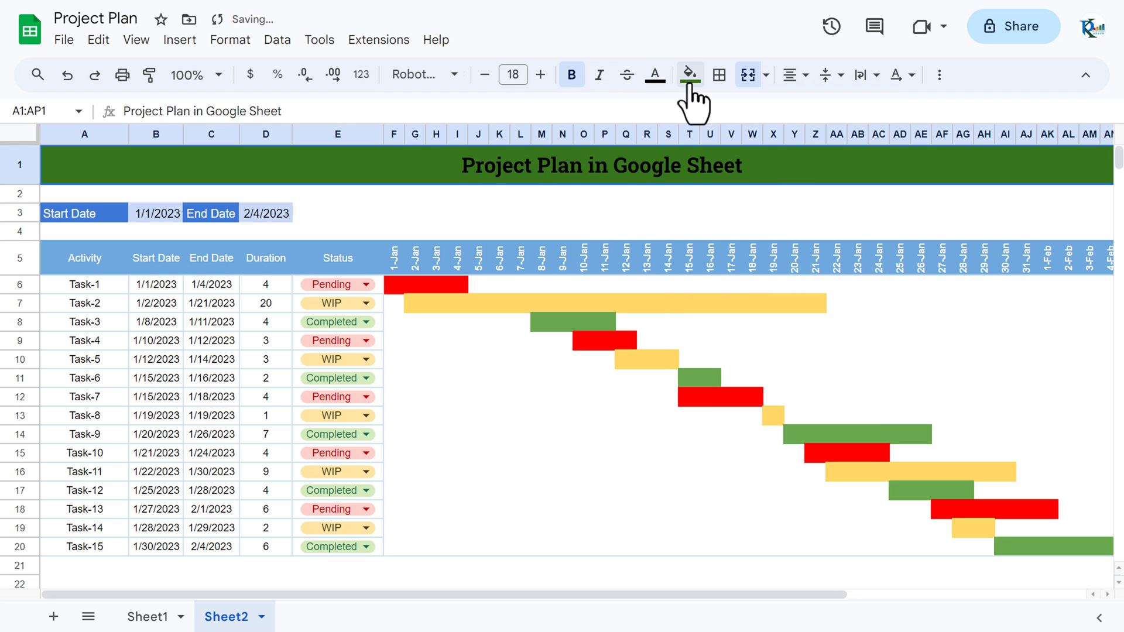
{"action": "left_click", "coordinate": [647, 76]}
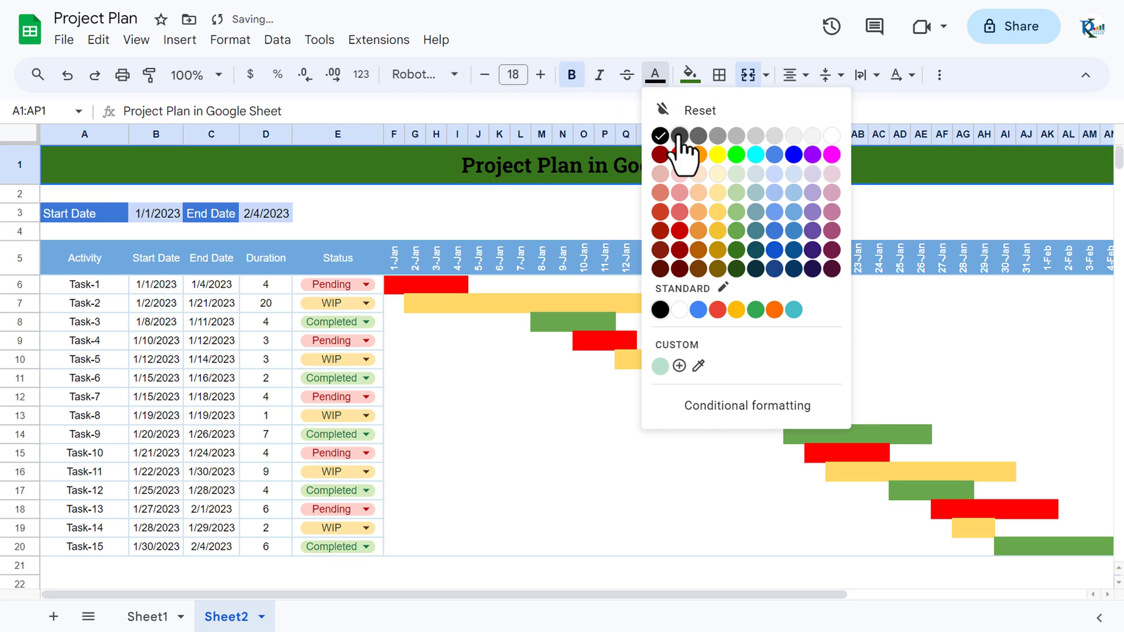
{"action": "left_click", "coordinate": [834, 136]}
{"action": "left_click", "coordinate": [773, 212]}
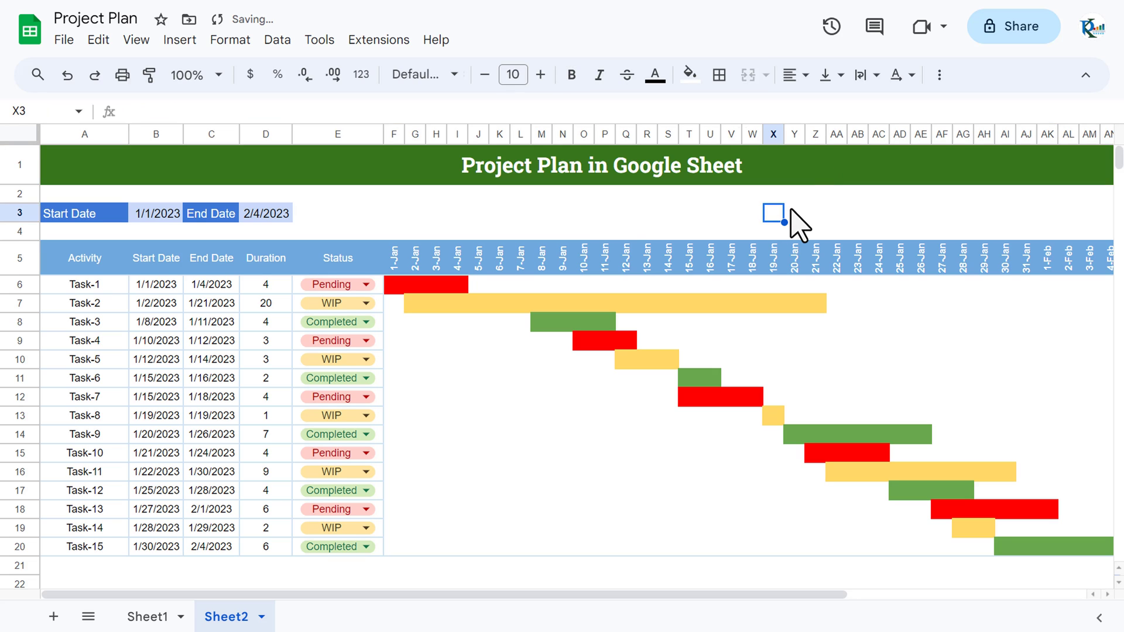
- Test the status-colored bar of Task-2 by switching its status to Pending and finally to Completed
{"action": "left_click", "coordinate": [366, 304]}
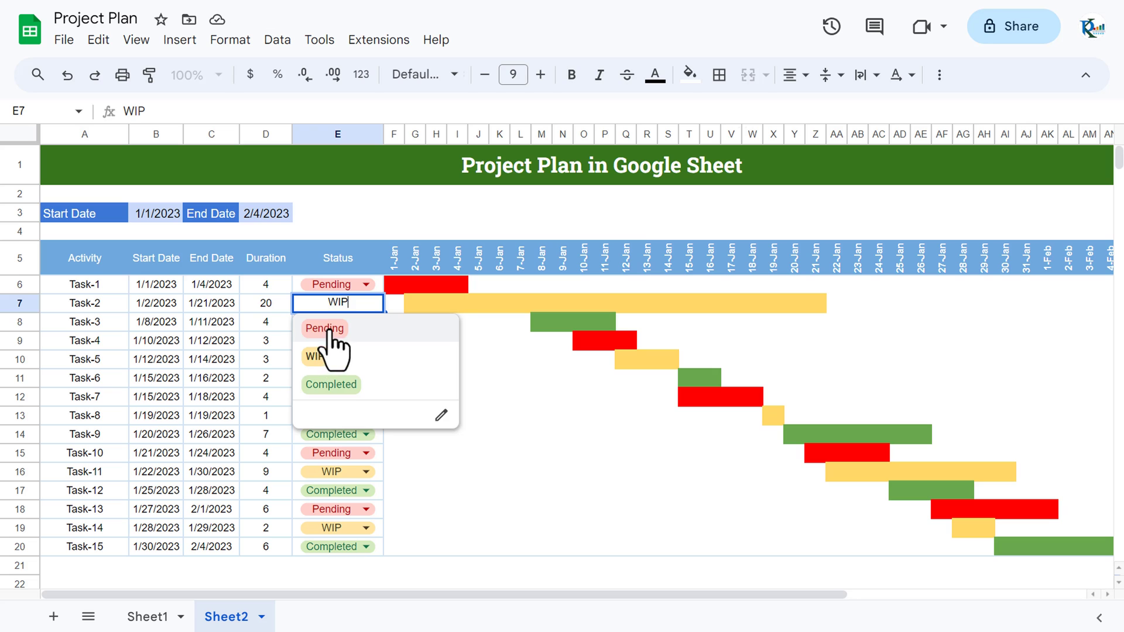
{"action": "left_click", "coordinate": [392, 329]}
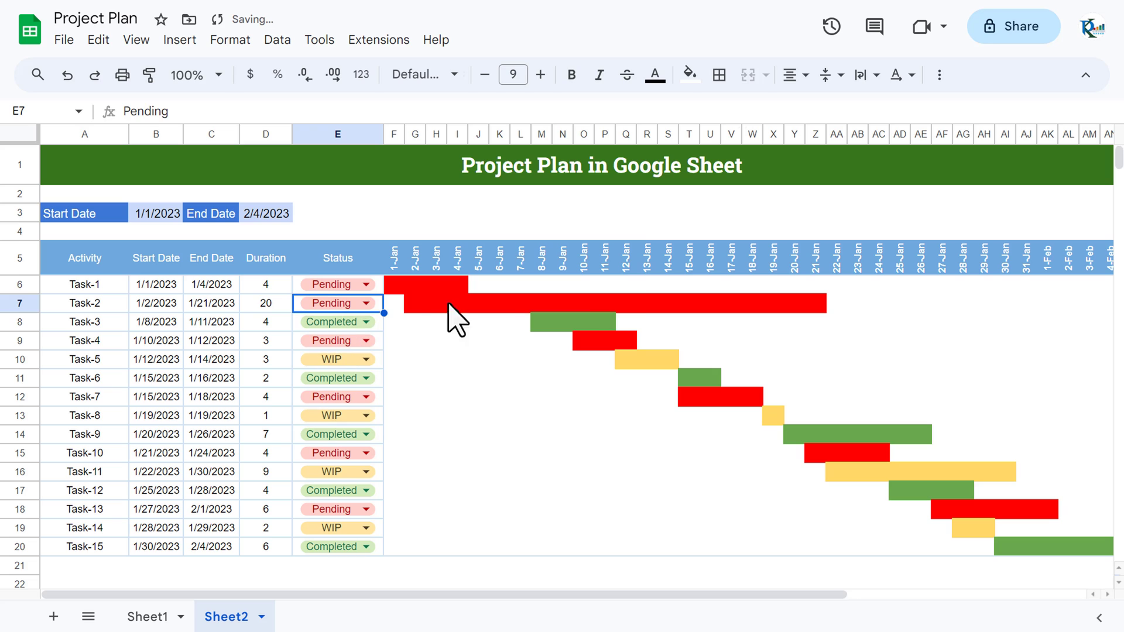
{"action": "left_click", "coordinate": [366, 303]}
{"action": "left_click", "coordinate": [349, 385]}
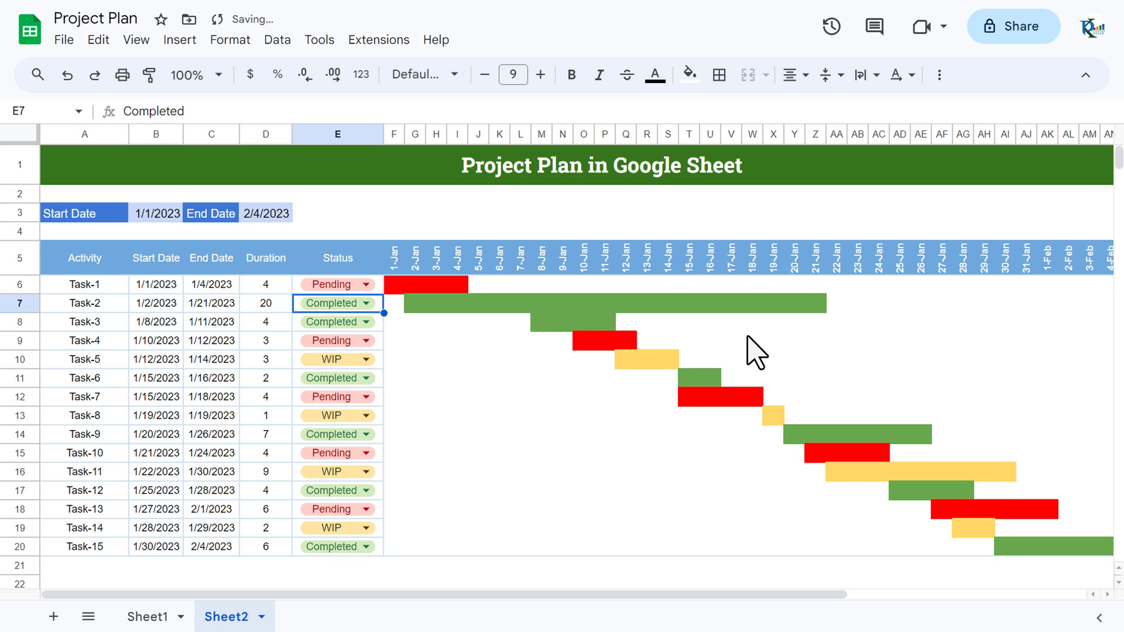
- Set the duration of Task-2 in D7 to 5
{"action": "left_click", "coordinate": [277, 308]}
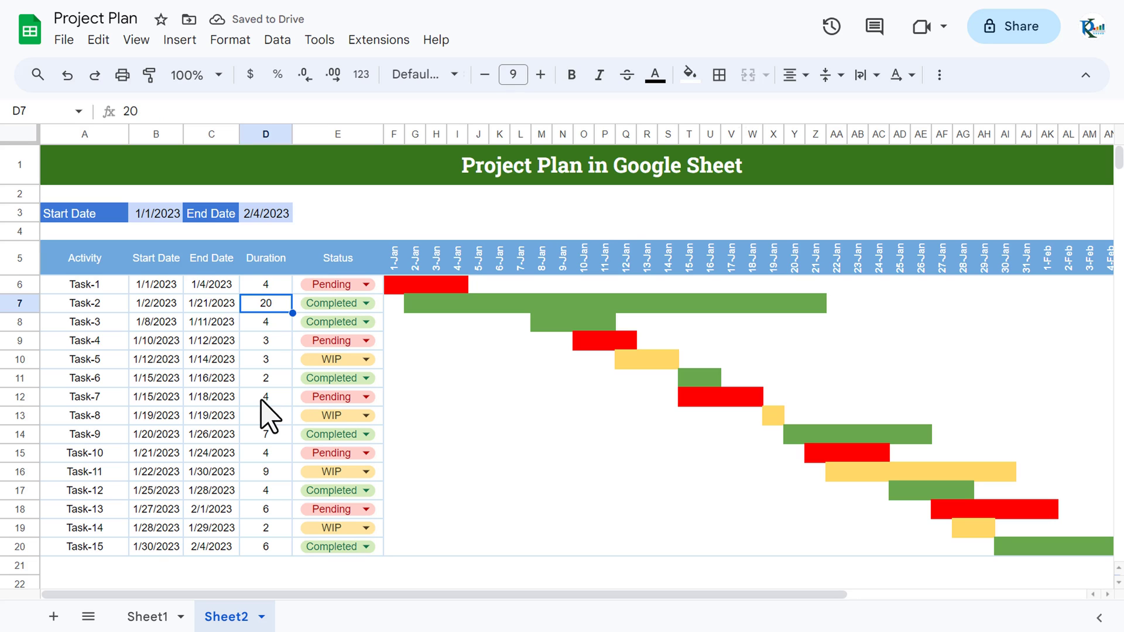
{"action": "type", "text": "5"}
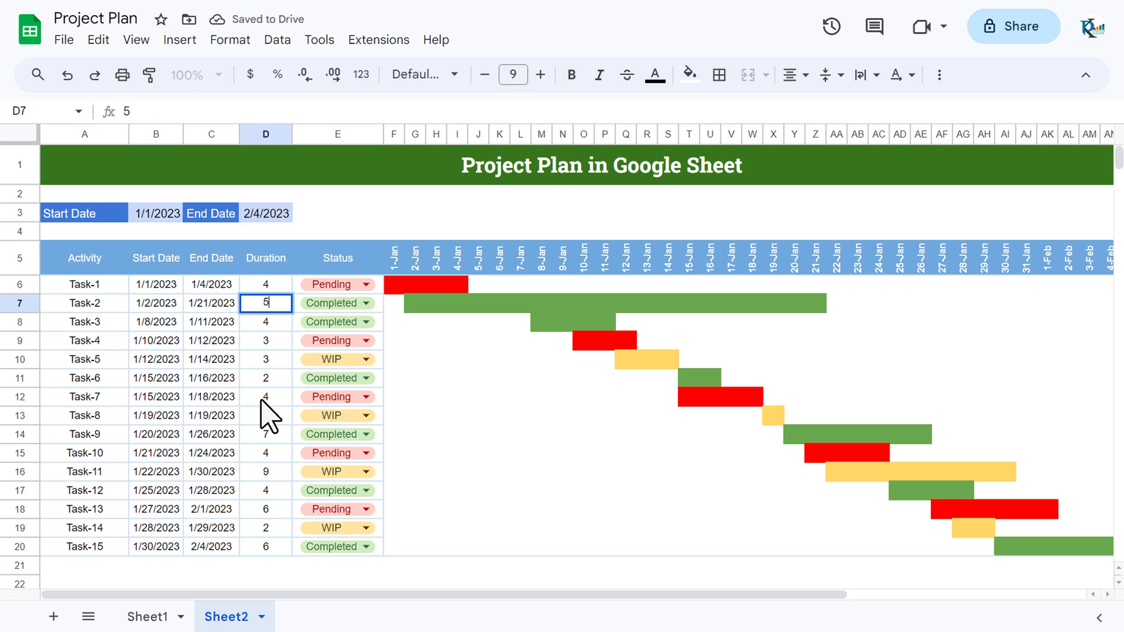
{"action": "key", "text": "Return"}
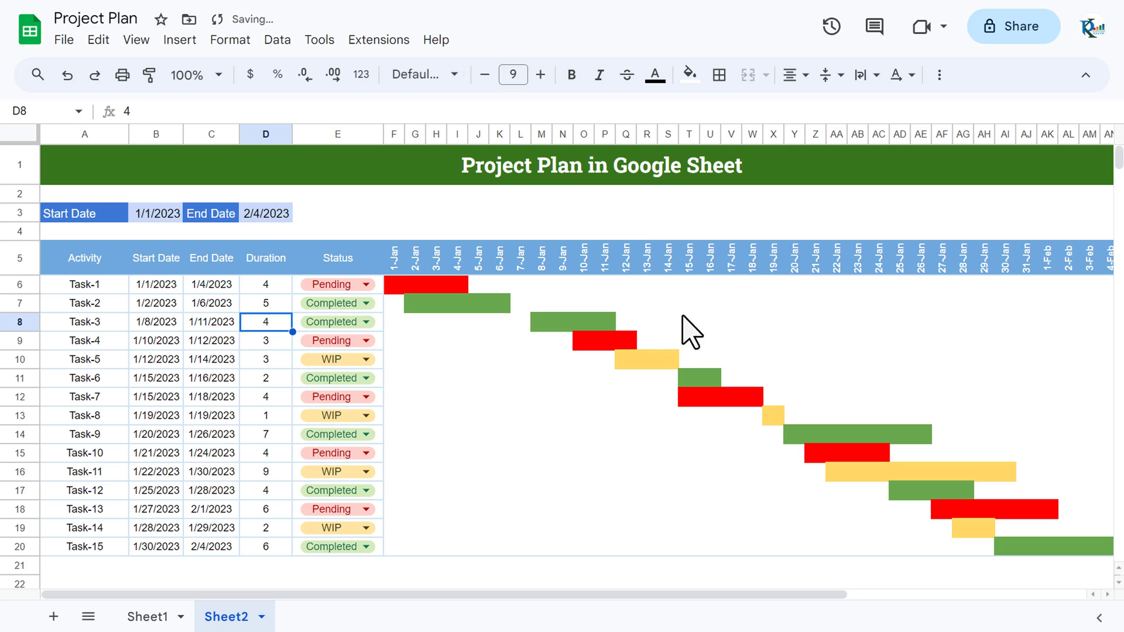
{"action": "left_click", "coordinate": [265, 261]}
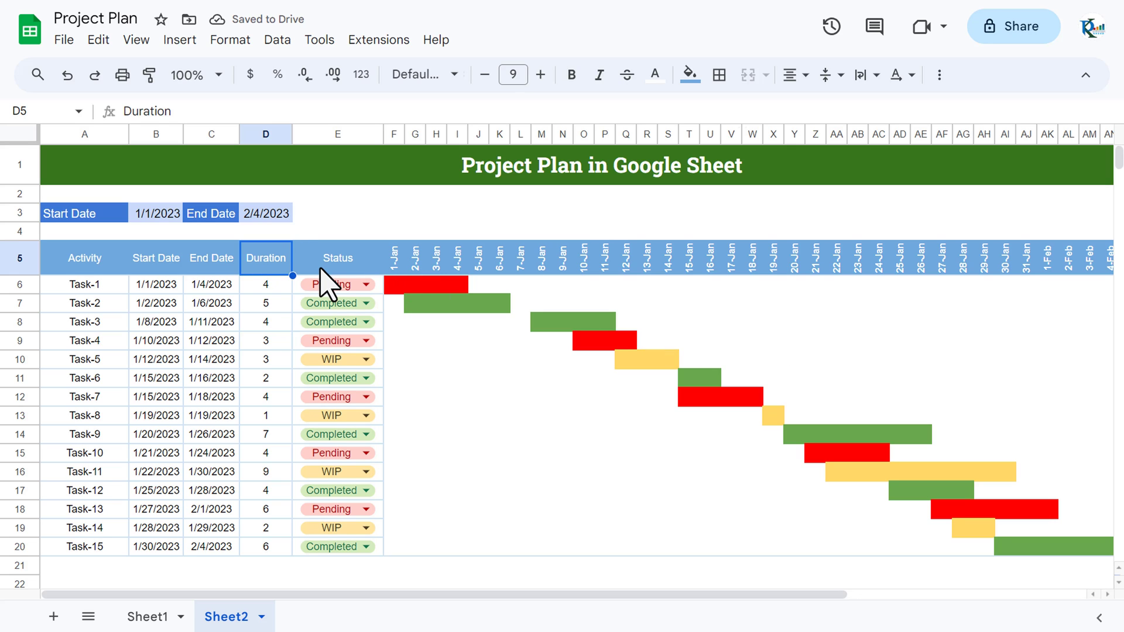